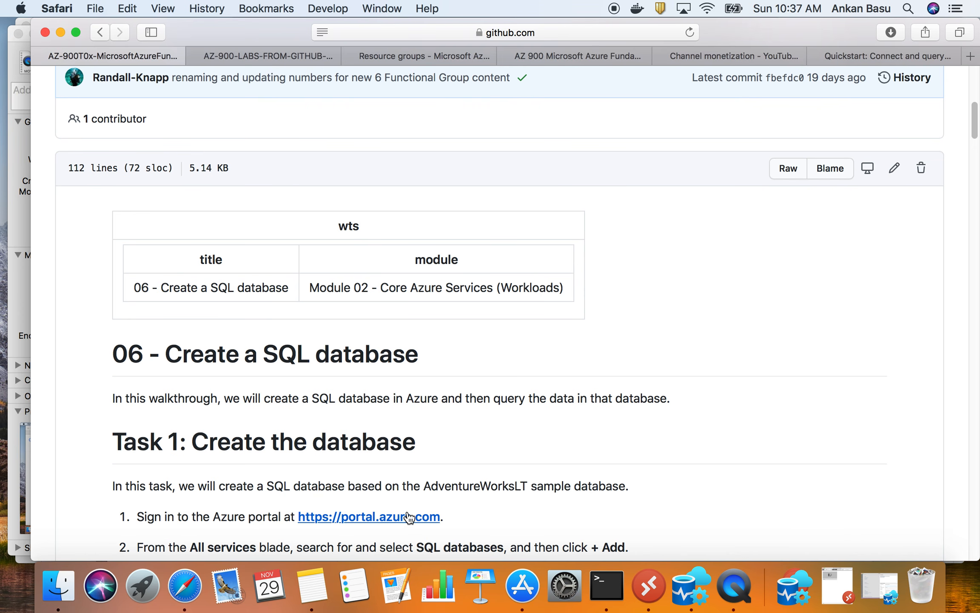
Read through the "06 - Create a SQL database" walkthrough, covering Task 1 on creating the database and Task 2 on testing it.
{"action": "scroll", "coordinate": [409, 516], "scroll_direction": "down", "scroll_amount": 5}
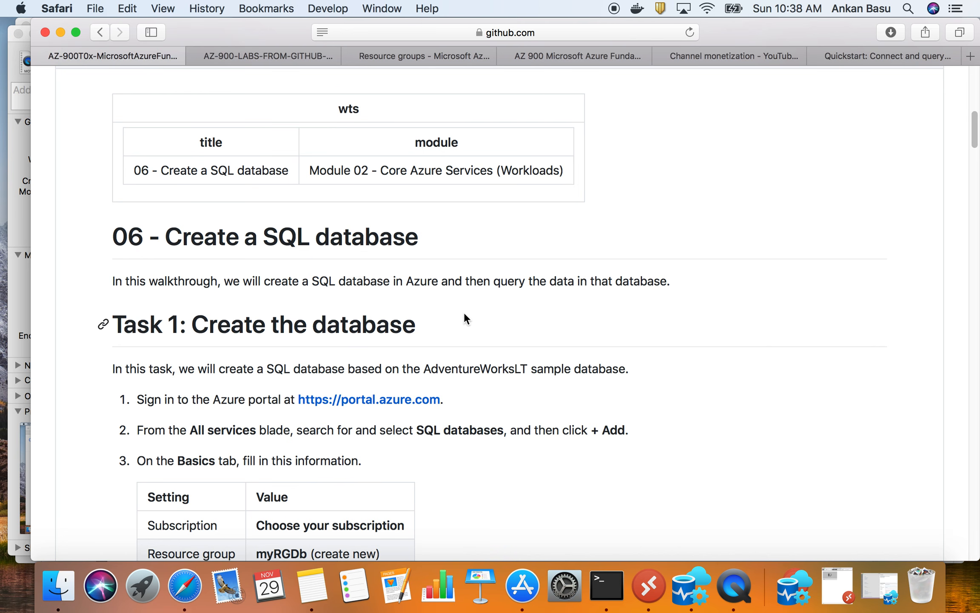
{"action": "triple_click", "coordinate": [294, 324]}
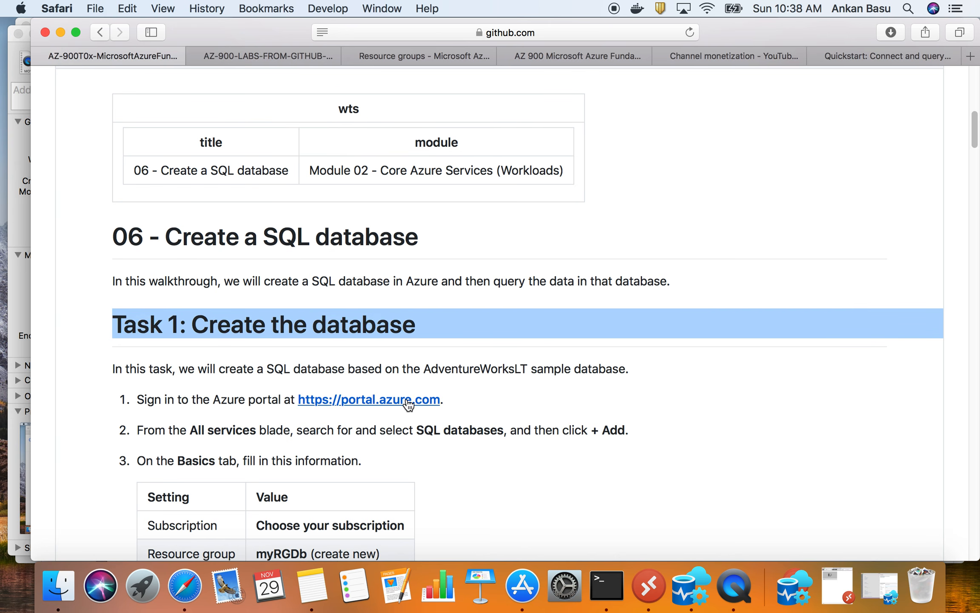
{"action": "scroll", "coordinate": [408, 402], "scroll_direction": "down", "scroll_amount": 3}
{"action": "scroll", "coordinate": [408, 402], "scroll_direction": "down", "scroll_amount": 15}
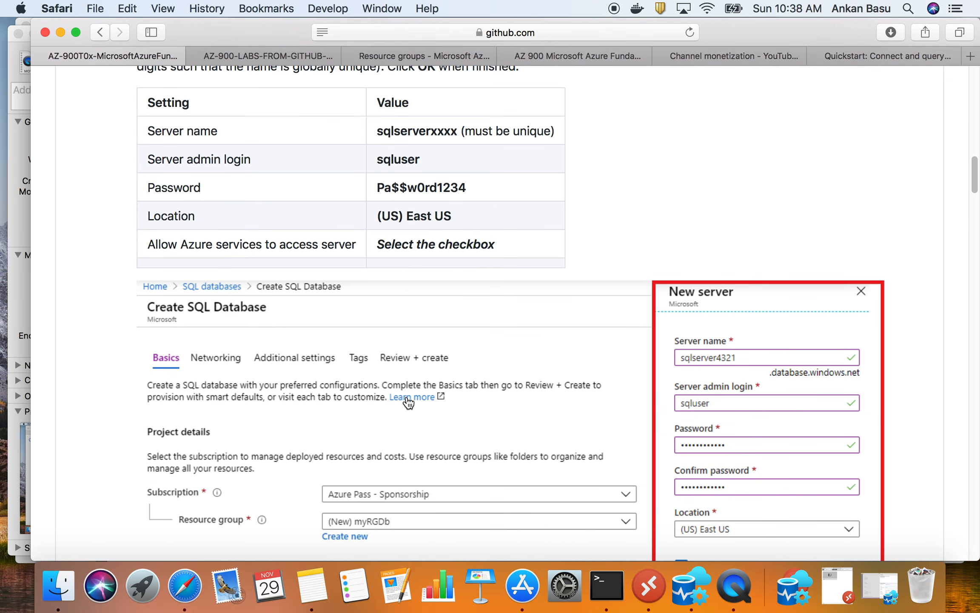
{"action": "scroll", "coordinate": [407, 400], "scroll_direction": "down", "scroll_amount": 15}
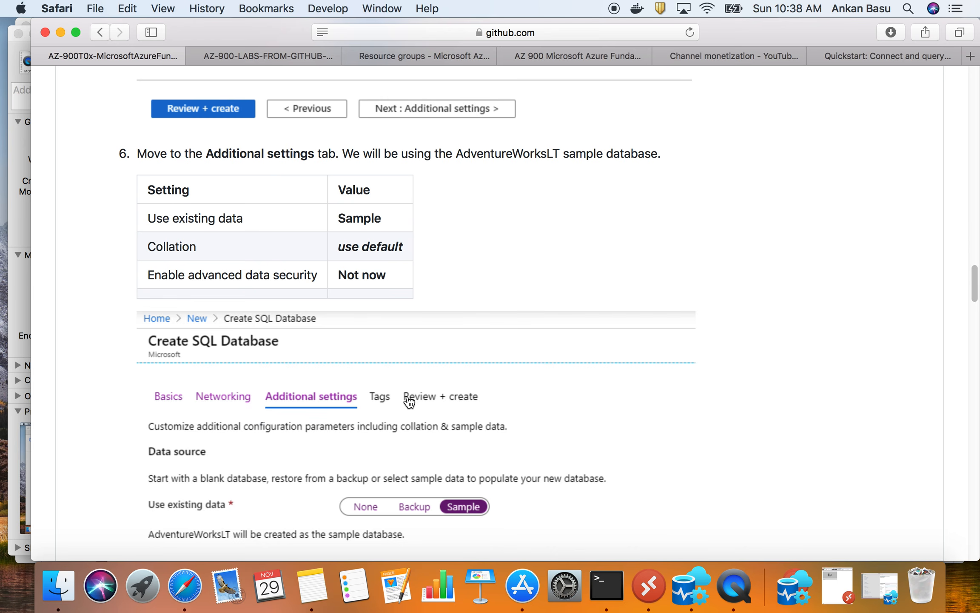
{"action": "scroll", "coordinate": [407, 397], "scroll_direction": "down", "scroll_amount": 20}
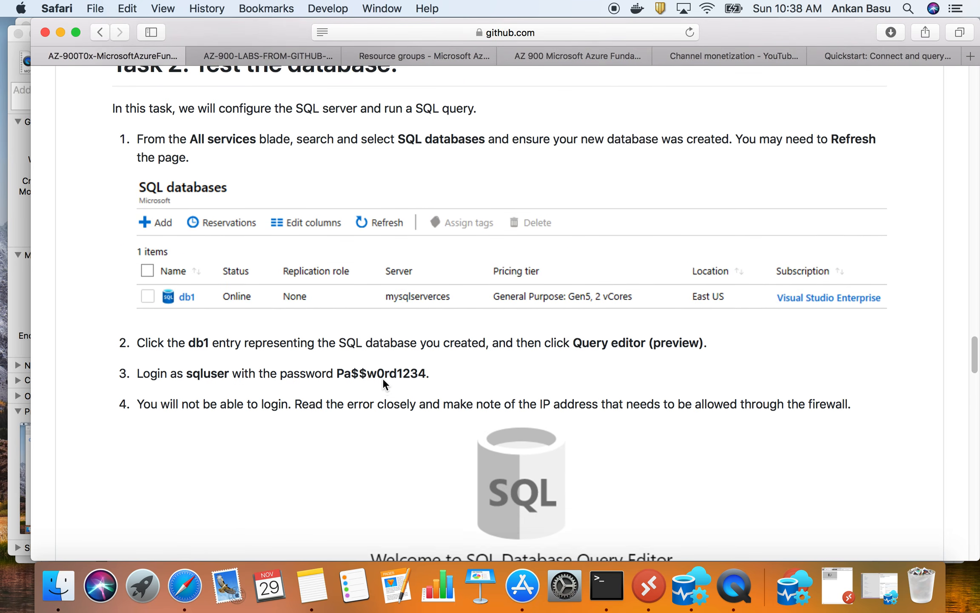
{"action": "scroll", "coordinate": [382, 377], "scroll_direction": "up", "scroll_amount": 1}
{"action": "triple_click", "coordinate": [308, 93]}
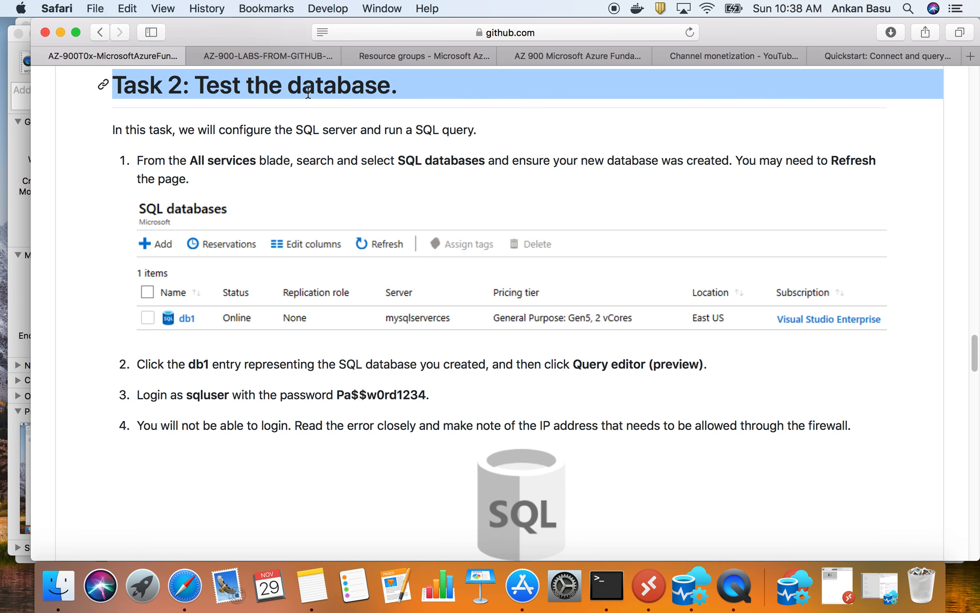
{"action": "scroll", "coordinate": [325, 409], "scroll_direction": "down", "scroll_amount": 10}
{"action": "scroll", "coordinate": [327, 417], "scroll_direction": "down", "scroll_amount": 20}
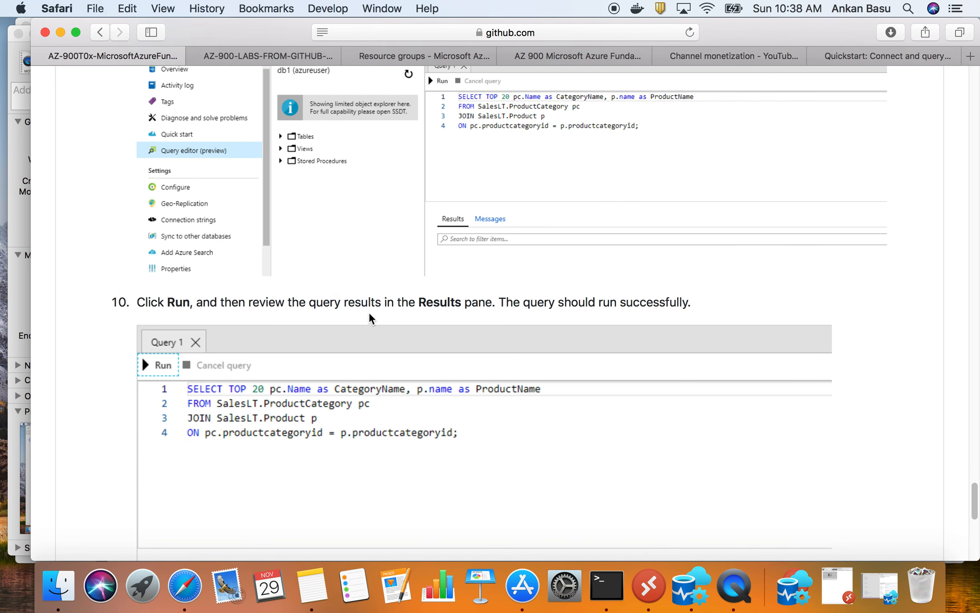
{"action": "scroll", "coordinate": [256, 448], "scroll_direction": "down", "scroll_amount": 10}
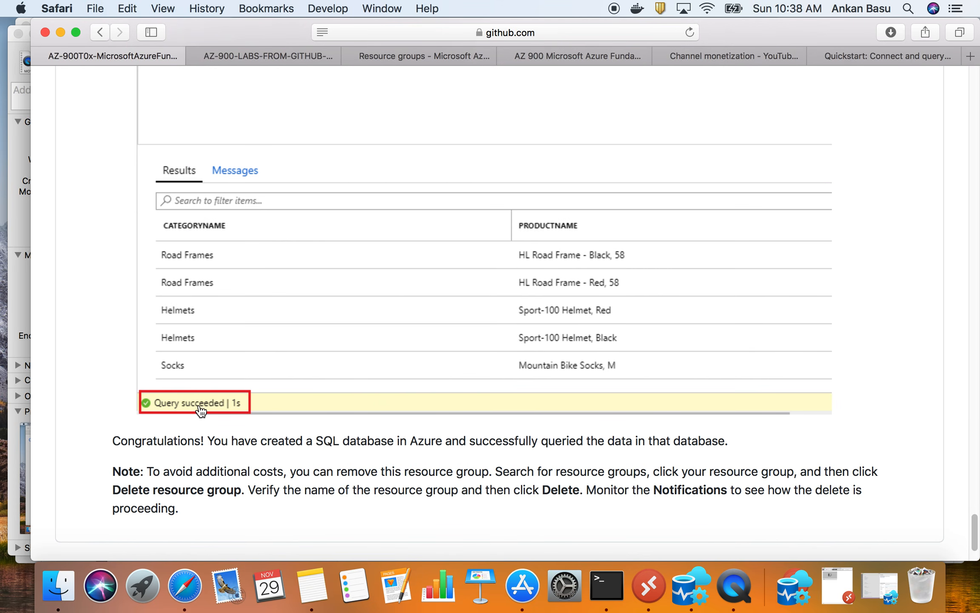
{"action": "scroll", "coordinate": [200, 411], "scroll_direction": "up", "scroll_amount": 20}
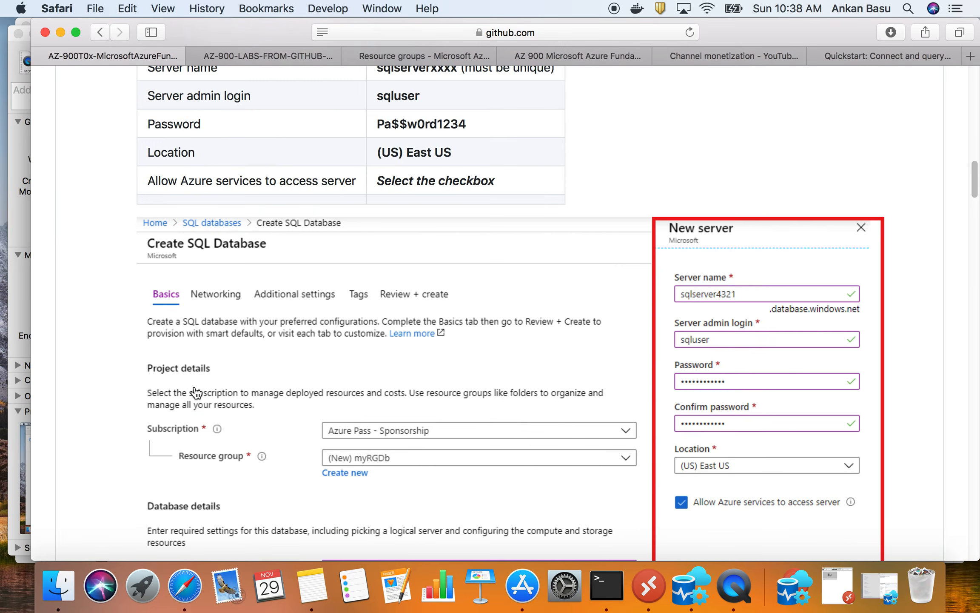
{"action": "scroll", "coordinate": [192, 376], "scroll_direction": "down", "scroll_amount": 10}
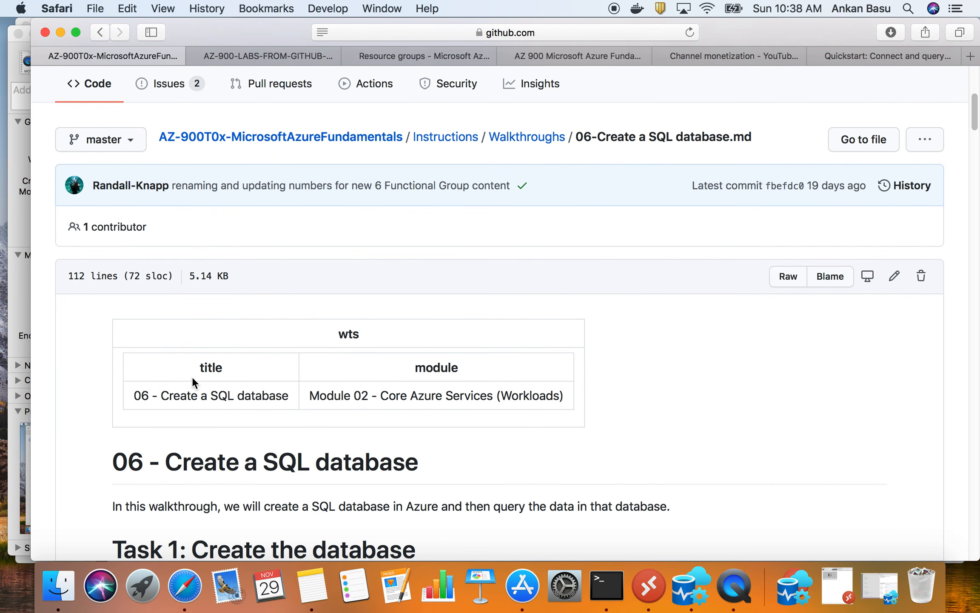
{"action": "scroll", "coordinate": [192, 376], "scroll_direction": "down", "scroll_amount": 1}
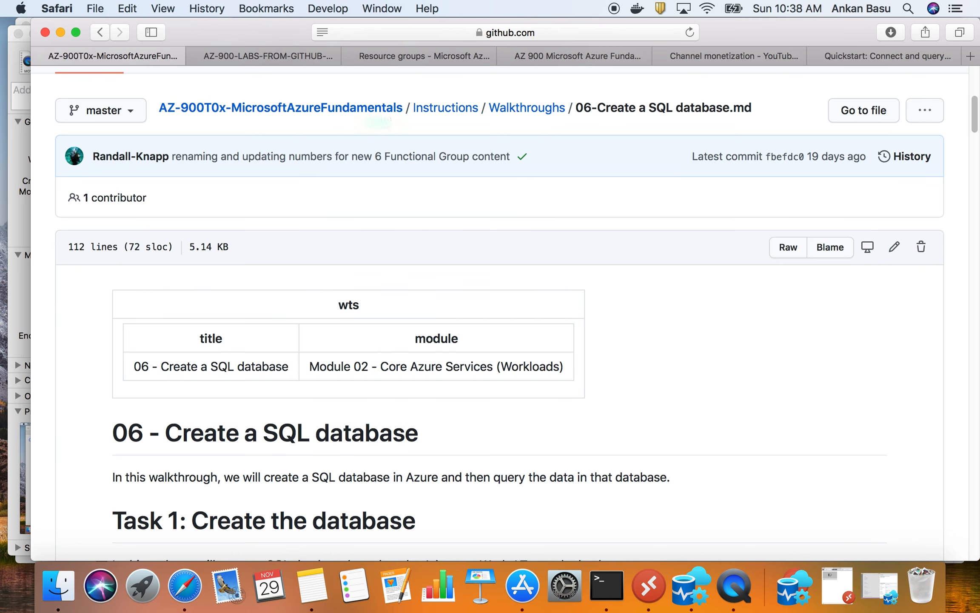
Switch to the Azure portal and return to its home page.
{"action": "left_click", "coordinate": [412, 58]}
{"action": "left_click", "coordinate": [61, 111]}
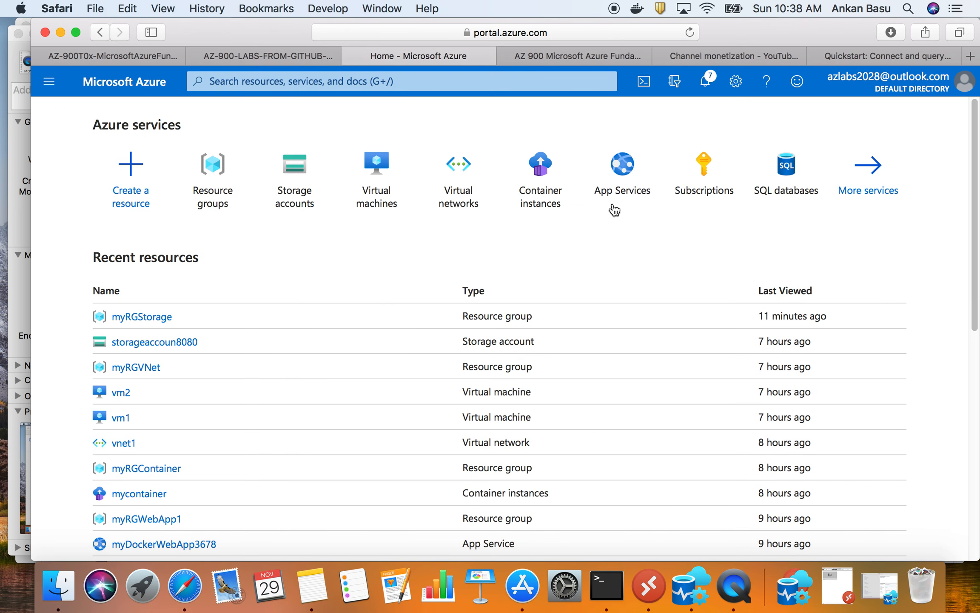
Try to search the Azure portal for "SQL databases", using the service name copied from step 2 of the walkthrough.
{"action": "left_click", "coordinate": [133, 56]}
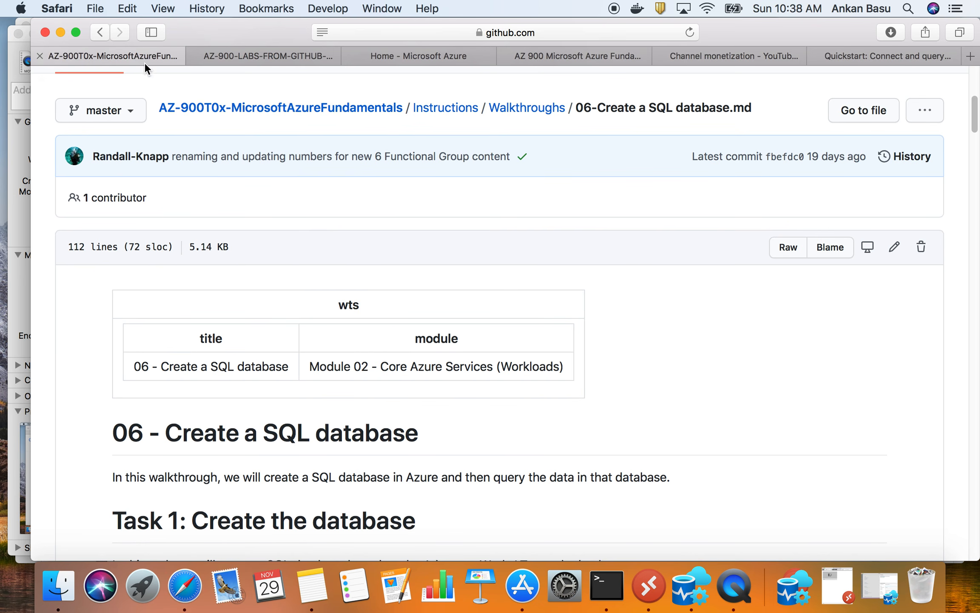
{"action": "scroll", "coordinate": [409, 389], "scroll_direction": "down", "scroll_amount": 5}
{"action": "left_click_drag", "start_coordinate": [417, 346], "coordinate": [503, 347]}
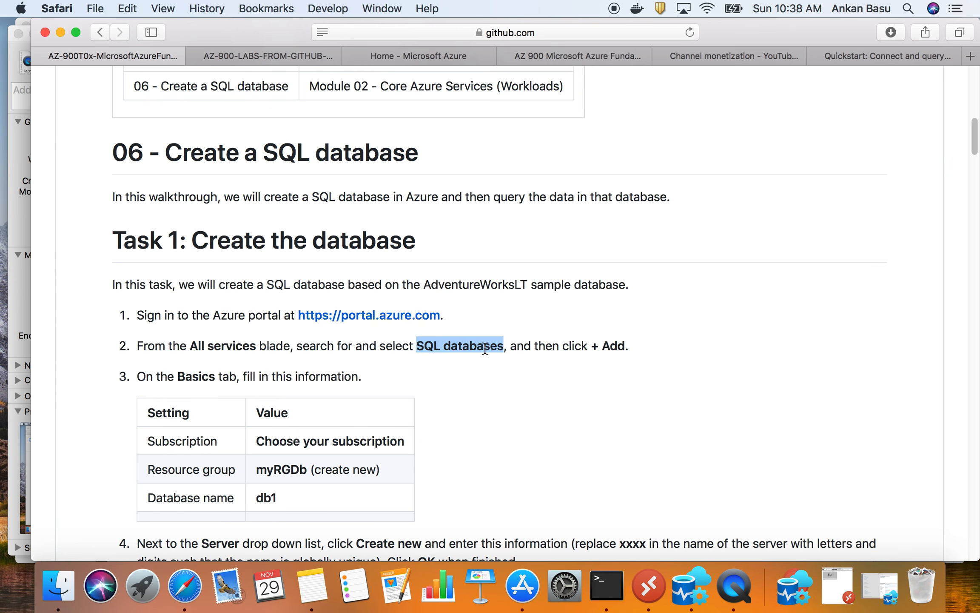
{"action": "right_click", "coordinate": [485, 348]}
{"action": "left_click", "coordinate": [523, 394]}
{"action": "left_click", "coordinate": [422, 58]}
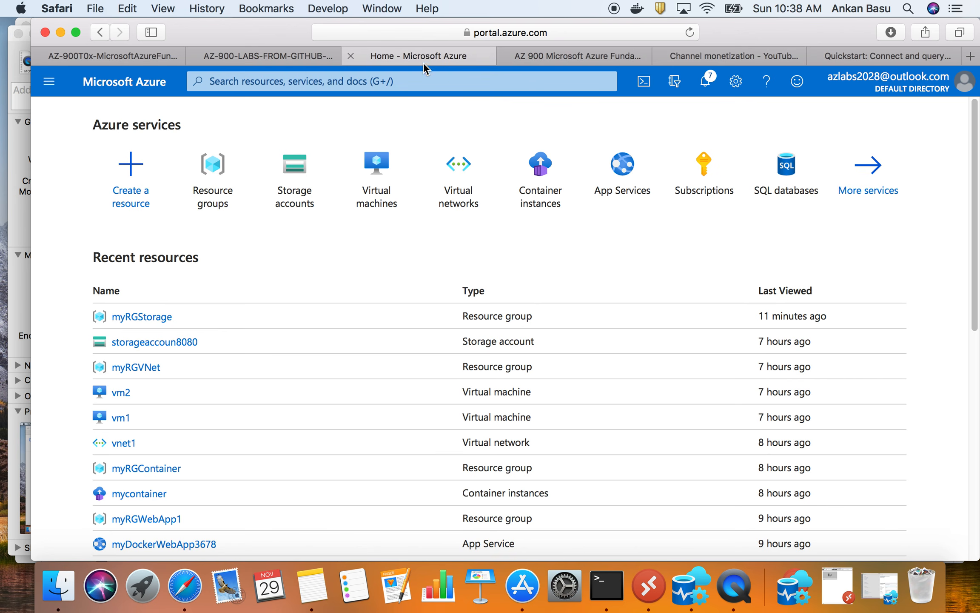
{"action": "left_click", "coordinate": [248, 79]}
{"action": "right_click", "coordinate": [251, 81]}
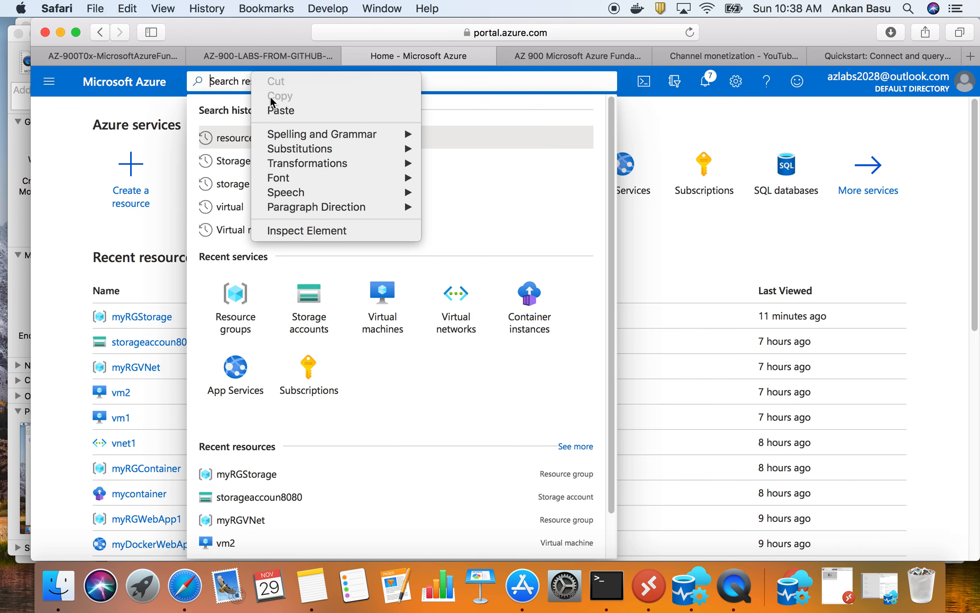
{"action": "left_click", "coordinate": [281, 110]}
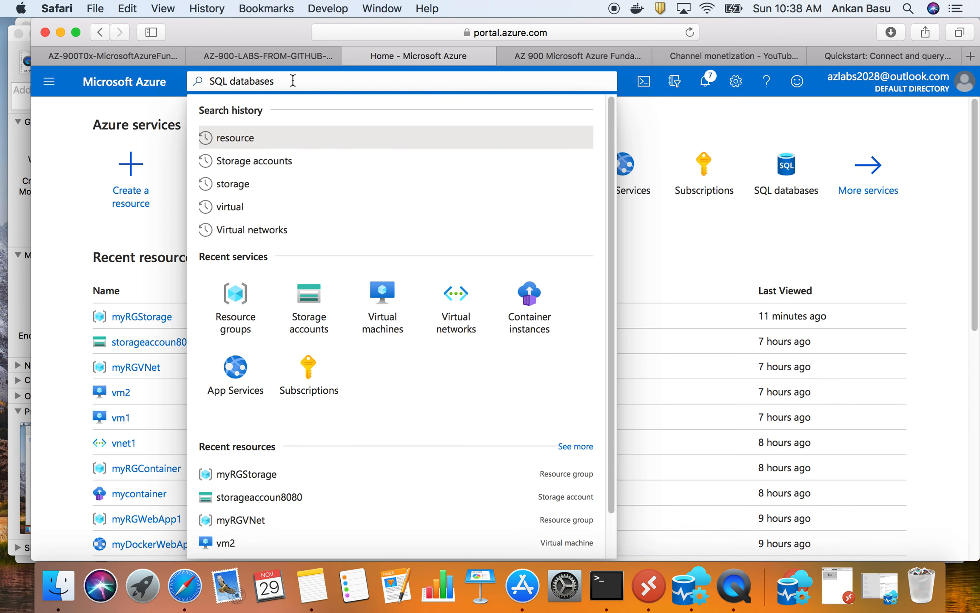
{"action": "key", "text": "Return"}
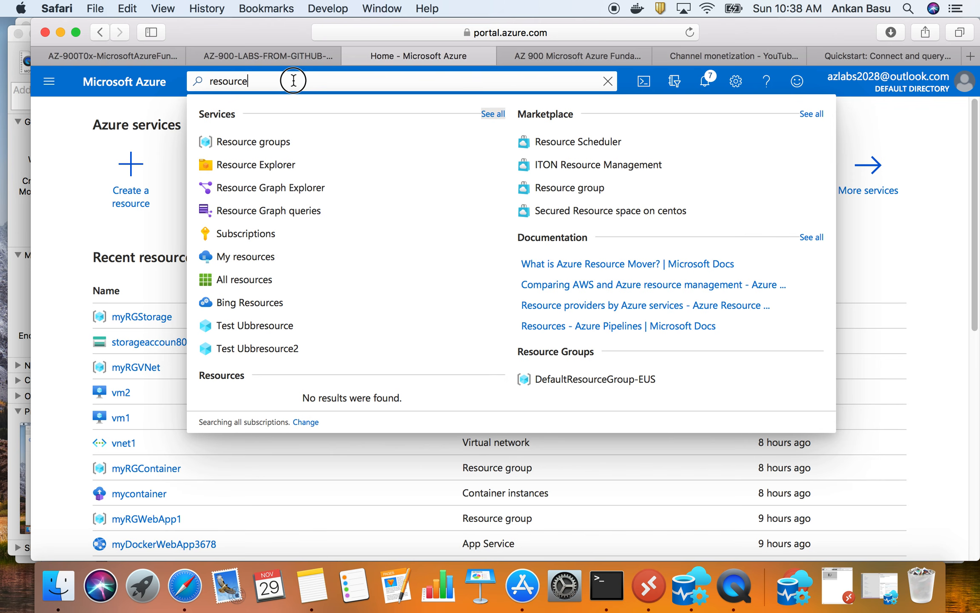
Search the portal for "SQL", open the SQL databases service and start adding a new database.
{"action": "left_click_drag", "start_coordinate": [267, 81], "coordinate": [153, 81]}
{"action": "type", "text": "SQL"}
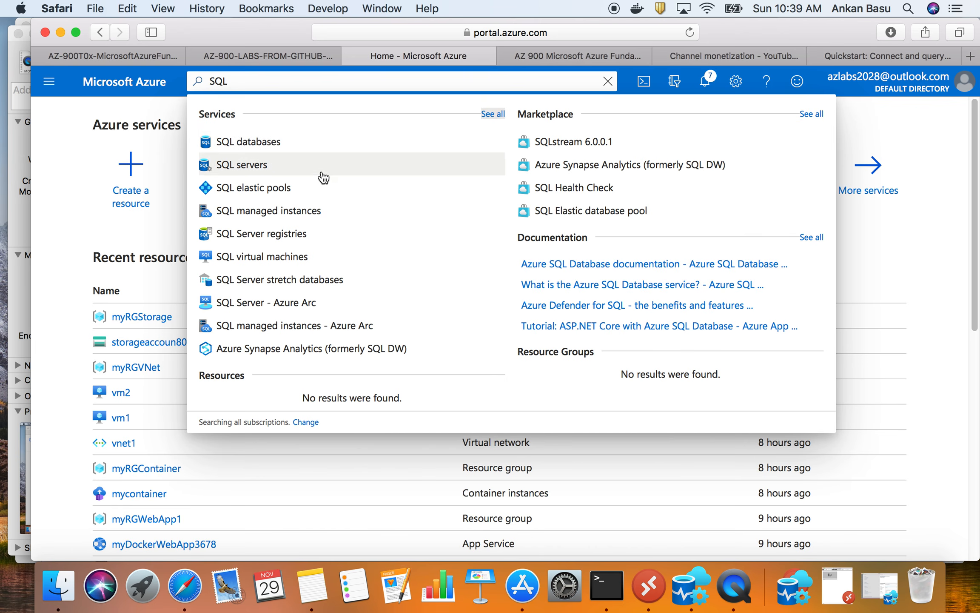
{"action": "left_click", "coordinate": [257, 144]}
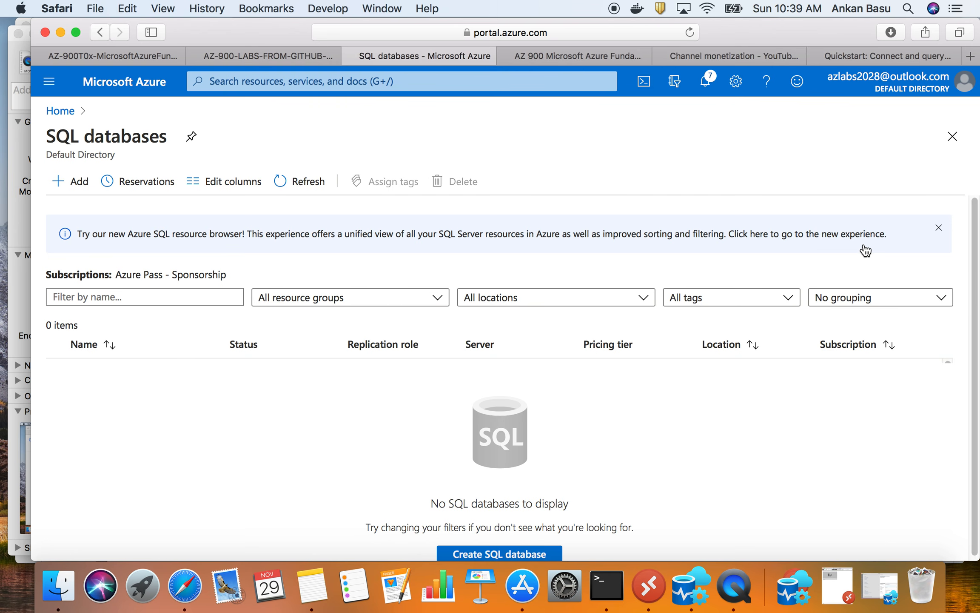
{"action": "left_click", "coordinate": [77, 183]}
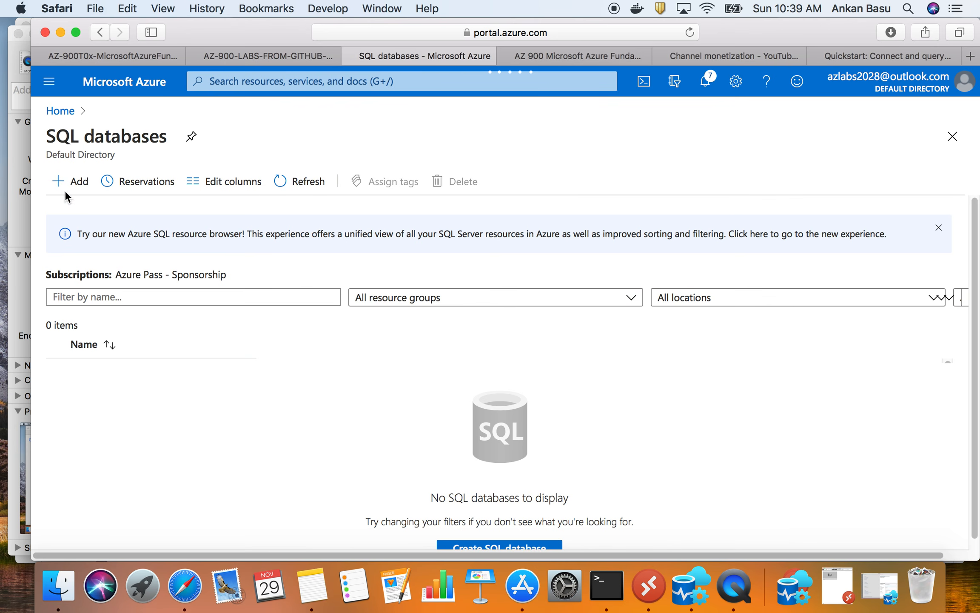
Review the Basics settings in step 3 of the GitHub walkthrough and copy the resource group name myRGDb.
{"action": "left_click", "coordinate": [129, 56]}
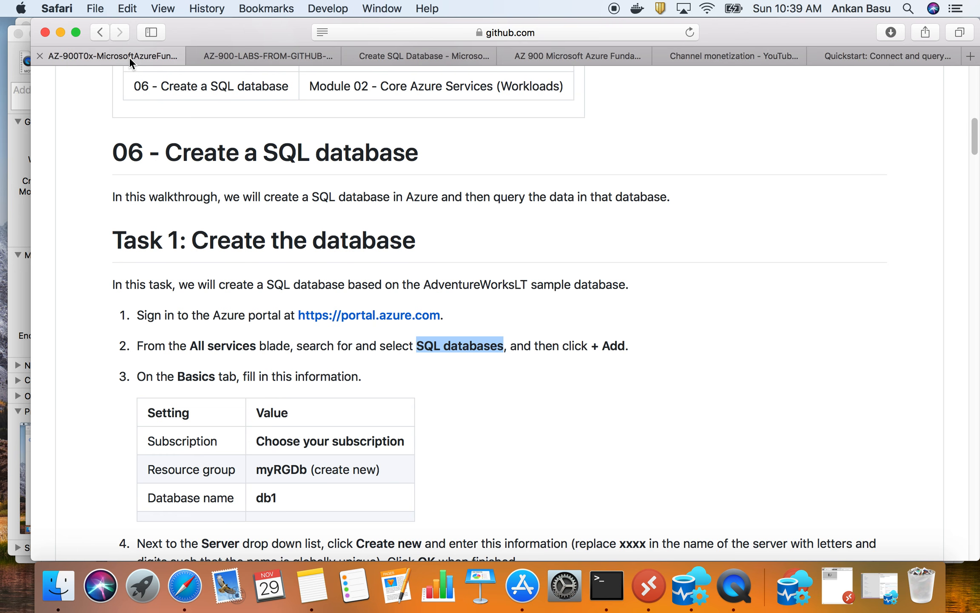
{"action": "scroll", "coordinate": [236, 325], "scroll_direction": "down", "scroll_amount": 2}
{"action": "scroll", "coordinate": [525, 355], "scroll_direction": "down", "scroll_amount": 3}
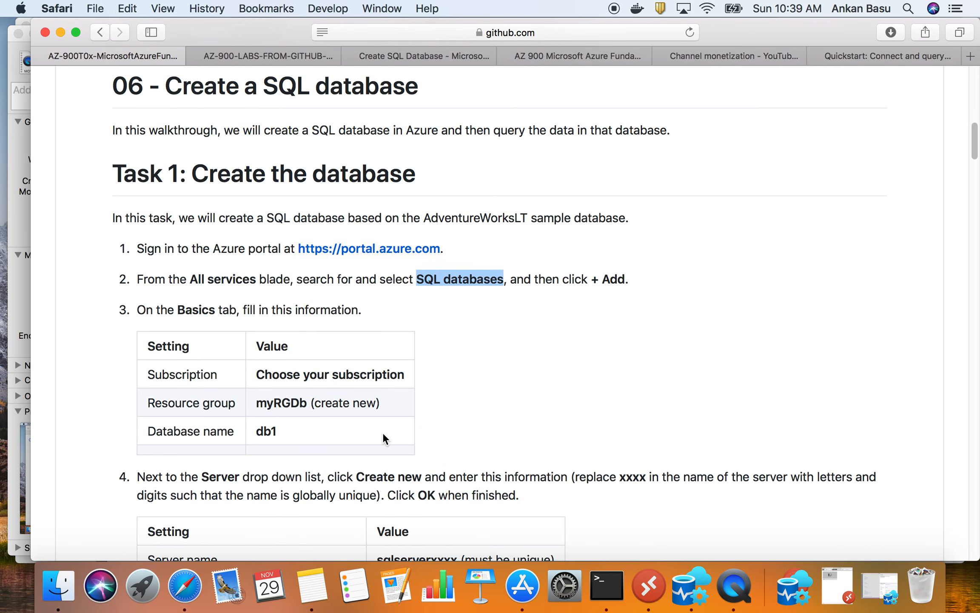
{"action": "scroll", "coordinate": [382, 431], "scroll_direction": "down", "scroll_amount": 1}
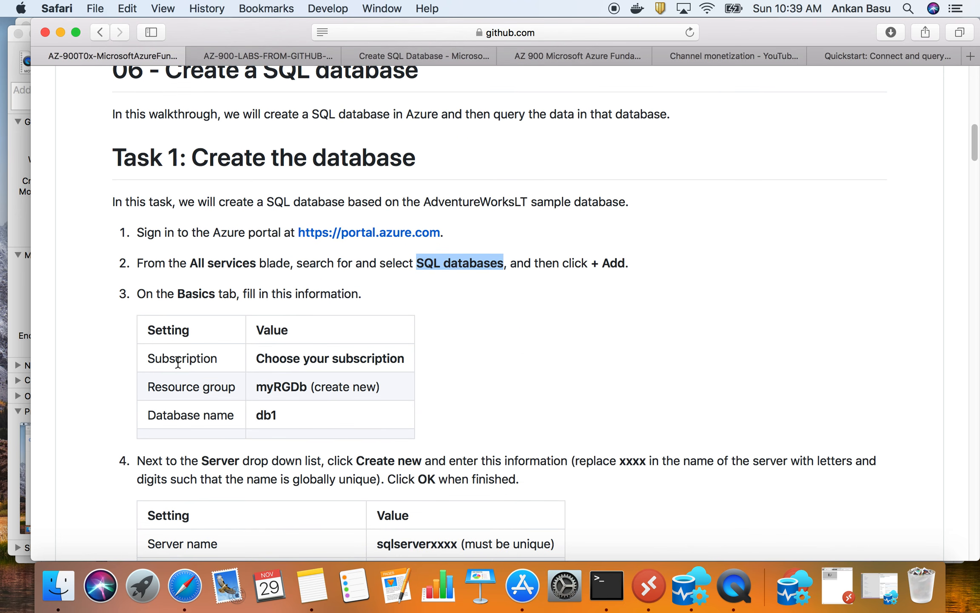
{"action": "triple_click", "coordinate": [304, 358]}
{"action": "double_click", "coordinate": [271, 386]}
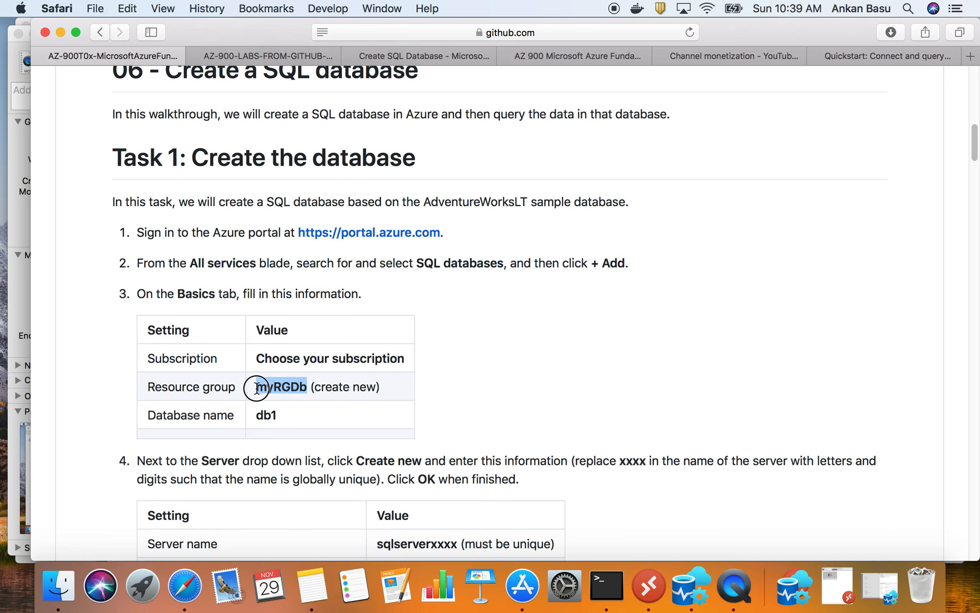
{"action": "right_click", "coordinate": [273, 386]}
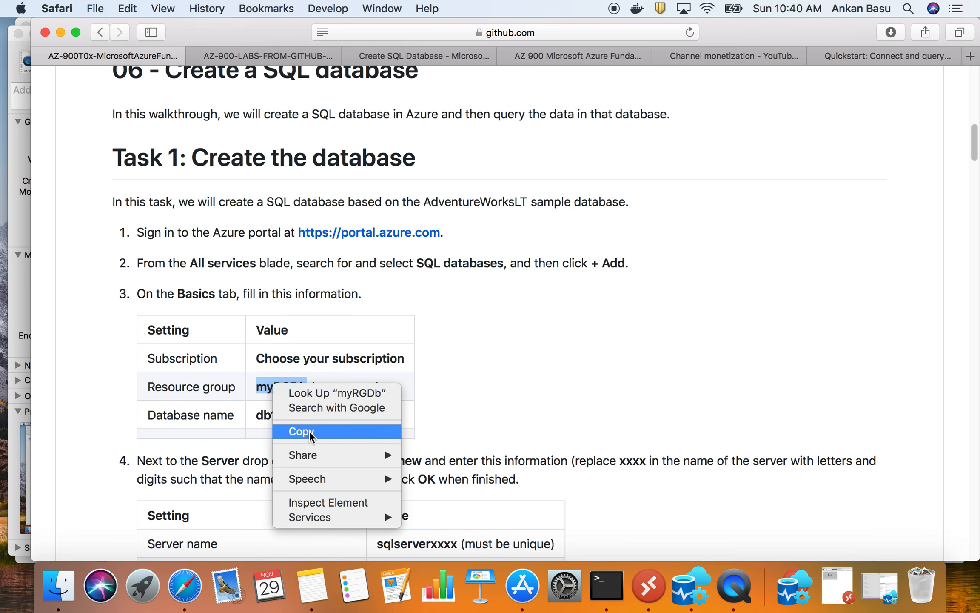
{"action": "left_click", "coordinate": [297, 434]}
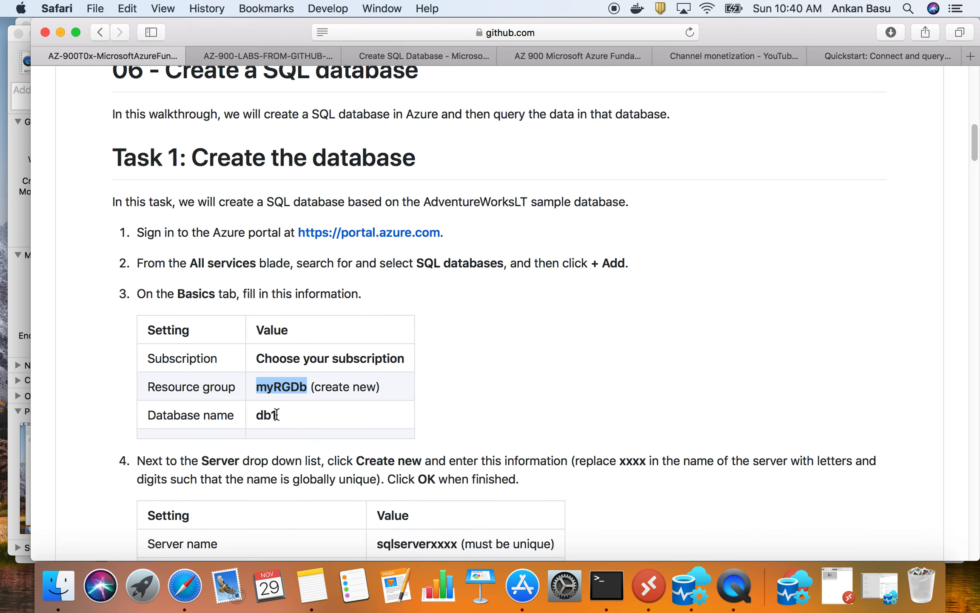
{"action": "left_click_drag", "start_coordinate": [277, 414], "coordinate": [254, 414]}
Create a new resource group named myRGDb in the project details of the Create SQL Database form.
{"action": "left_click", "coordinate": [408, 54]}
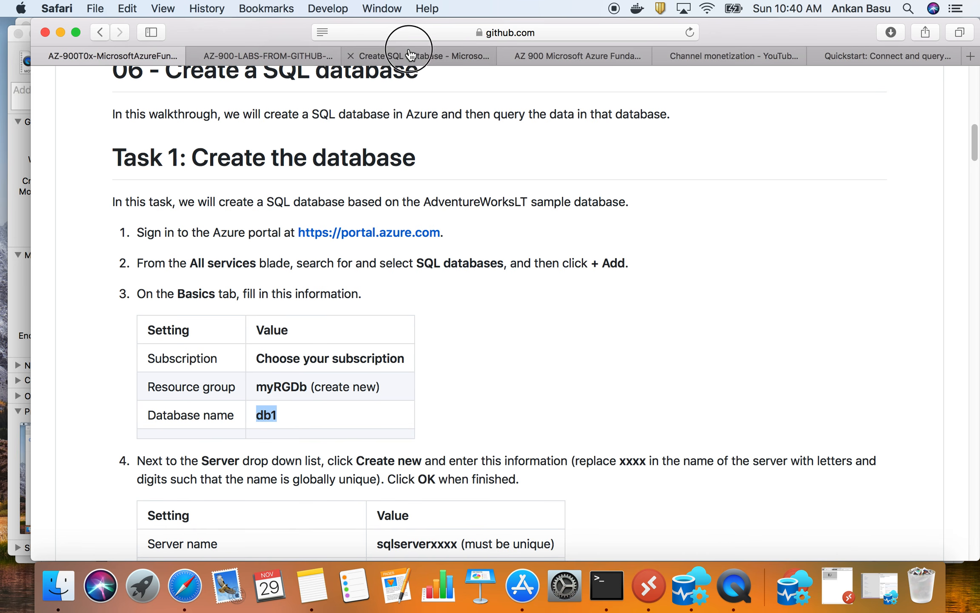
{"action": "scroll", "coordinate": [198, 300], "scroll_direction": "down", "scroll_amount": 1}
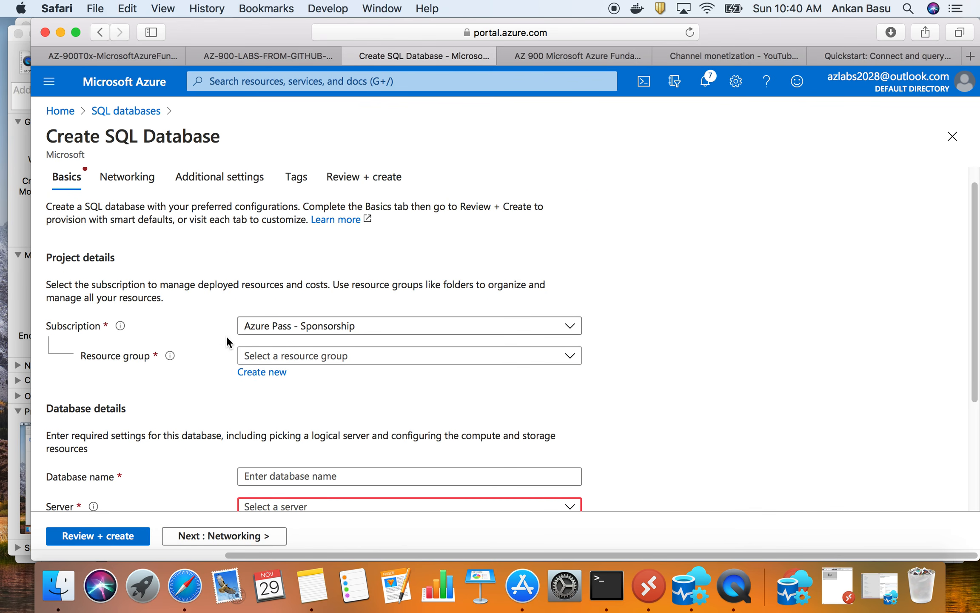
{"action": "left_click", "coordinate": [261, 373]}
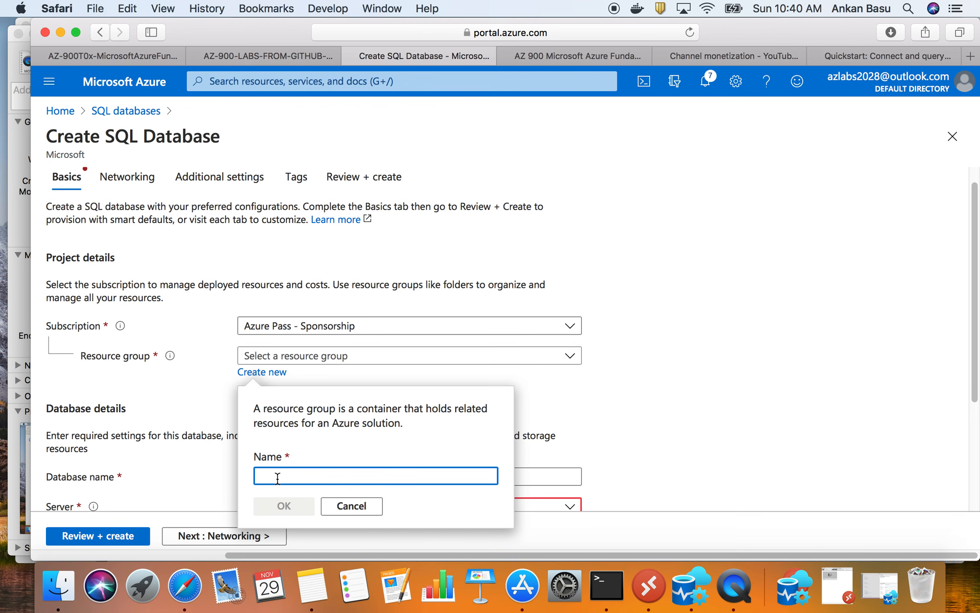
{"action": "type", "text": "myRGDb"}
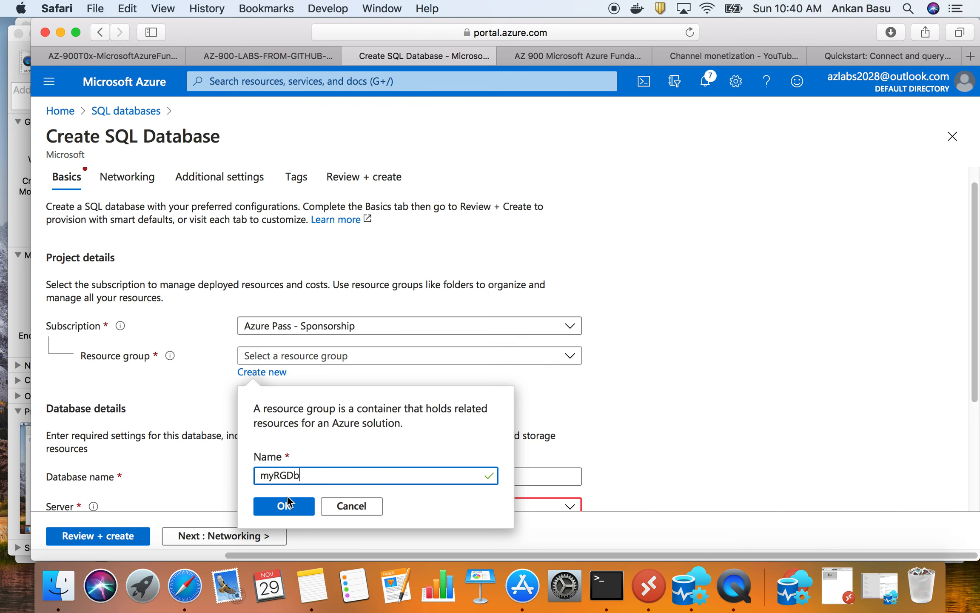
{"action": "left_click", "coordinate": [285, 510]}
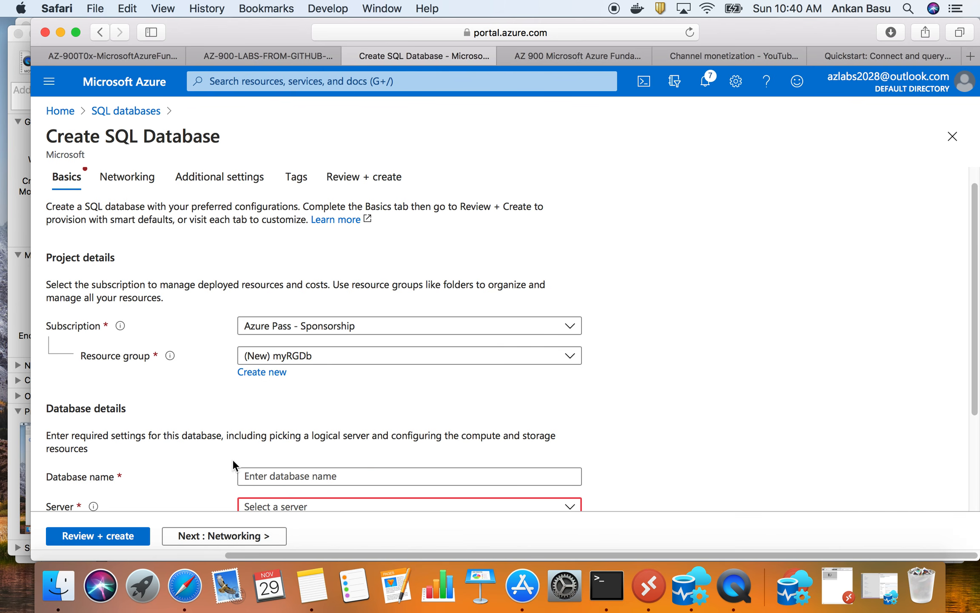
Set the database name to db1 in the database details.
{"action": "scroll", "coordinate": [334, 395], "scroll_direction": "down", "scroll_amount": 5}
{"action": "left_click", "coordinate": [337, 368]}
{"action": "type", "text": "db1"}
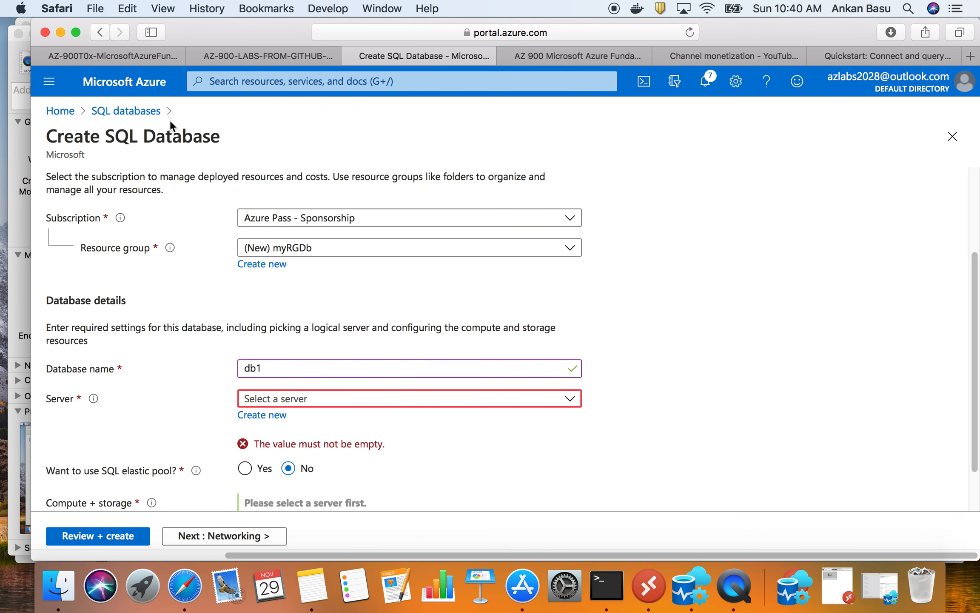
Review the new server settings in step 4 of the GitHub walkthrough and copy the server name sqlserverxxxx.
{"action": "left_click", "coordinate": [121, 56]}
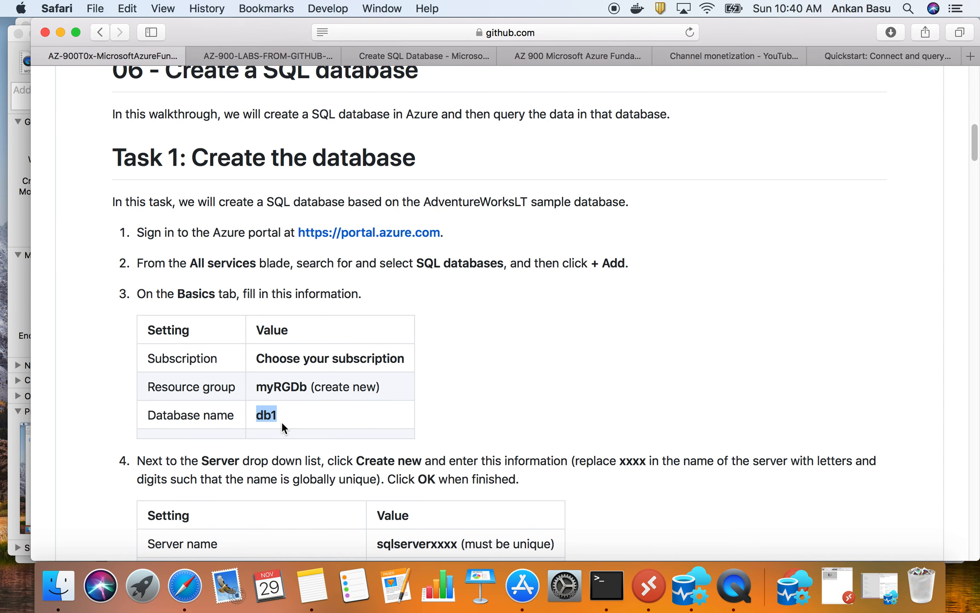
{"action": "scroll", "coordinate": [281, 421], "scroll_direction": "down", "scroll_amount": 5}
{"action": "scroll", "coordinate": [278, 439], "scroll_direction": "down", "scroll_amount": 1}
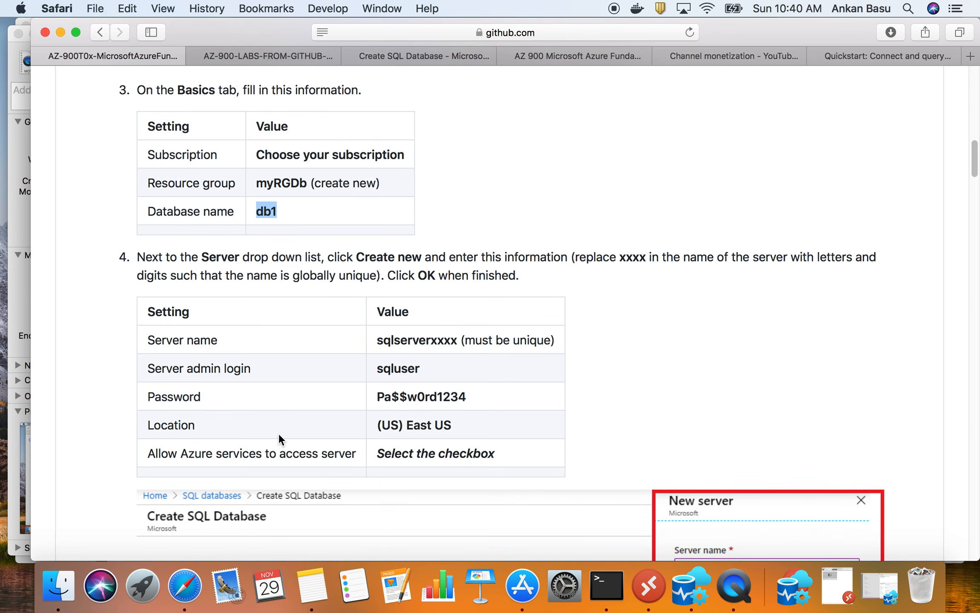
{"action": "scroll", "coordinate": [274, 421], "scroll_direction": "down", "scroll_amount": 1}
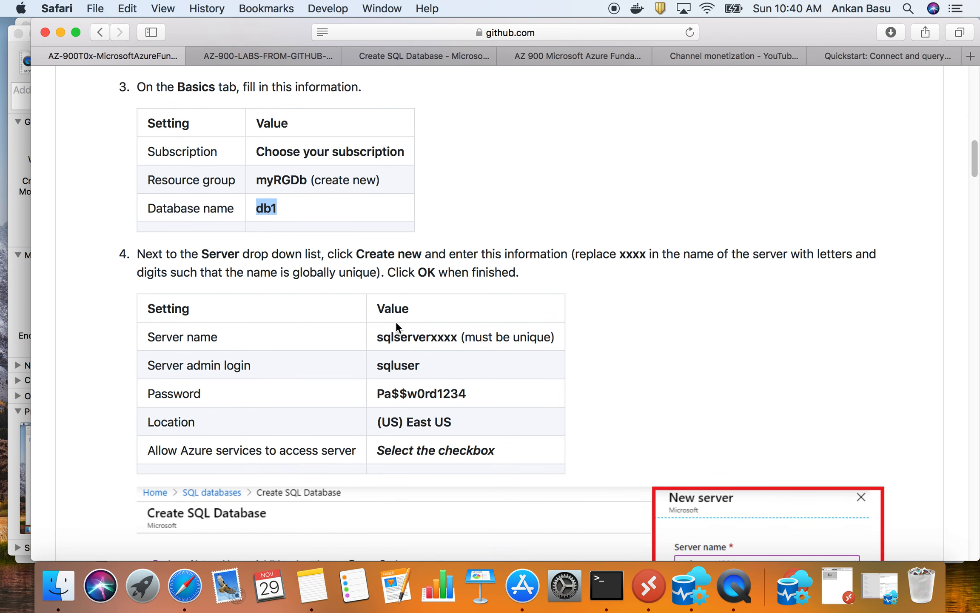
{"action": "left_click_drag", "start_coordinate": [379, 336], "coordinate": [457, 331]}
{"action": "right_click", "coordinate": [447, 337]}
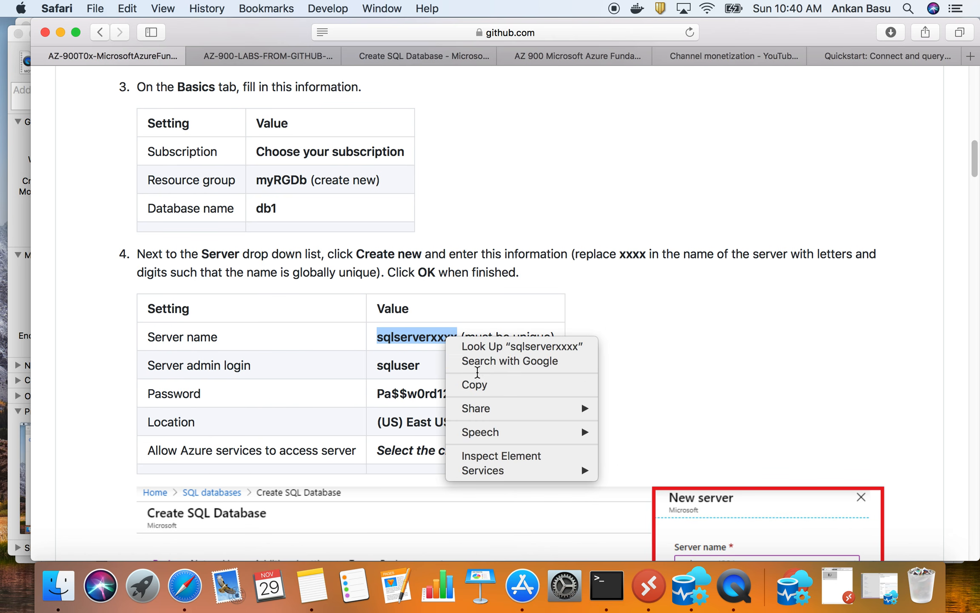
{"action": "left_click", "coordinate": [479, 386]}
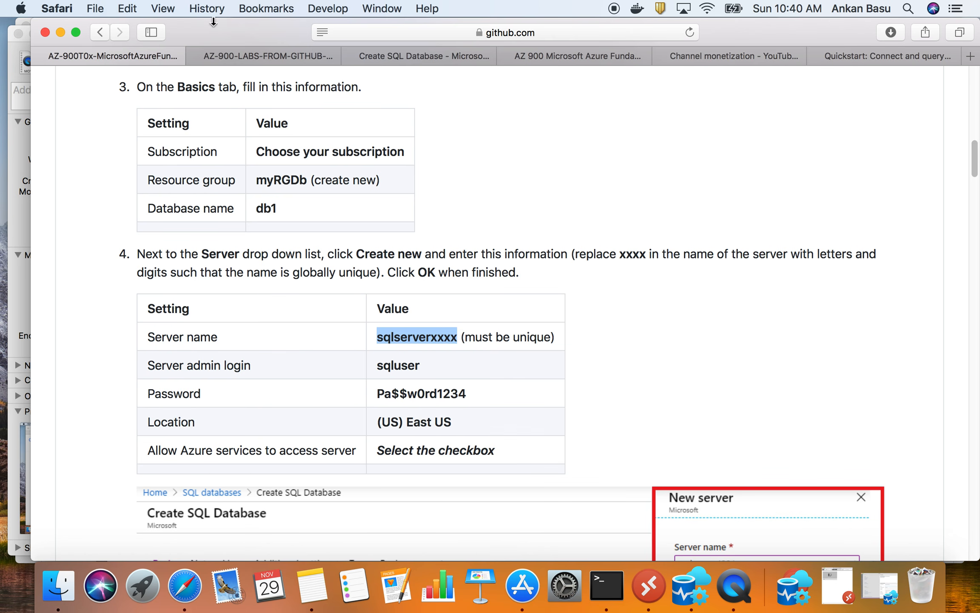
Start creating a new server for the database in the Azure portal and name it sqlserver8080.
{"action": "left_click", "coordinate": [419, 54]}
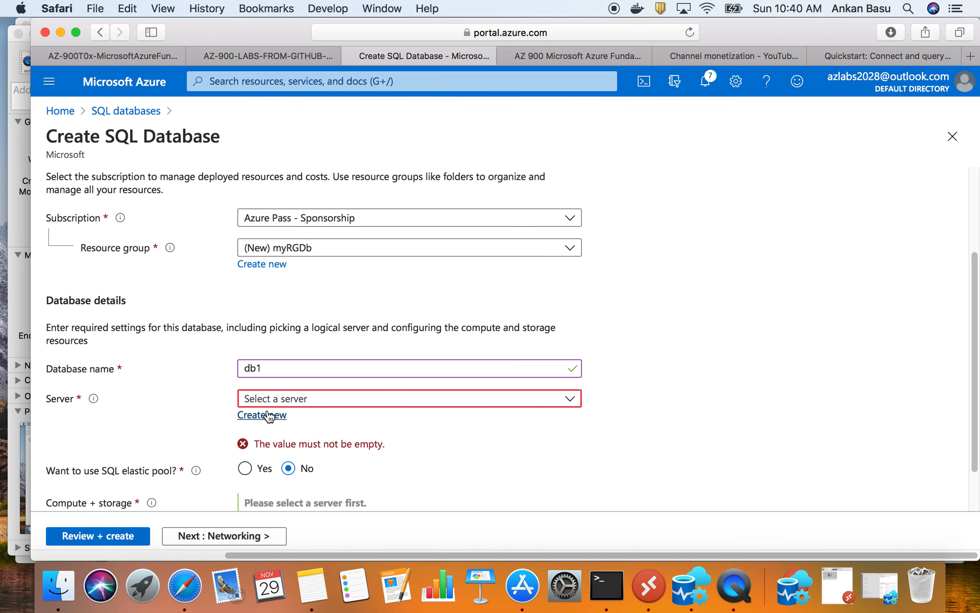
{"action": "left_click", "coordinate": [281, 402]}
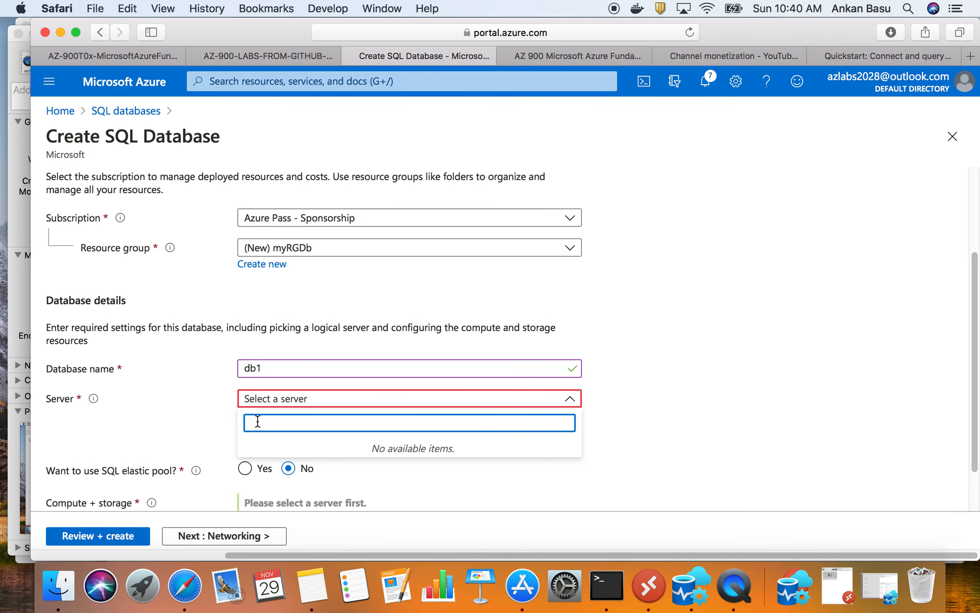
{"action": "left_click", "coordinate": [220, 417]}
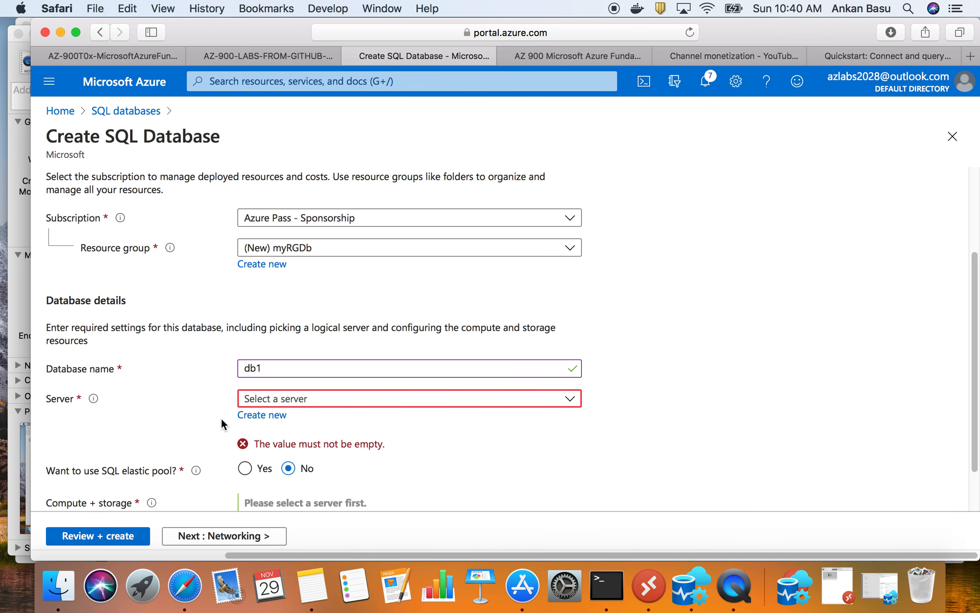
{"action": "left_click", "coordinate": [261, 415]}
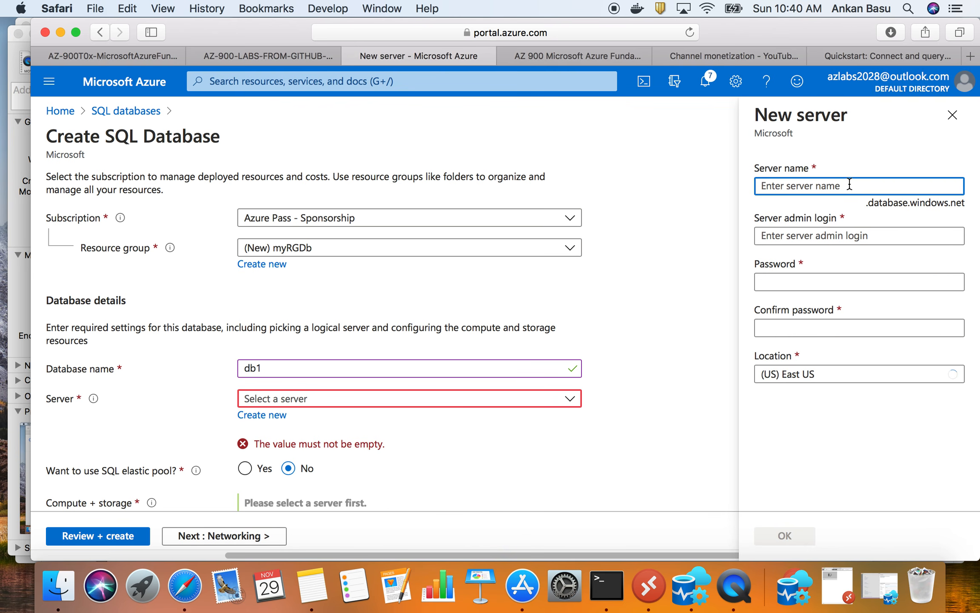
{"action": "key", "text": "super+v"}
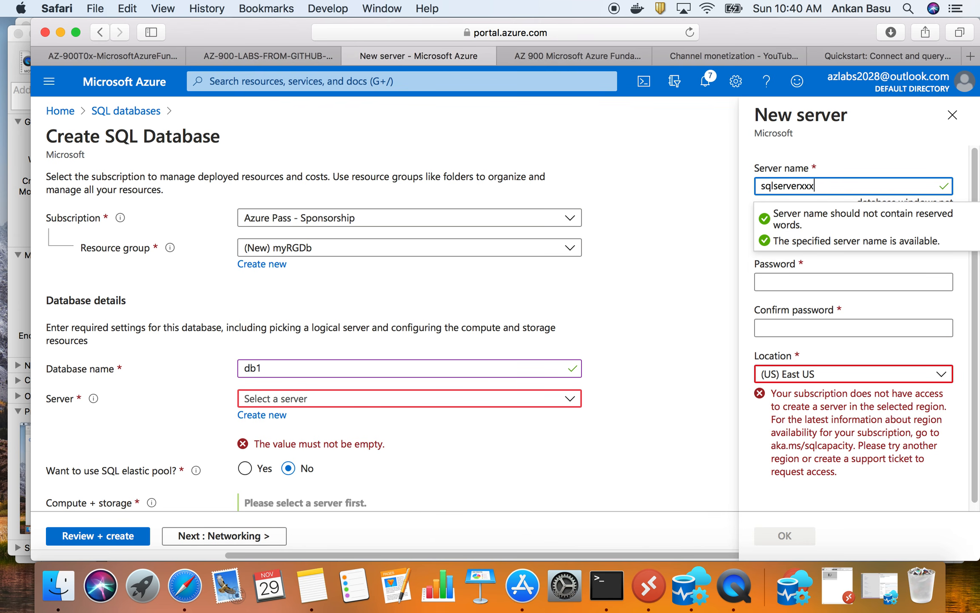
{"action": "key", "text": "BackSpace"}
{"action": "type", "text": "8080"}
{"action": "left_click", "coordinate": [891, 143]}
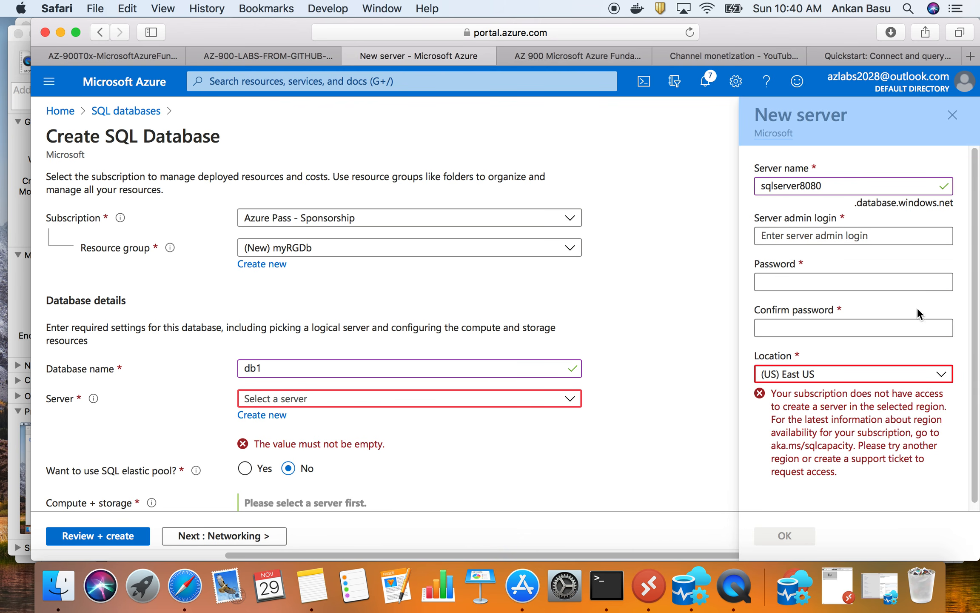
Change the server name to sqlserver1416.
{"action": "left_click", "coordinate": [864, 186]}
{"action": "key", "text": "BackSpace"}
{"action": "key", "text": "BackSpace"}
{"action": "key", "text": "BackSpace"}
{"action": "key", "text": "BackSpace"}
{"action": "type", "text": "1416"}
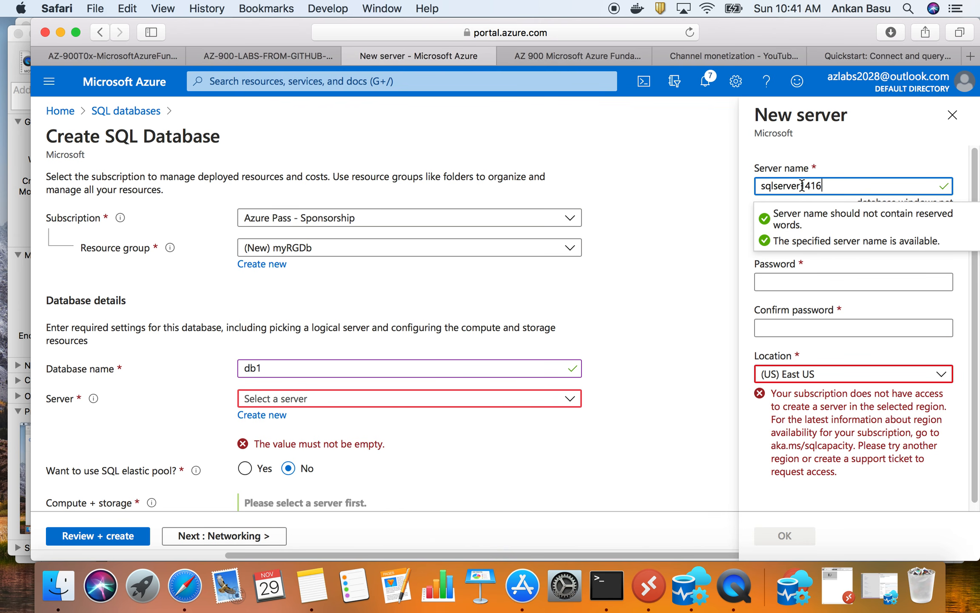
{"action": "left_click", "coordinate": [848, 163]}
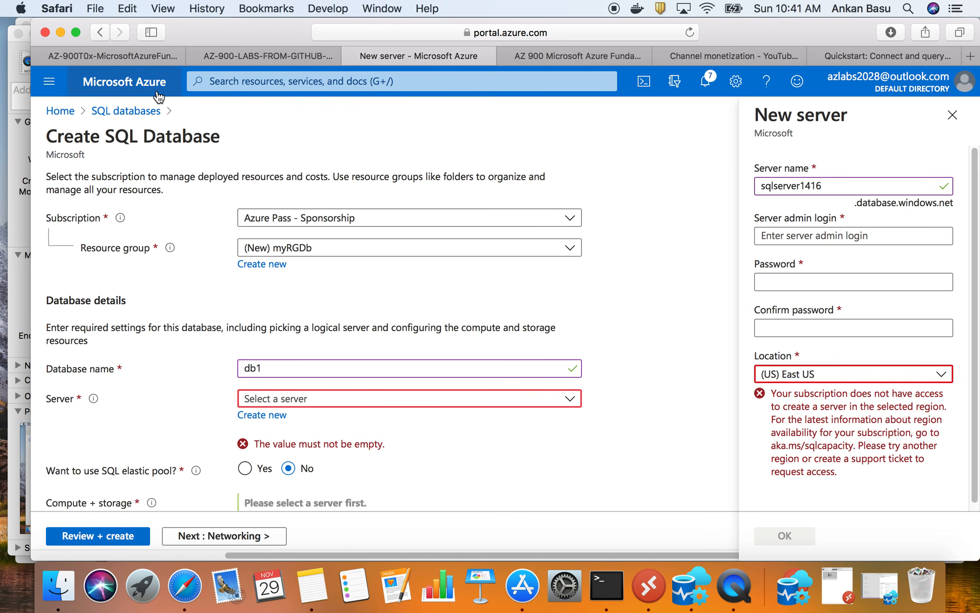
Check the server admin login in the walkthrough's step 4 table and set the new server's admin login to student.
{"action": "left_click", "coordinate": [132, 62]}
{"action": "scroll", "coordinate": [399, 341], "scroll_direction": "down", "scroll_amount": 1}
{"action": "triple_click", "coordinate": [399, 351]}
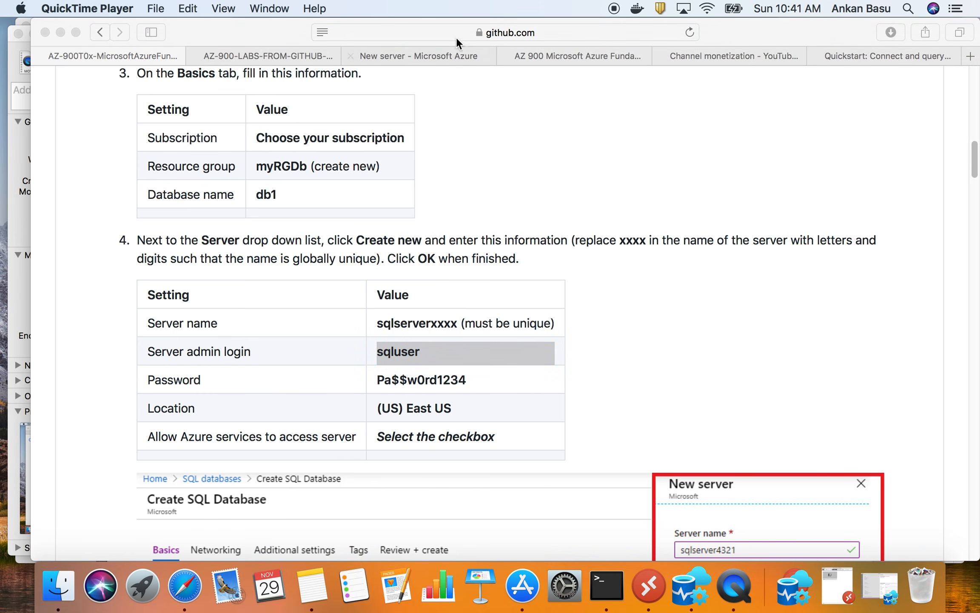
{"action": "left_click", "coordinate": [418, 60]}
{"action": "left_click", "coordinate": [789, 274]}
{"action": "left_click", "coordinate": [795, 239]}
{"action": "type", "text": "stu"}
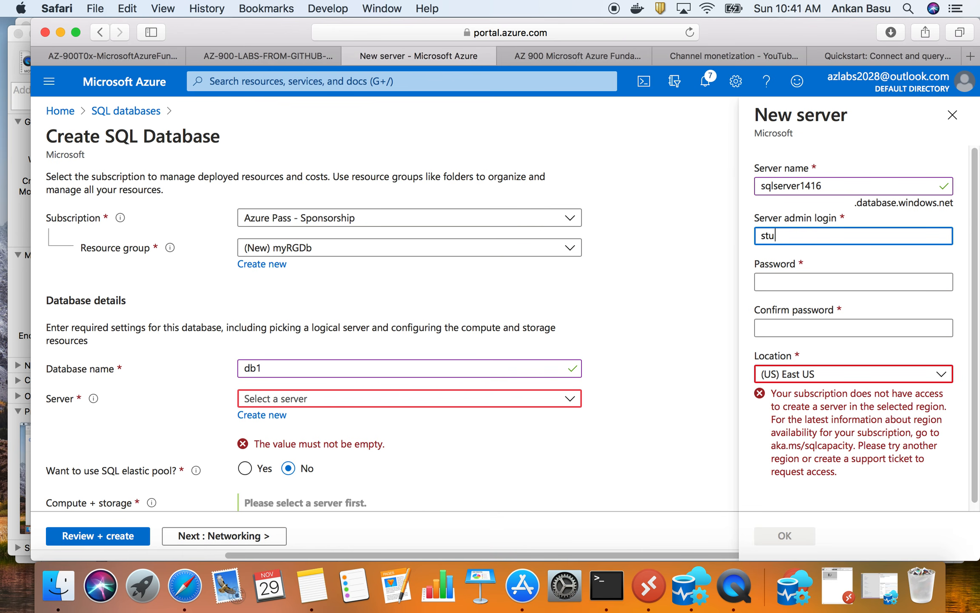
{"action": "type", "text": "dent"}
{"action": "key", "text": "Tab"}
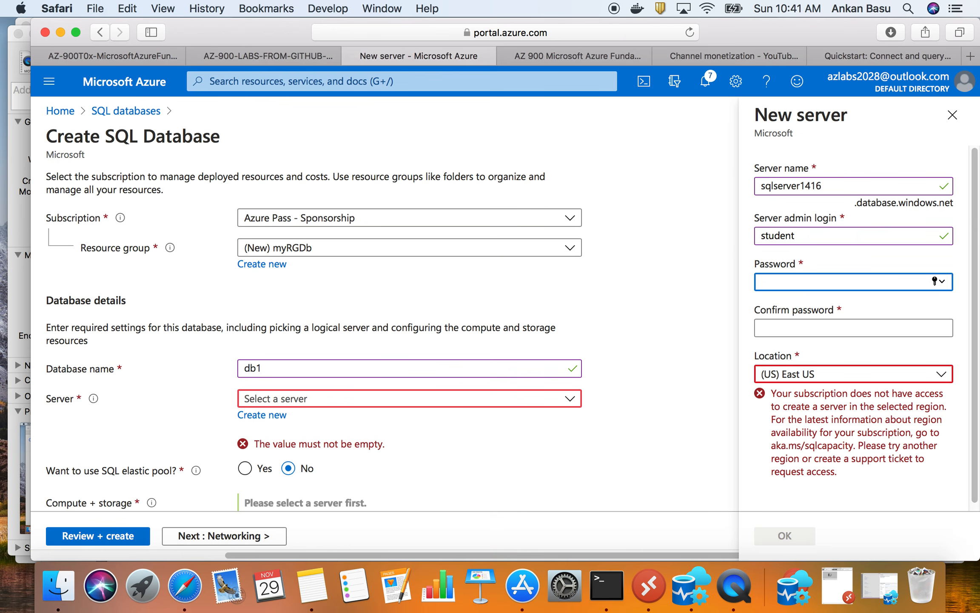
Enter the server admin password and repeat it in the confirmation field.
{"action": "type", "text": "P••"}
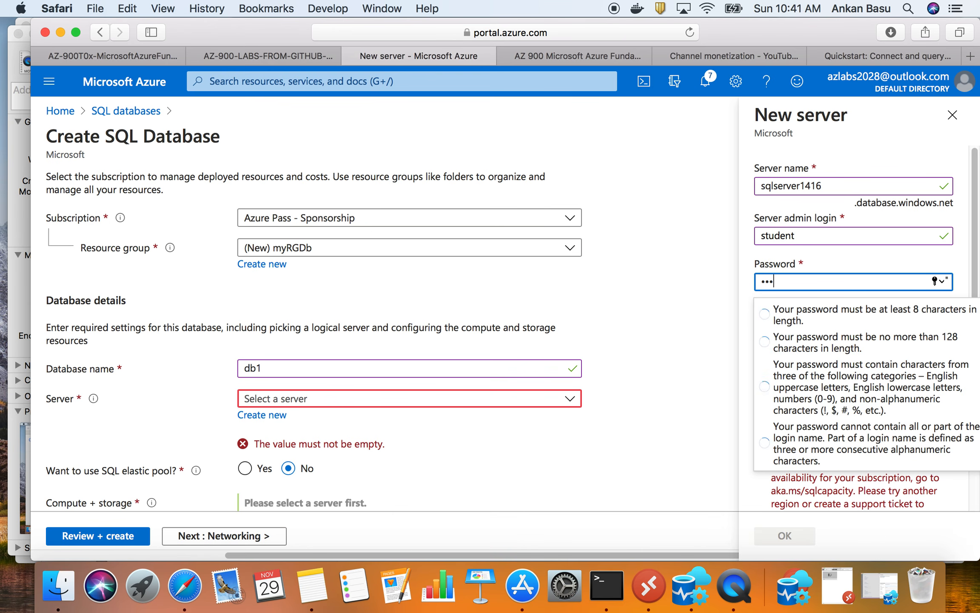
{"action": "type", "text": "••••••"}
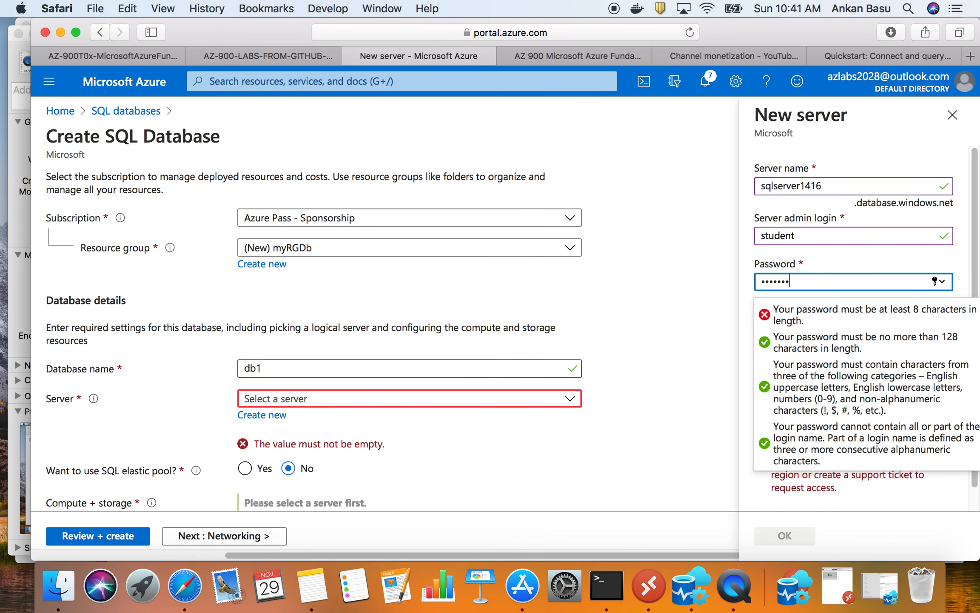
{"action": "type", "text": "•••••"}
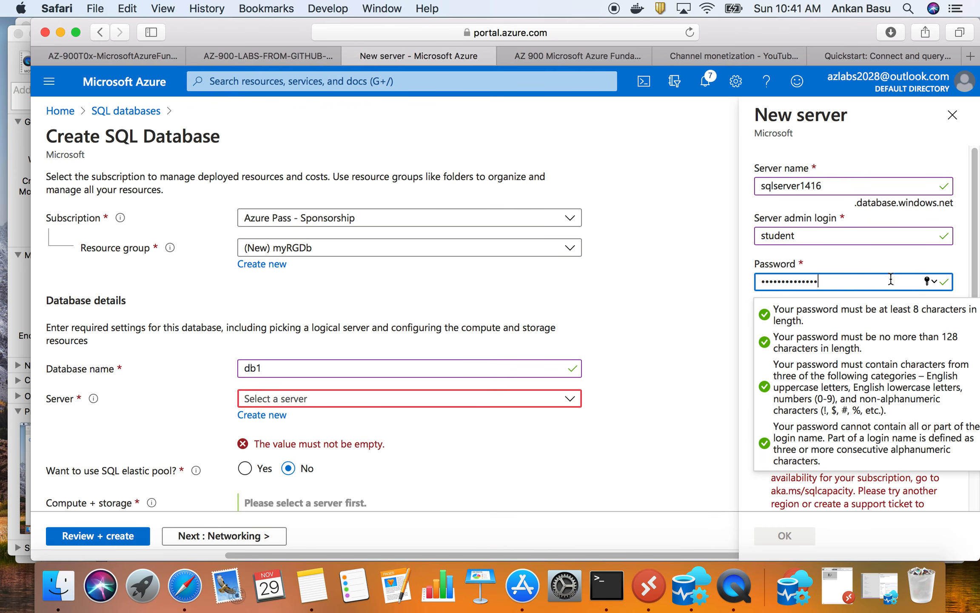
{"action": "left_click", "coordinate": [853, 257]}
{"action": "left_click", "coordinate": [826, 328]}
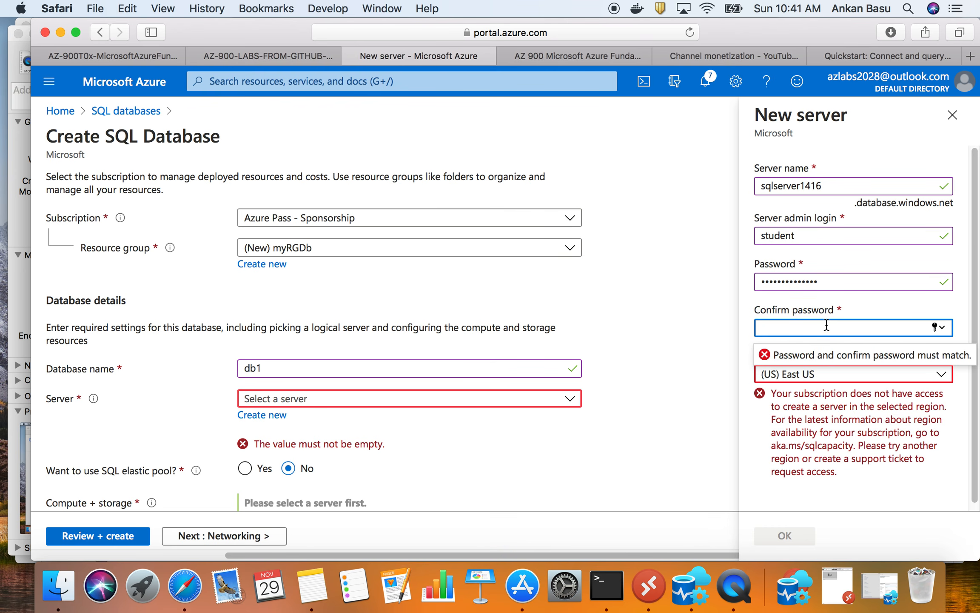
{"action": "type", "text": "••••••••••••••"}
{"action": "left_click", "coordinate": [879, 297]}
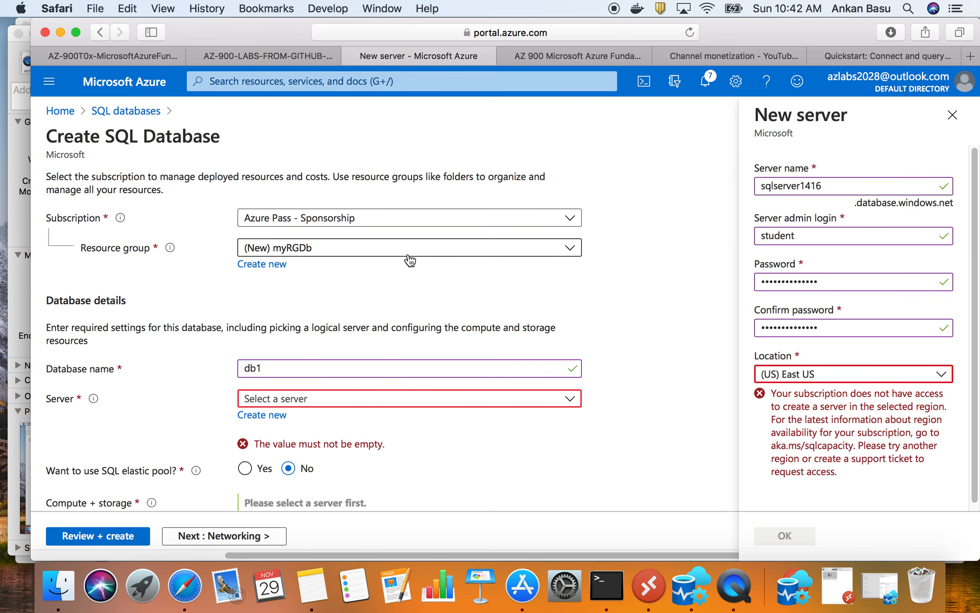
Set the new server's location to (US) East US 2, check the walkthrough's location setting and confirm the server.
{"action": "left_click", "coordinate": [808, 376]}
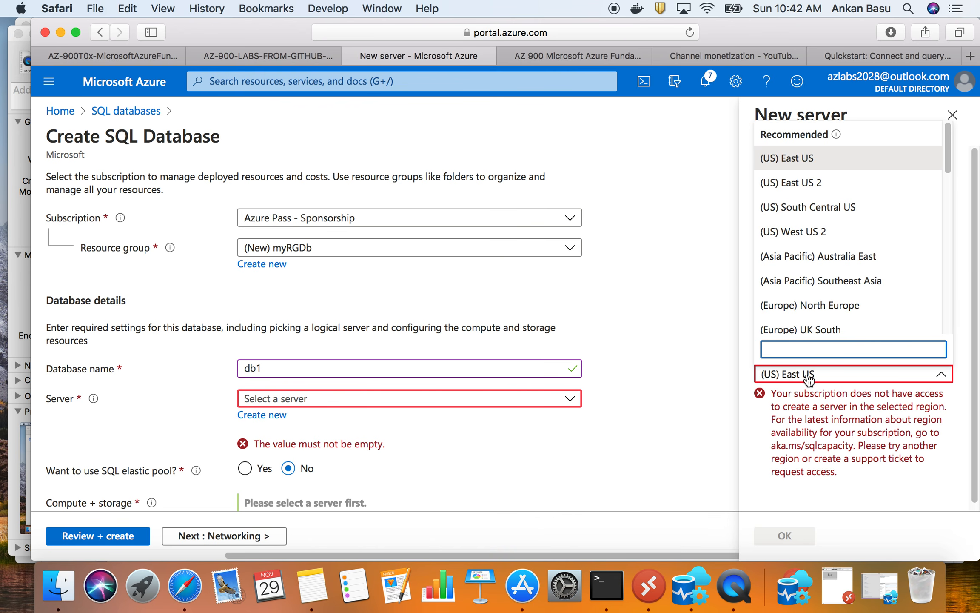
{"action": "left_click", "coordinate": [807, 183]}
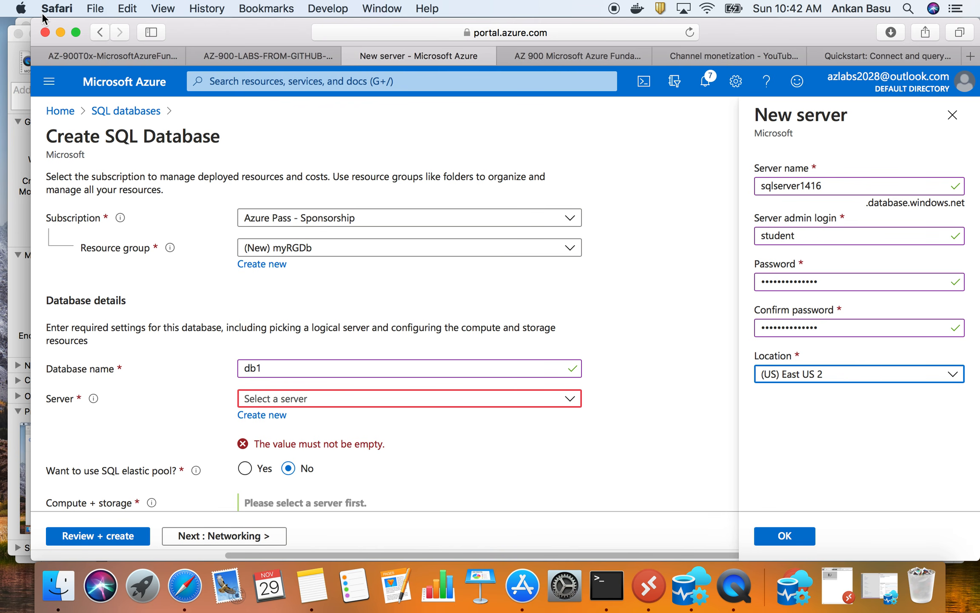
{"action": "left_click", "coordinate": [121, 55]}
{"action": "scroll", "coordinate": [362, 412], "scroll_direction": "down", "scroll_amount": 1}
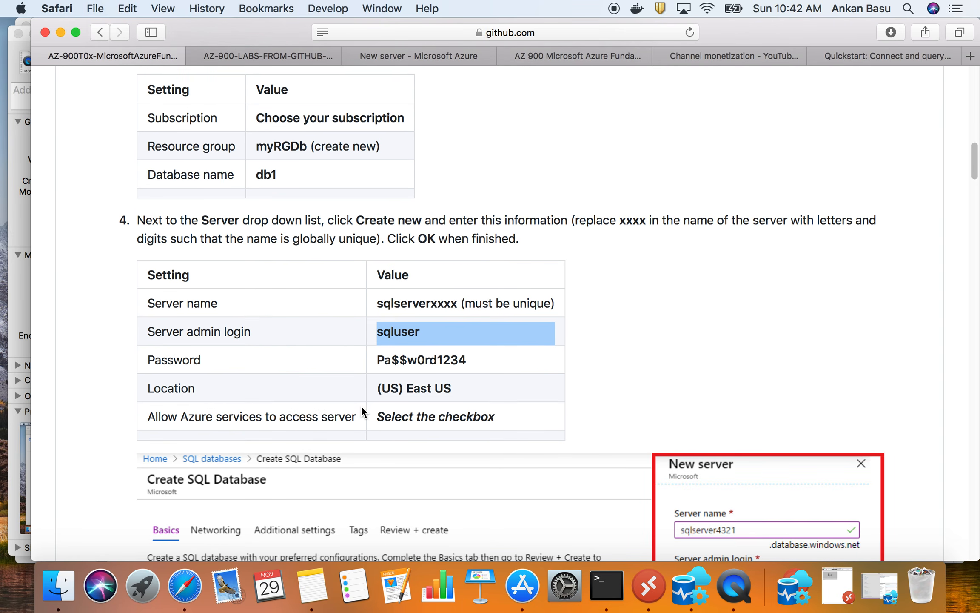
{"action": "left_click_drag", "start_coordinate": [154, 388], "coordinate": [486, 383]}
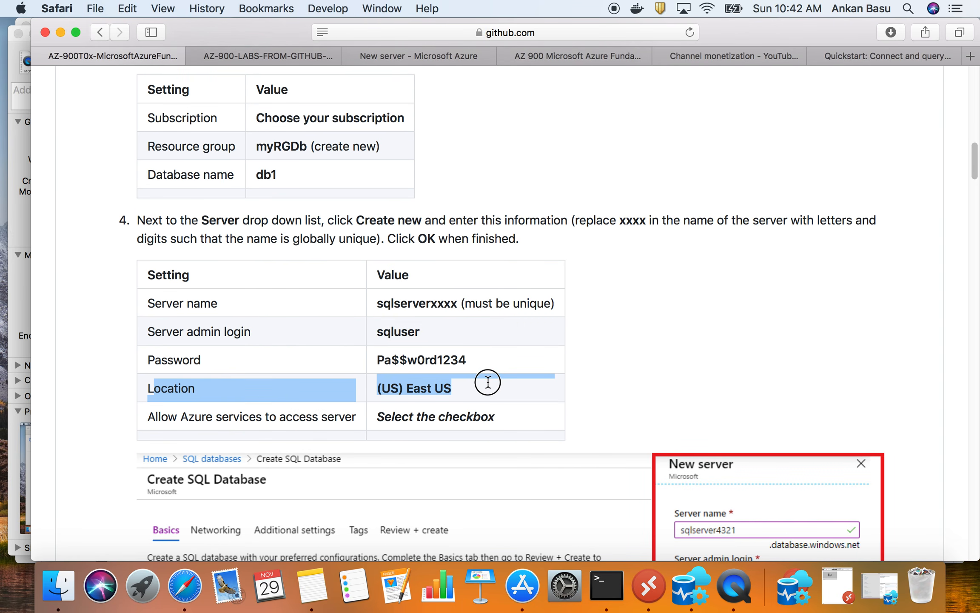
{"action": "scroll", "coordinate": [485, 400], "scroll_direction": "down", "scroll_amount": 3}
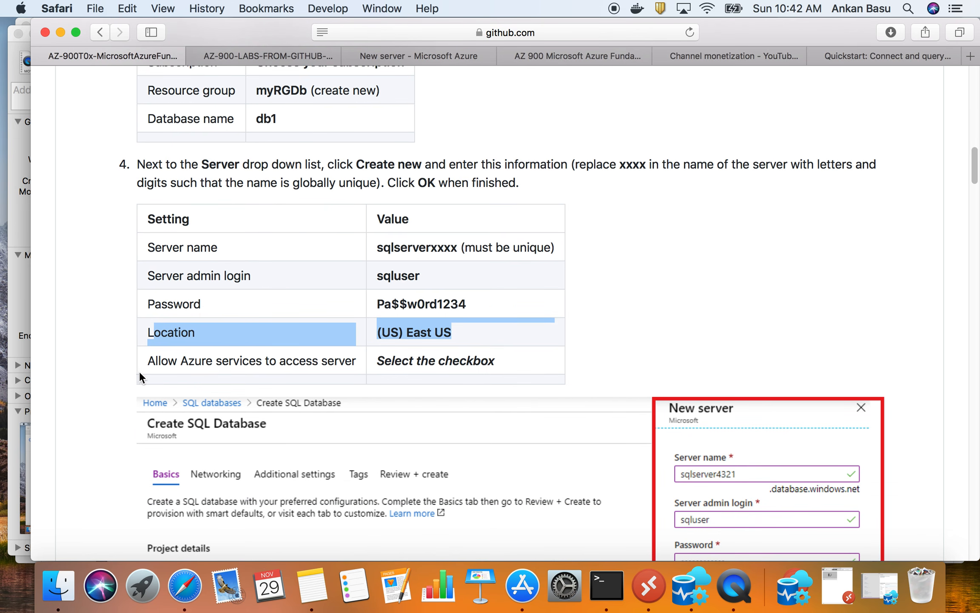
{"action": "left_click", "coordinate": [393, 56]}
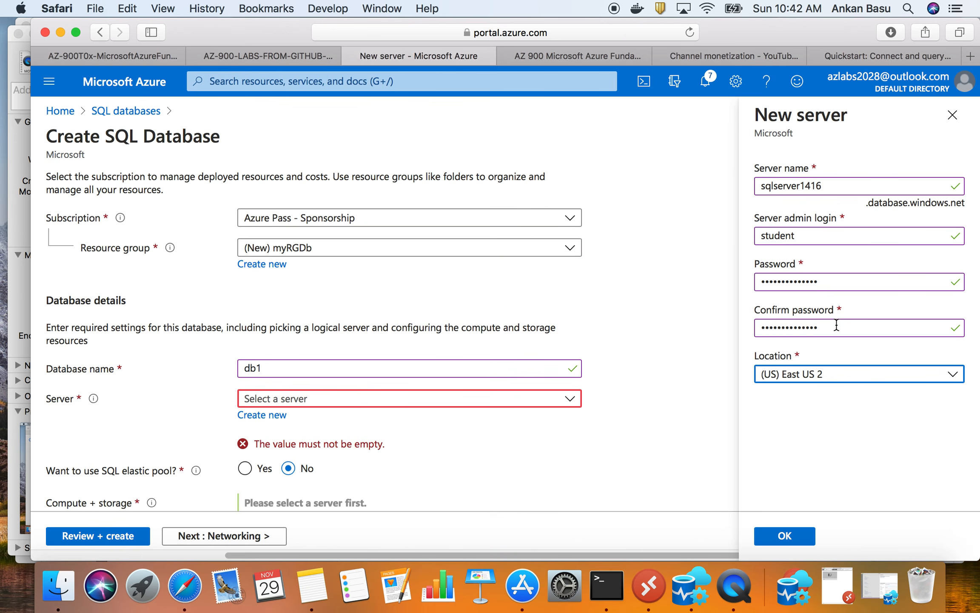
{"action": "left_click", "coordinate": [784, 538]}
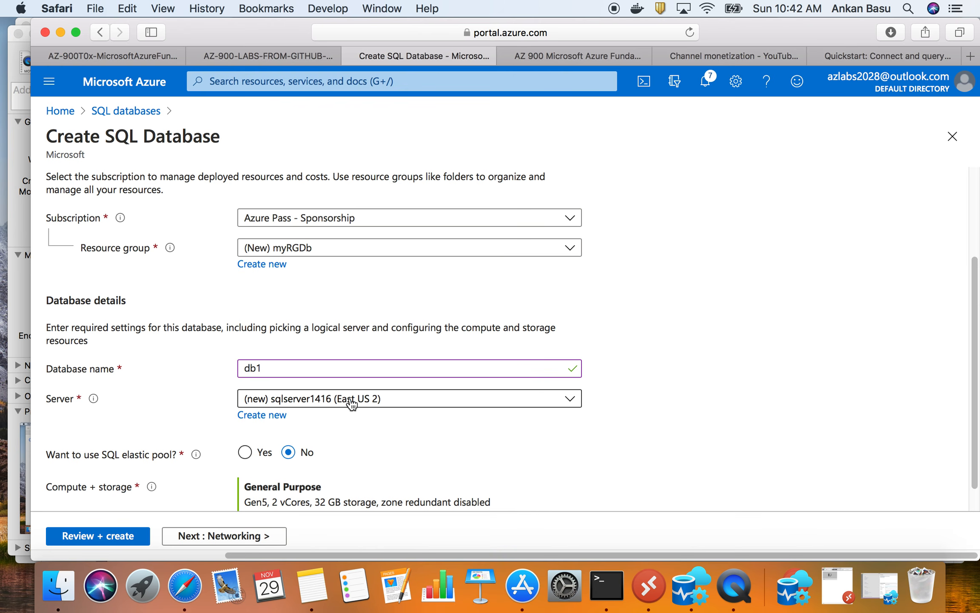
Examine the elastic pool option and the General Purpose compute and storage details of the database form.
{"action": "scroll", "coordinate": [381, 408], "scroll_direction": "down", "scroll_amount": 1}
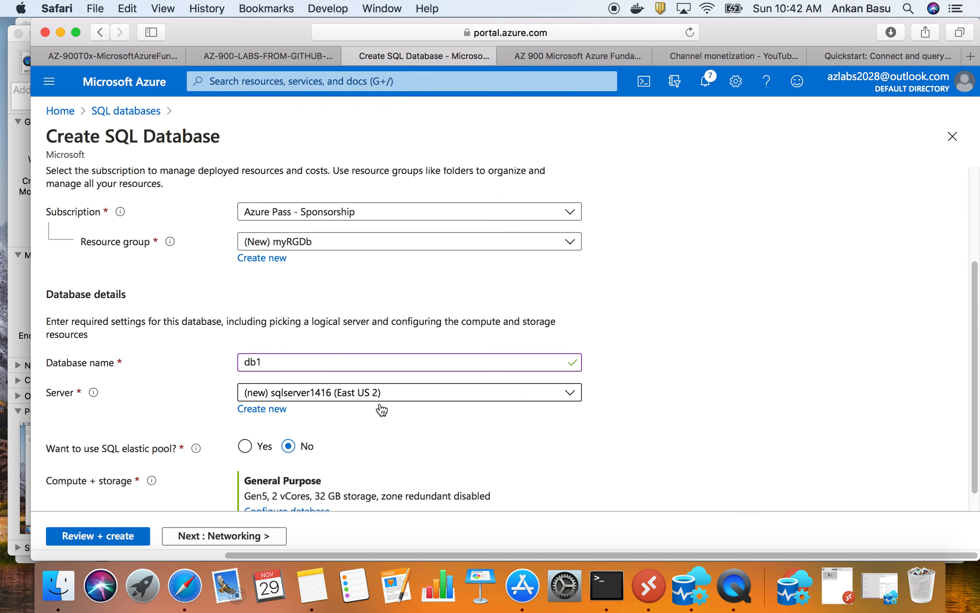
{"action": "scroll", "coordinate": [43, 461], "scroll_direction": "down", "scroll_amount": 3}
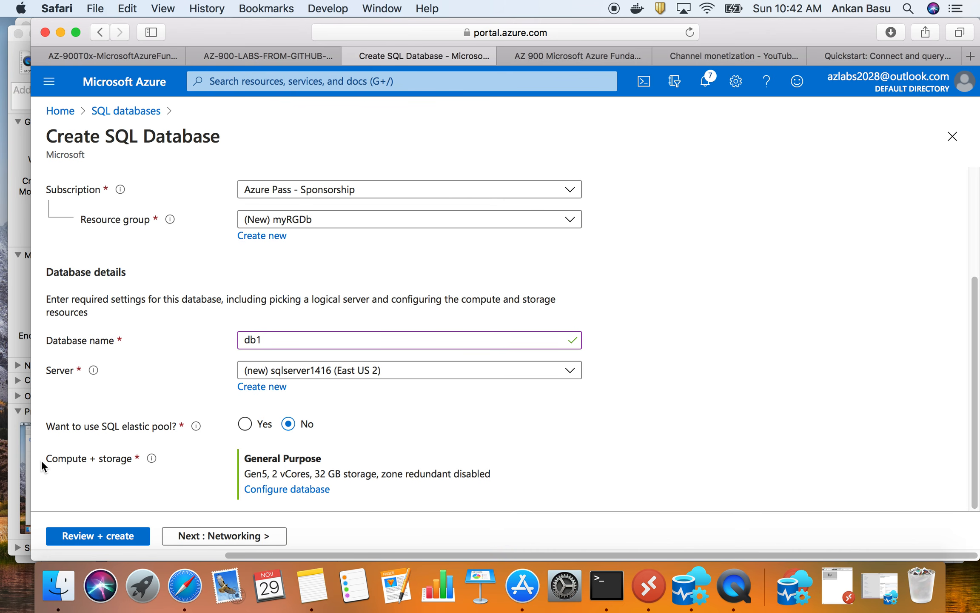
{"action": "mouse_move", "coordinate": [196, 430]}
{"action": "double_click", "coordinate": [286, 458]}
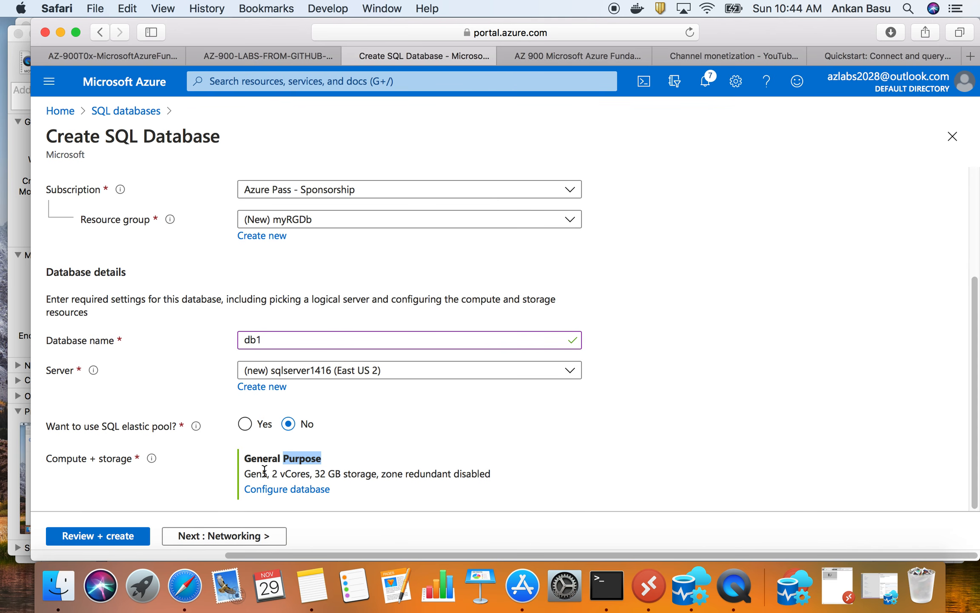
{"action": "left_click_drag", "start_coordinate": [315, 473], "coordinate": [505, 477]}
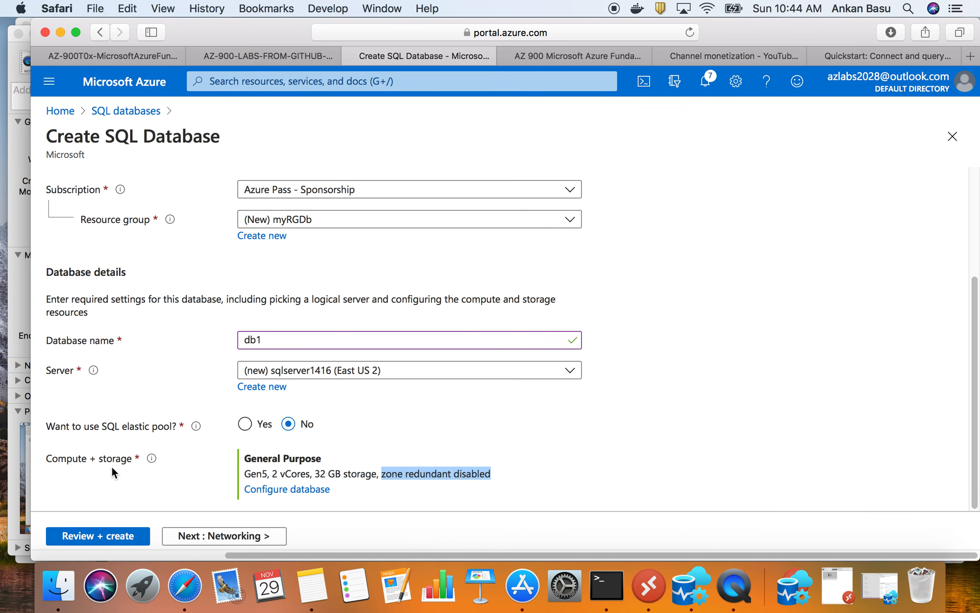
{"action": "mouse_move", "coordinate": [151, 461]}
Check the walkthrough's compute, storage and networking settings, and open the database's compute and storage configuration in the portal.
{"action": "left_click", "coordinate": [102, 57]}
{"action": "scroll", "coordinate": [170, 370], "scroll_direction": "down", "scroll_amount": 2}
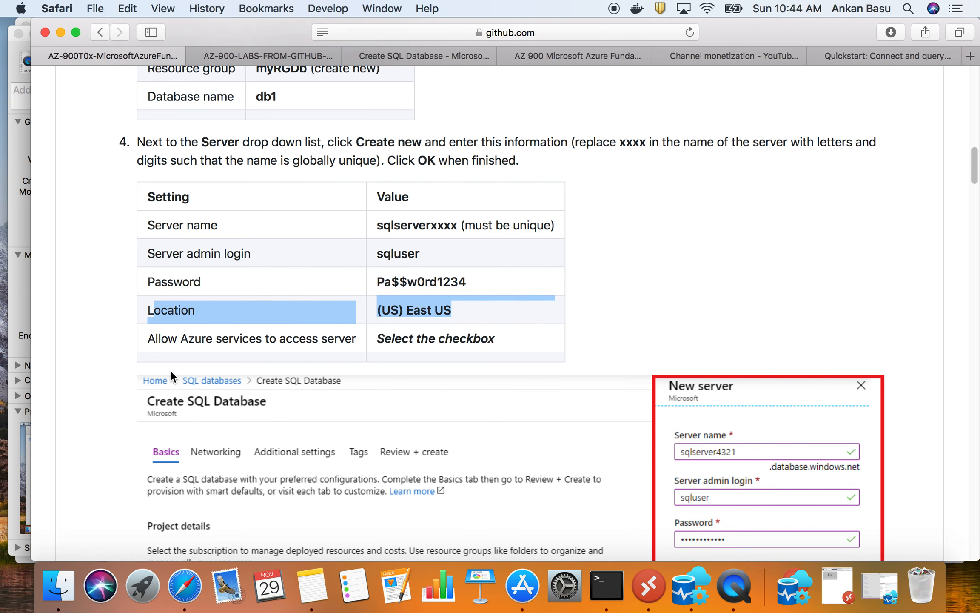
{"action": "scroll", "coordinate": [171, 374], "scroll_direction": "down", "scroll_amount": 5}
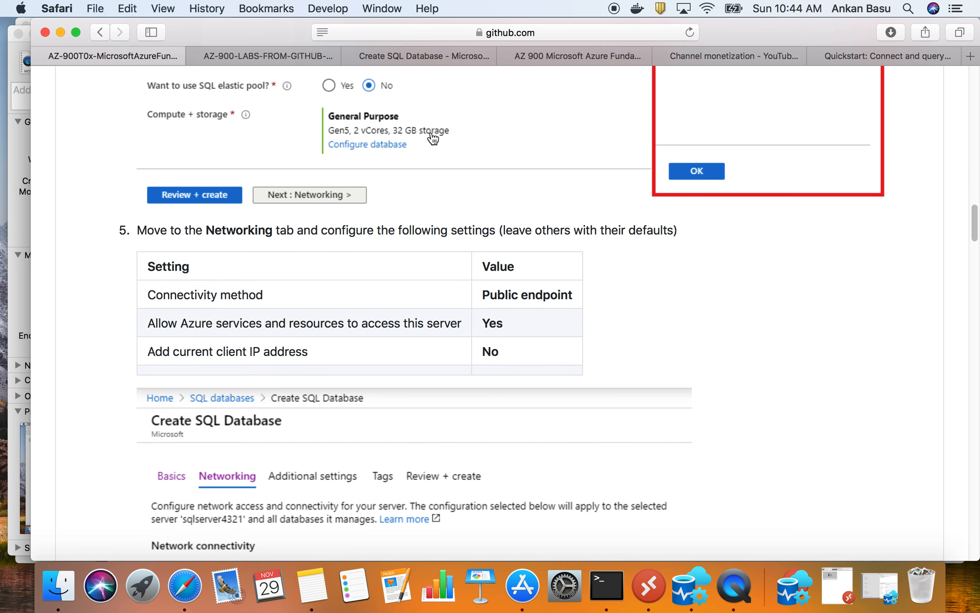
{"action": "left_click", "coordinate": [425, 55]}
{"action": "left_click", "coordinate": [306, 491]}
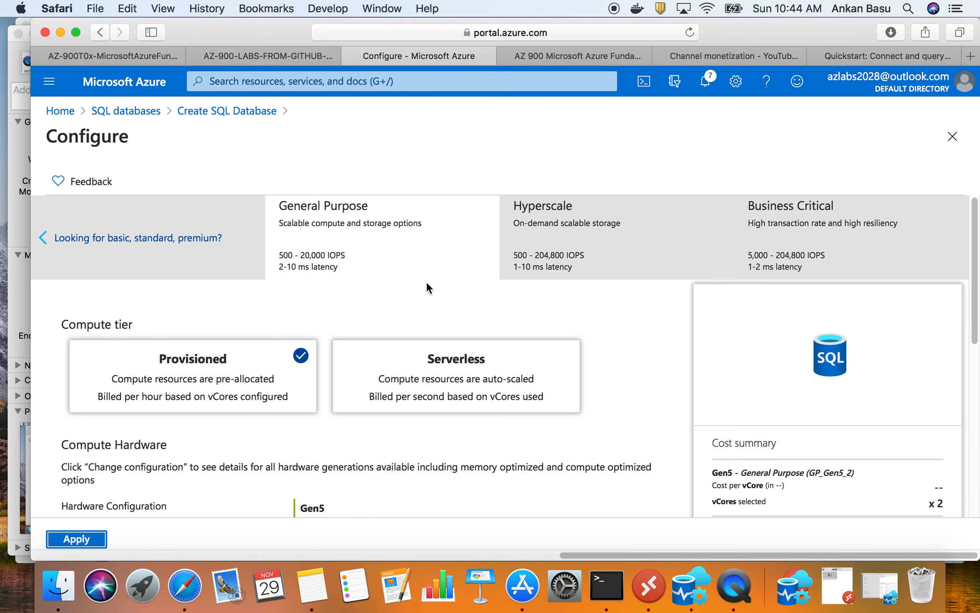
Compare the General Purpose, Hyperscale and Business Critical service tiers, ending with General Purpose selected.
{"action": "scroll", "coordinate": [399, 258], "scroll_direction": "down", "scroll_amount": 10}
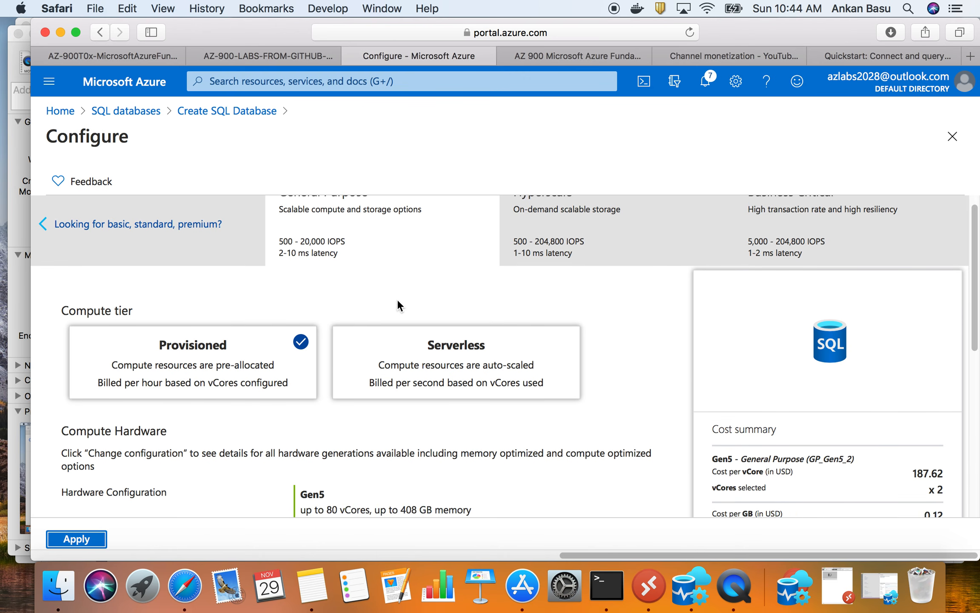
{"action": "scroll", "coordinate": [402, 316], "scroll_direction": "up", "scroll_amount": 10}
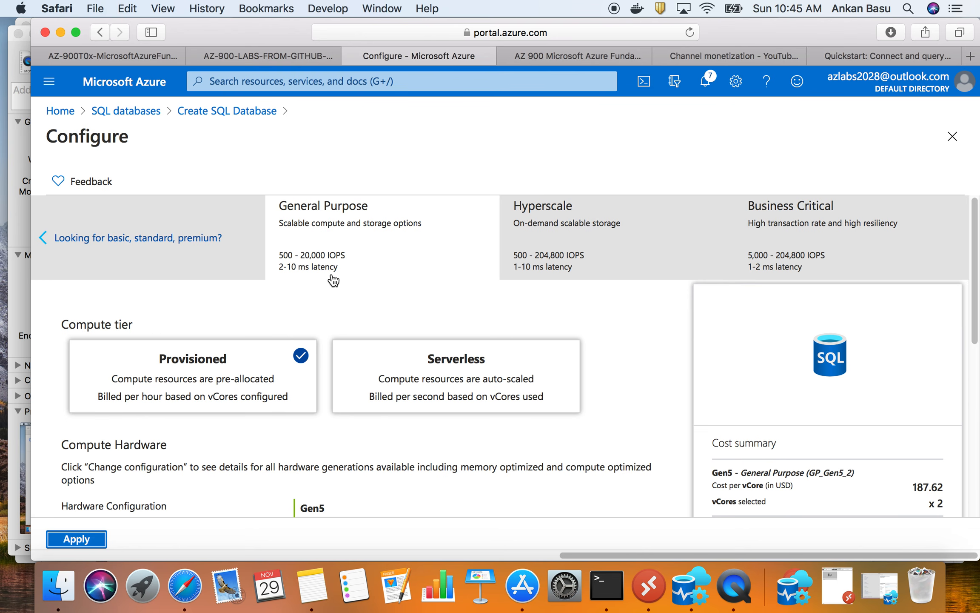
{"action": "left_click", "coordinate": [571, 244]}
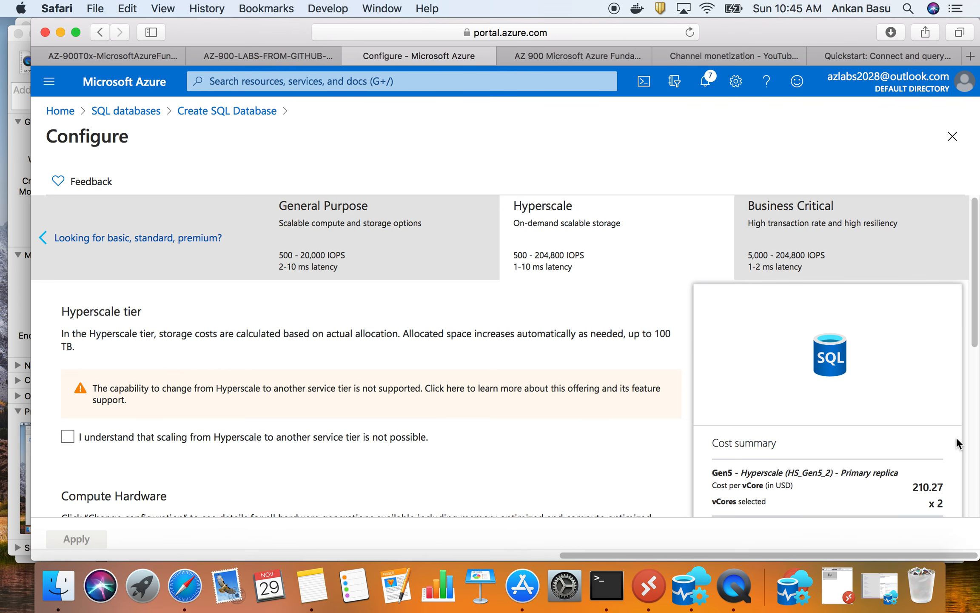
{"action": "scroll", "coordinate": [695, 255], "scroll_direction": "down", "scroll_amount": 1}
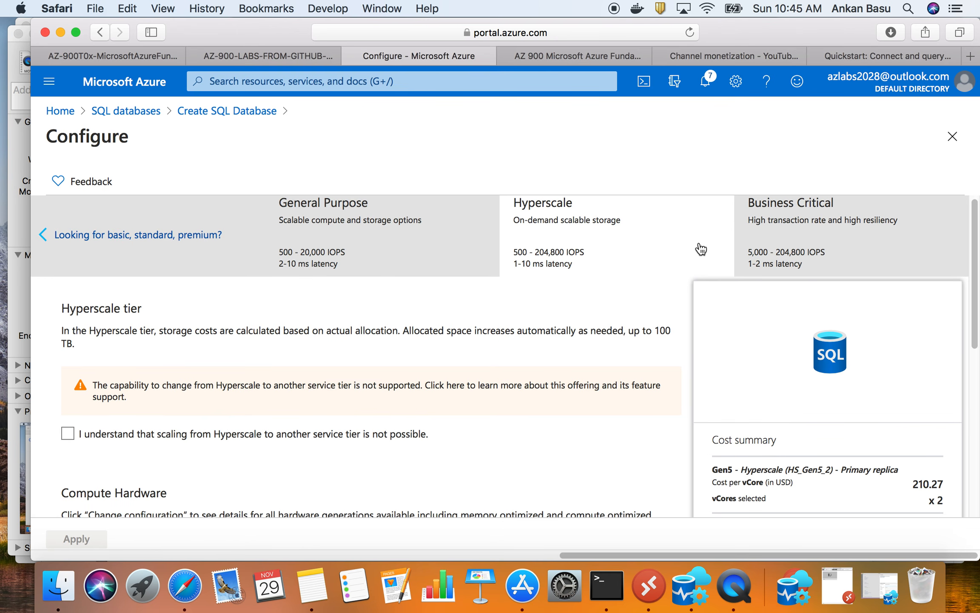
{"action": "left_click", "coordinate": [831, 249]}
{"action": "scroll", "coordinate": [846, 264], "scroll_direction": "down", "scroll_amount": 1}
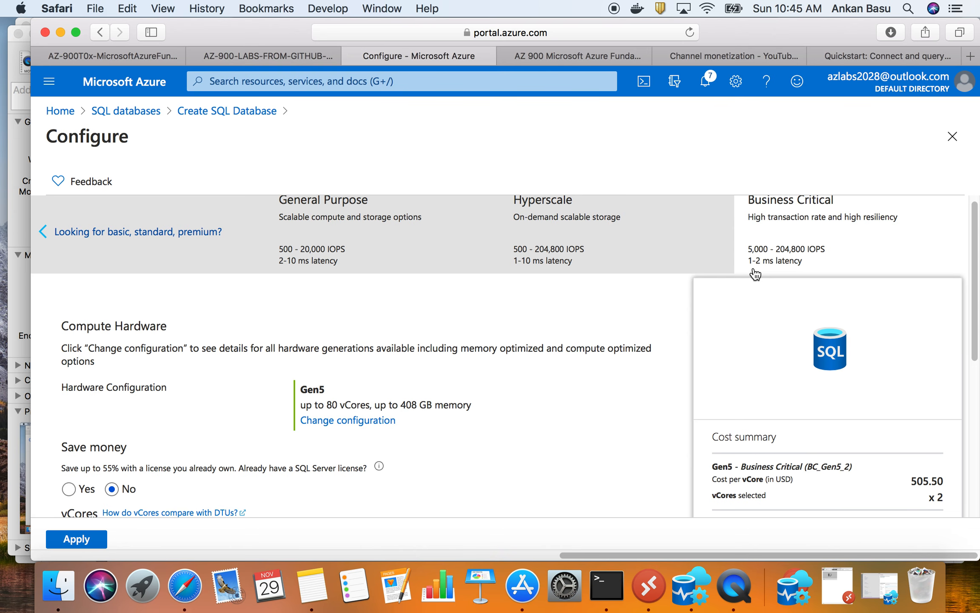
{"action": "scroll", "coordinate": [300, 314], "scroll_direction": "up", "scroll_amount": 1}
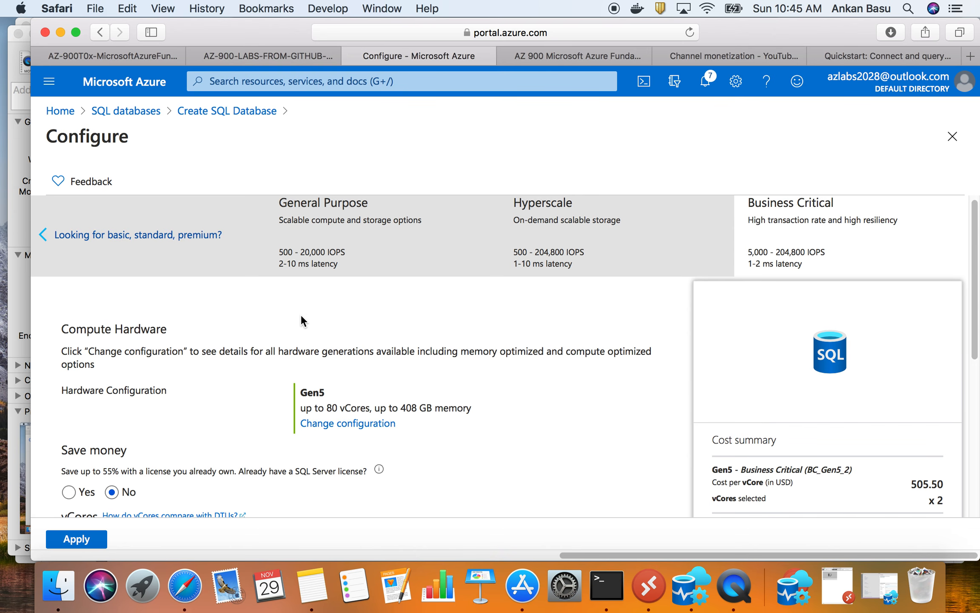
{"action": "left_click", "coordinate": [338, 225]}
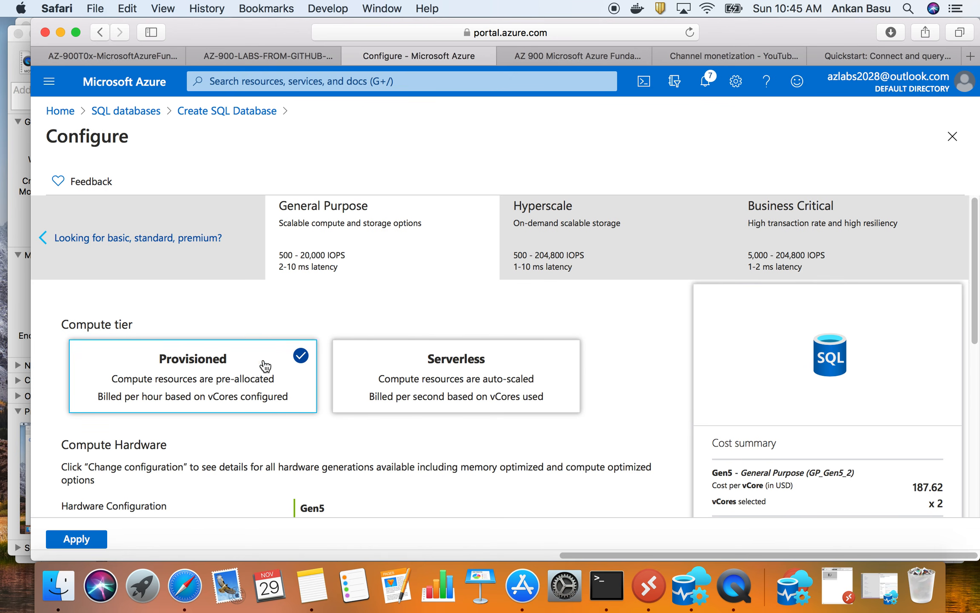
Compare the Serverless compute tier's cost summary with Provisioned and leave Provisioned selected.
{"action": "scroll", "coordinate": [142, 280], "scroll_direction": "down", "scroll_amount": 1}
{"action": "scroll", "coordinate": [147, 278], "scroll_direction": "down", "scroll_amount": 1}
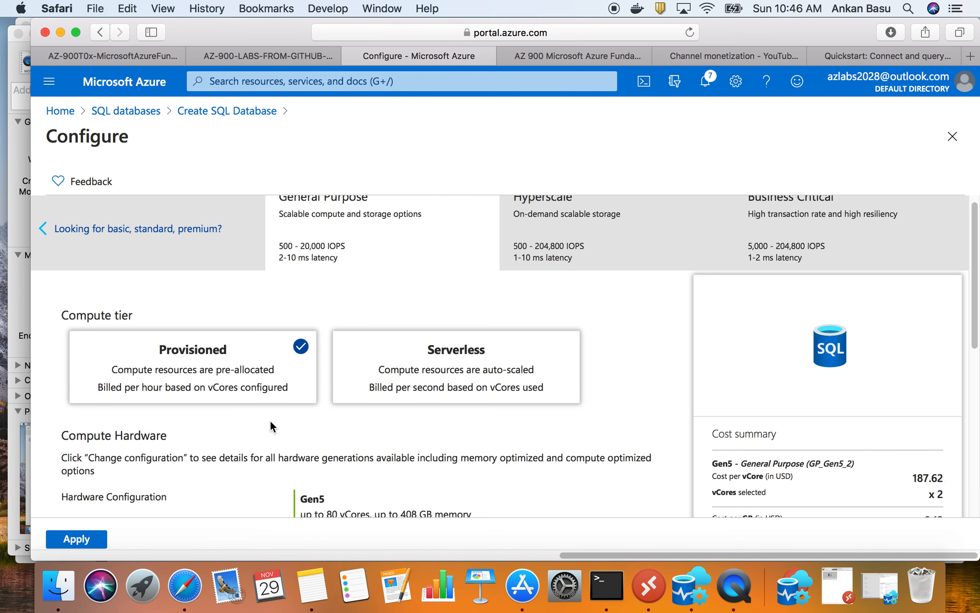
{"action": "left_click", "coordinate": [524, 363]}
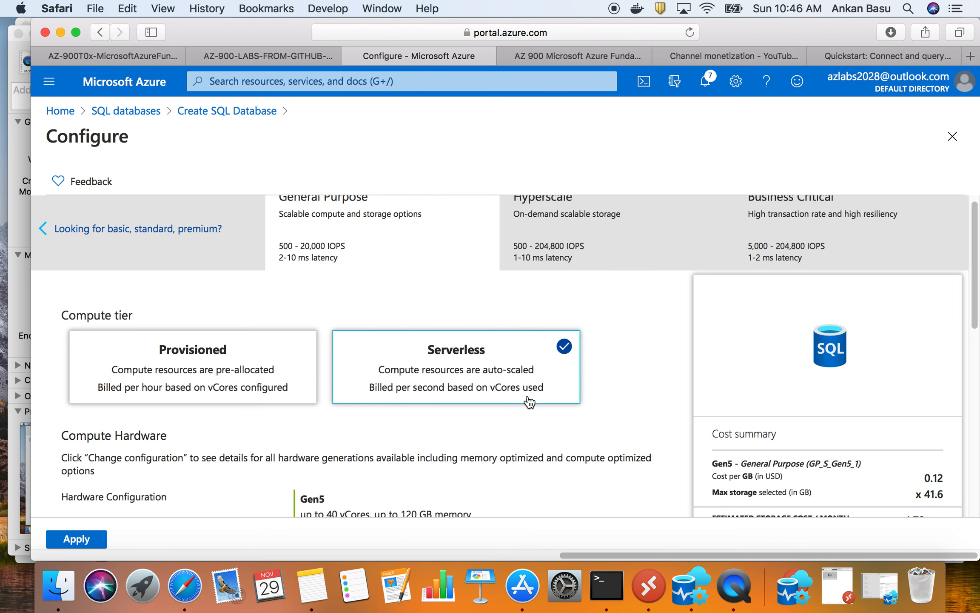
{"action": "left_click", "coordinate": [122, 382]}
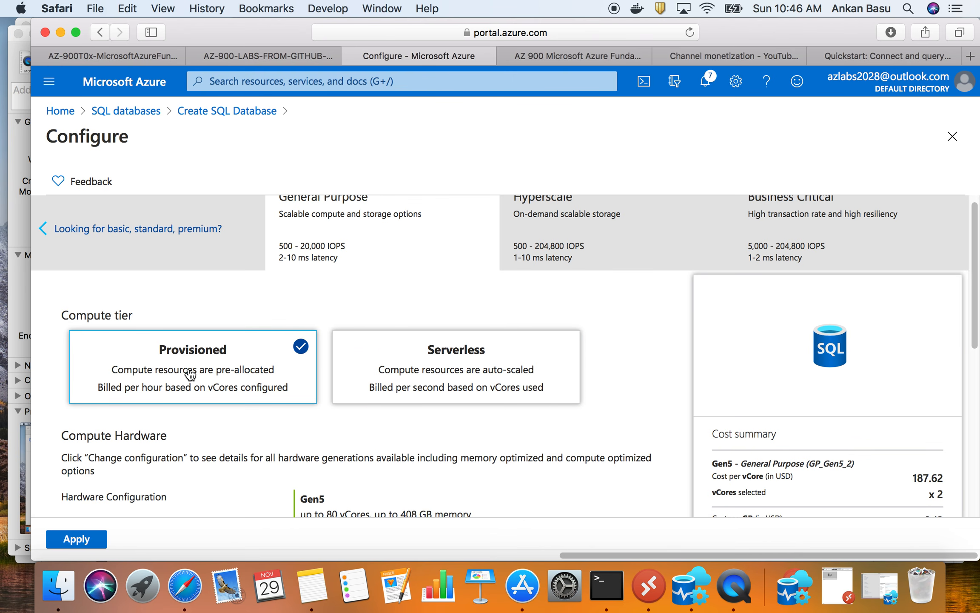
Examine the General Purpose tier's compute hardware configuration, cost summary and SQL Server license savings option.
{"action": "scroll", "coordinate": [190, 375], "scroll_direction": "down", "scroll_amount": 5}
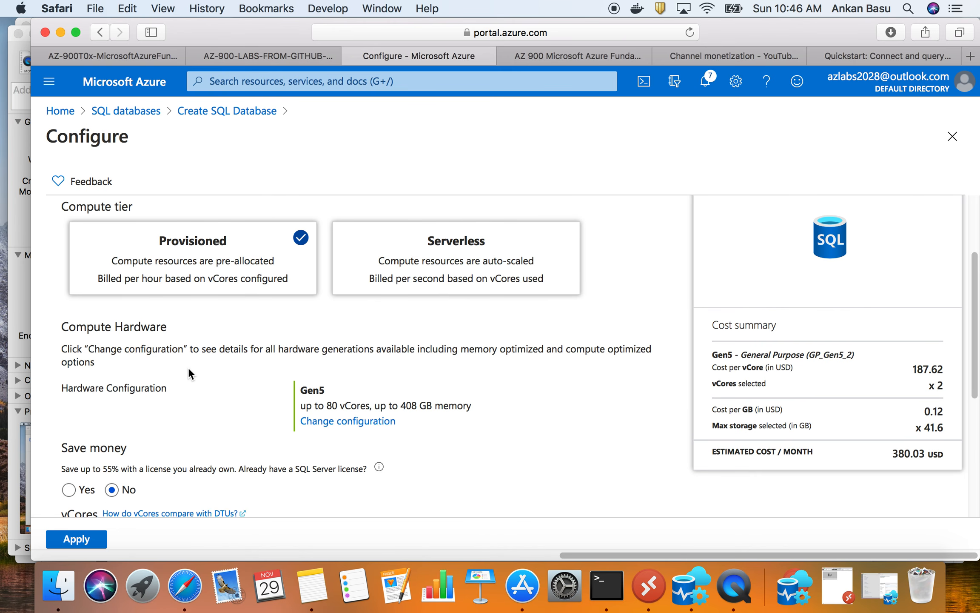
{"action": "scroll", "coordinate": [178, 424], "scroll_direction": "down", "scroll_amount": 1}
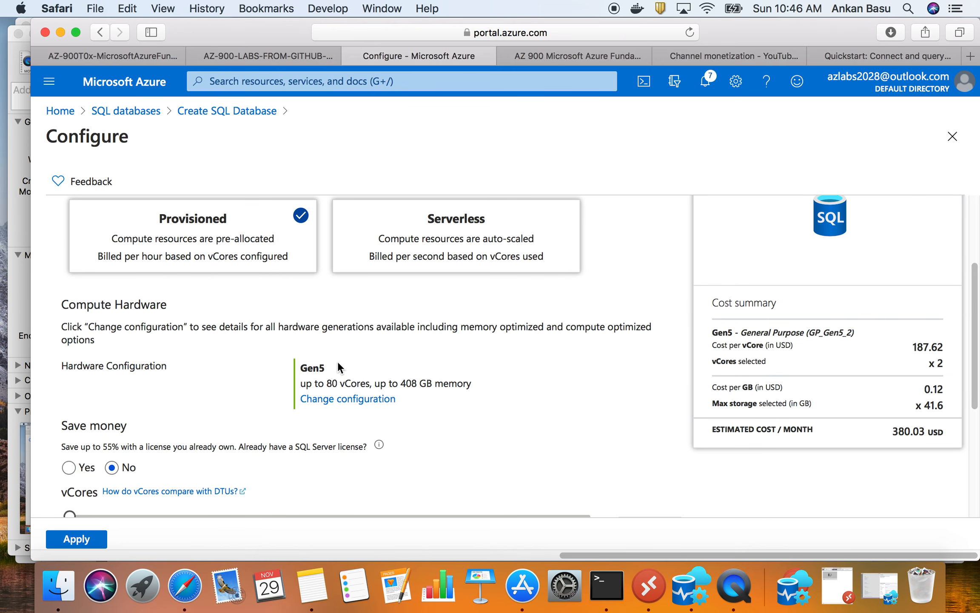
{"action": "scroll", "coordinate": [200, 381], "scroll_direction": "up", "scroll_amount": 6}
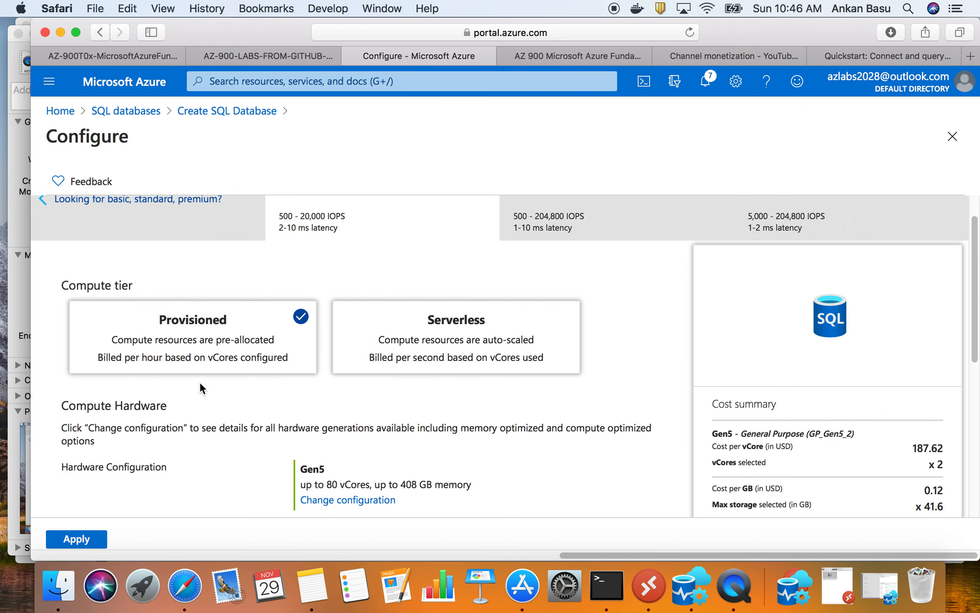
{"action": "scroll", "coordinate": [322, 336], "scroll_direction": "down", "scroll_amount": 6}
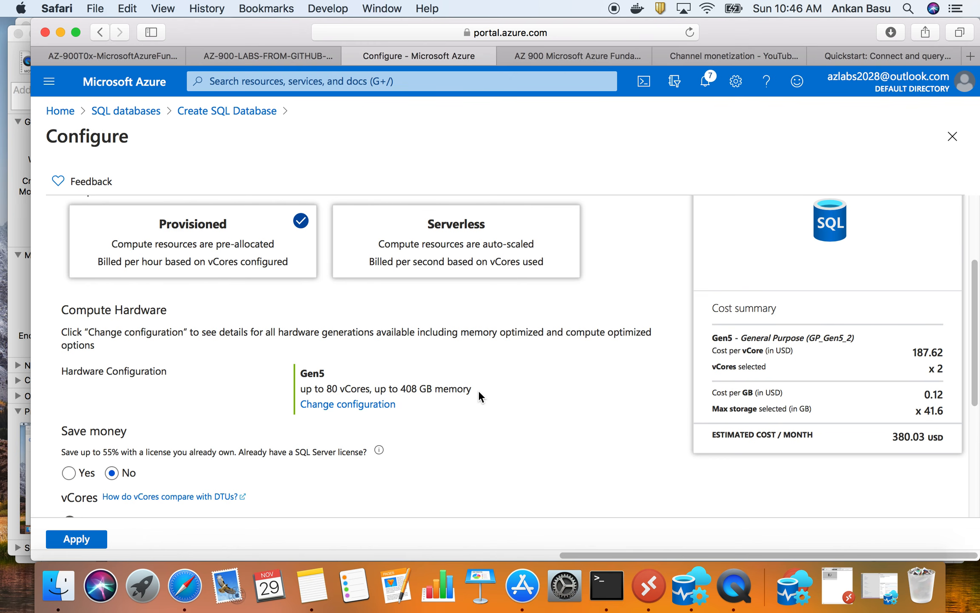
{"action": "scroll", "coordinate": [278, 461], "scroll_direction": "down", "scroll_amount": 1}
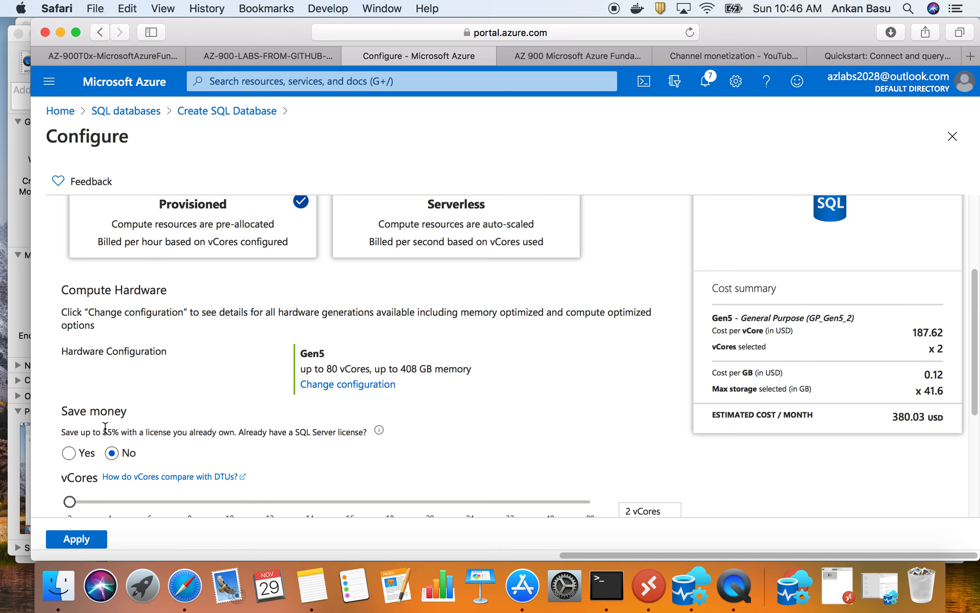
{"action": "scroll", "coordinate": [105, 427], "scroll_direction": "down", "scroll_amount": 1}
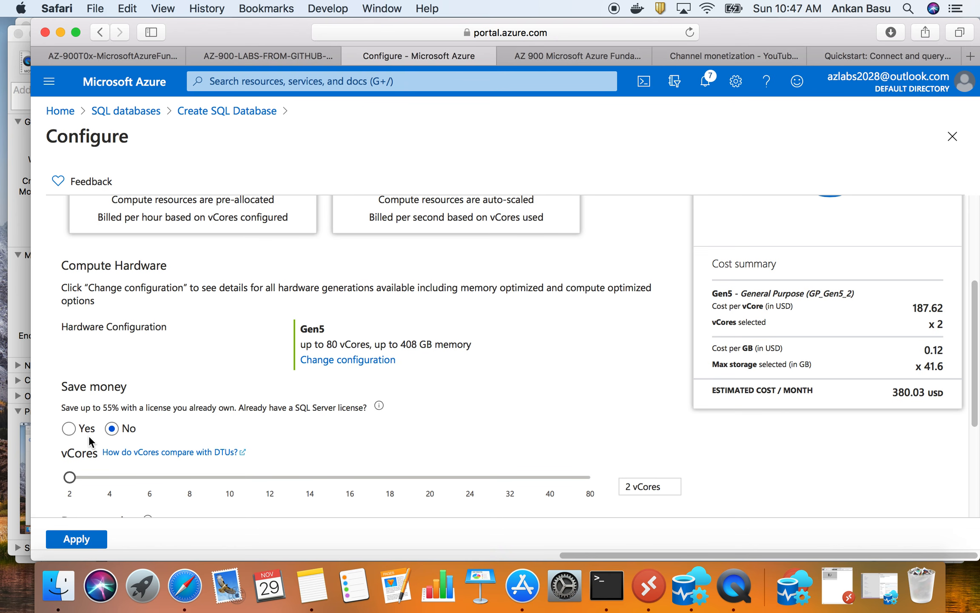
Try the vCores and data max size ranges, keeping 2 vCores and setting the data max size to 24 GB.
{"action": "scroll", "coordinate": [90, 434], "scroll_direction": "down", "scroll_amount": 5}
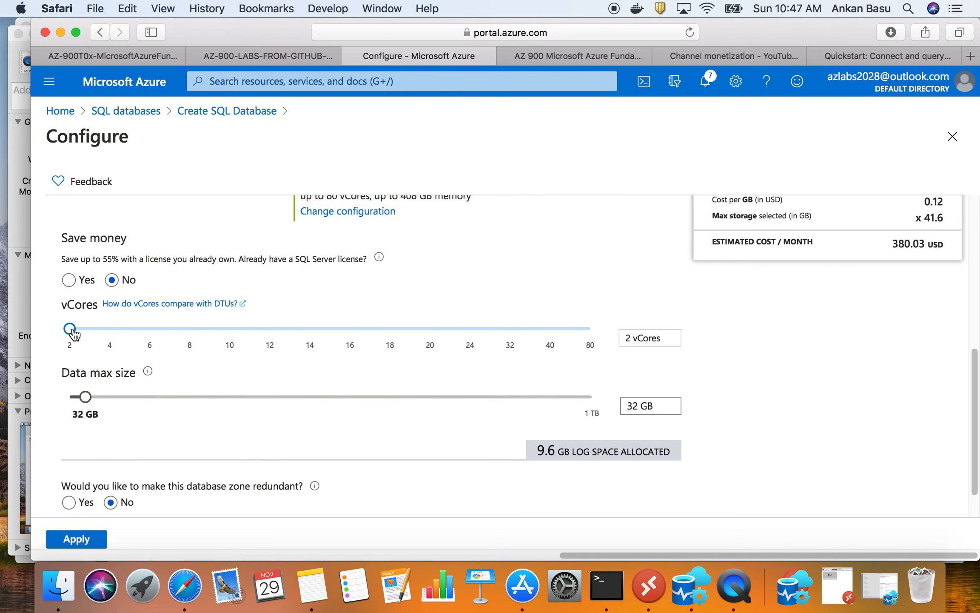
{"action": "left_click_drag", "start_coordinate": [71, 329], "coordinate": [48, 328]}
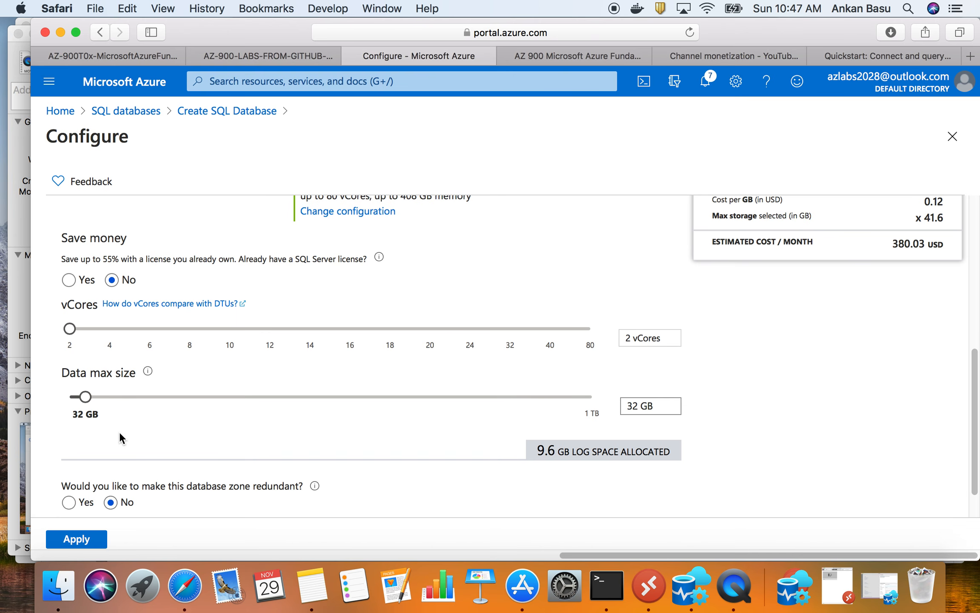
{"action": "left_click_drag", "start_coordinate": [88, 403], "coordinate": [691, 403]}
{"action": "left_click_drag", "start_coordinate": [594, 404], "coordinate": [105, 426]}
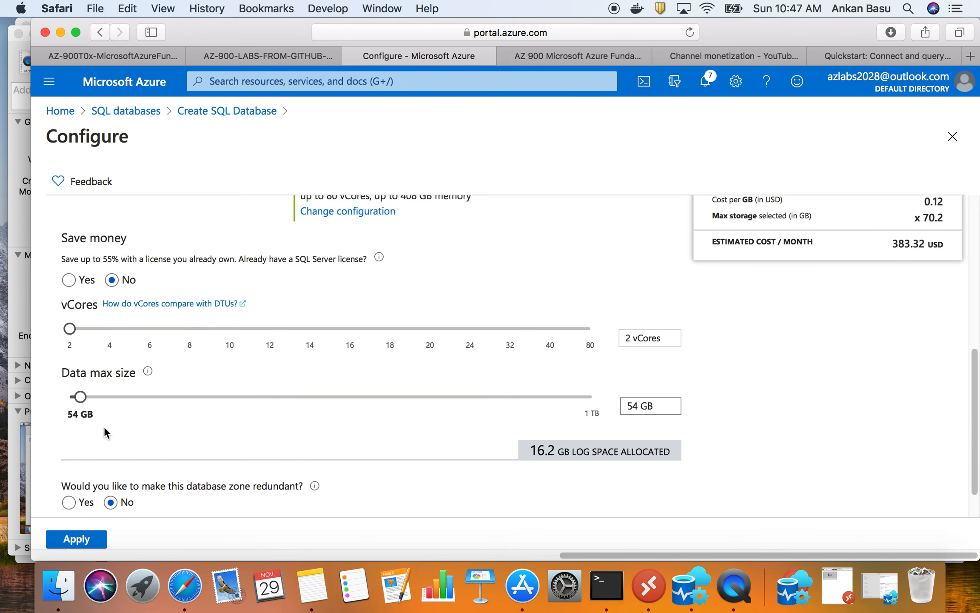
{"action": "left_click", "coordinate": [88, 402]}
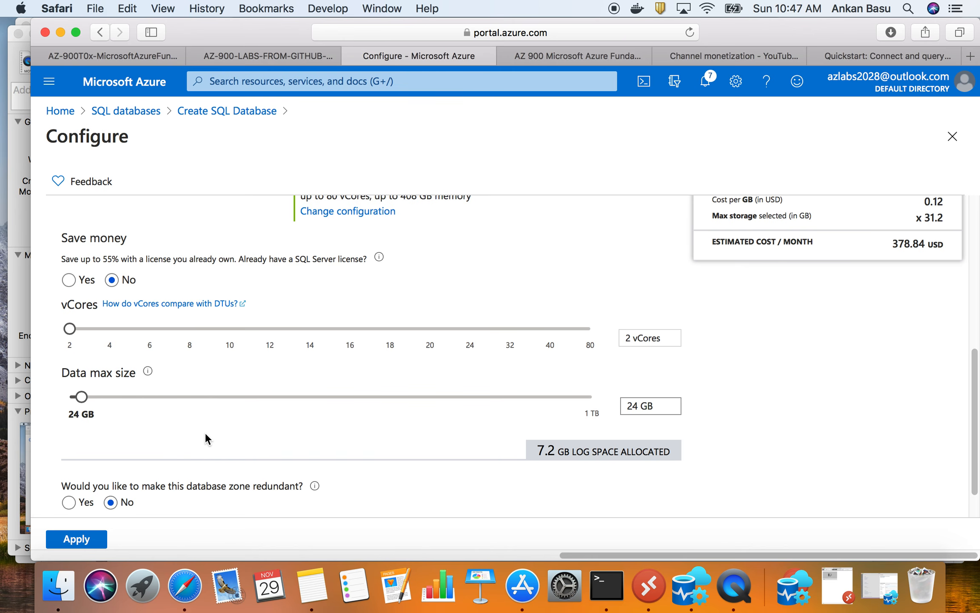
{"action": "scroll", "coordinate": [208, 432], "scroll_direction": "down", "scroll_amount": 2}
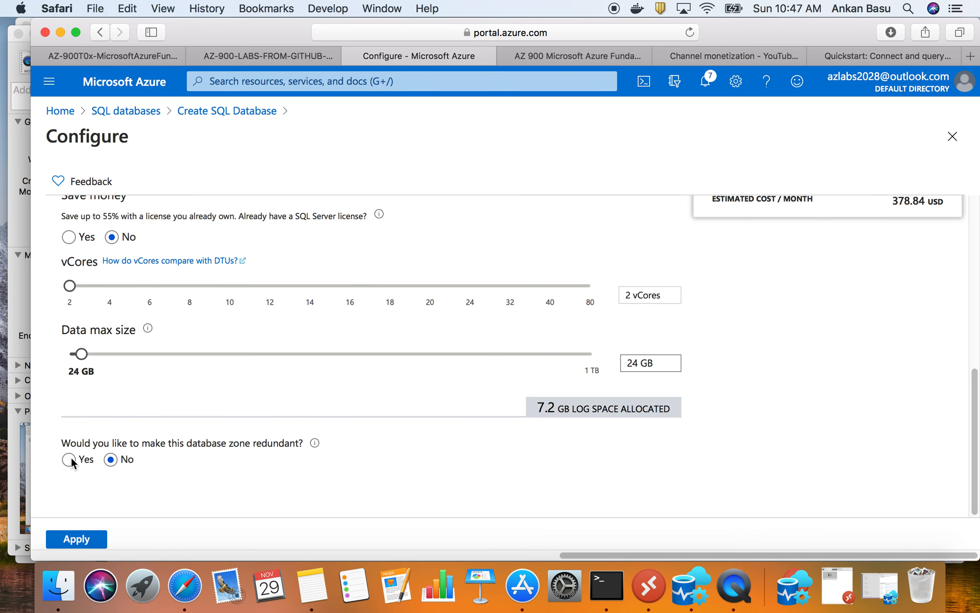
Switch to the Hyperscale tier and examine its storage cost note, scaling restriction, vCores and secondary replicas settings.
{"action": "scroll", "coordinate": [71, 457], "scroll_direction": "up", "scroll_amount": 10}
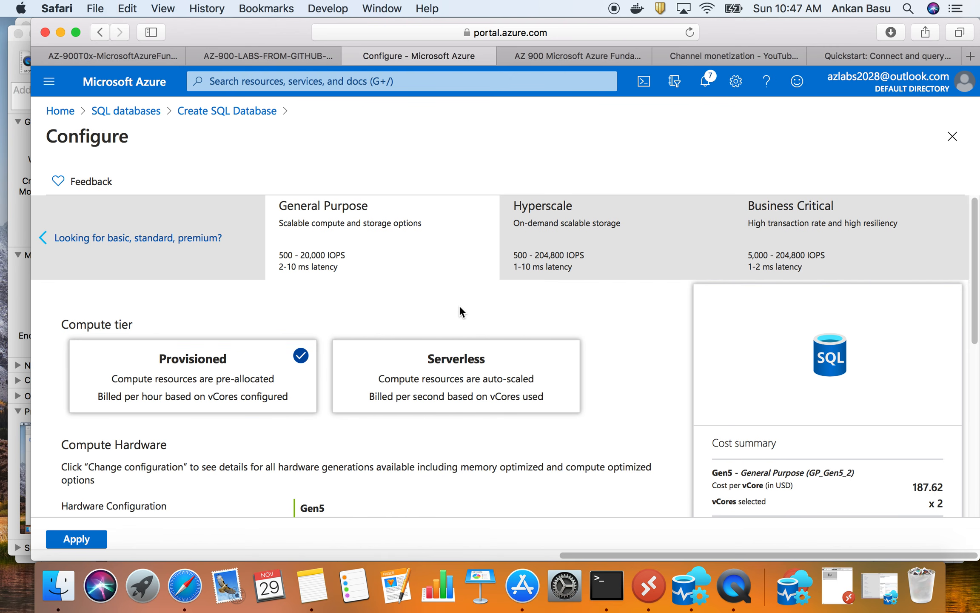
{"action": "left_click", "coordinate": [593, 260]}
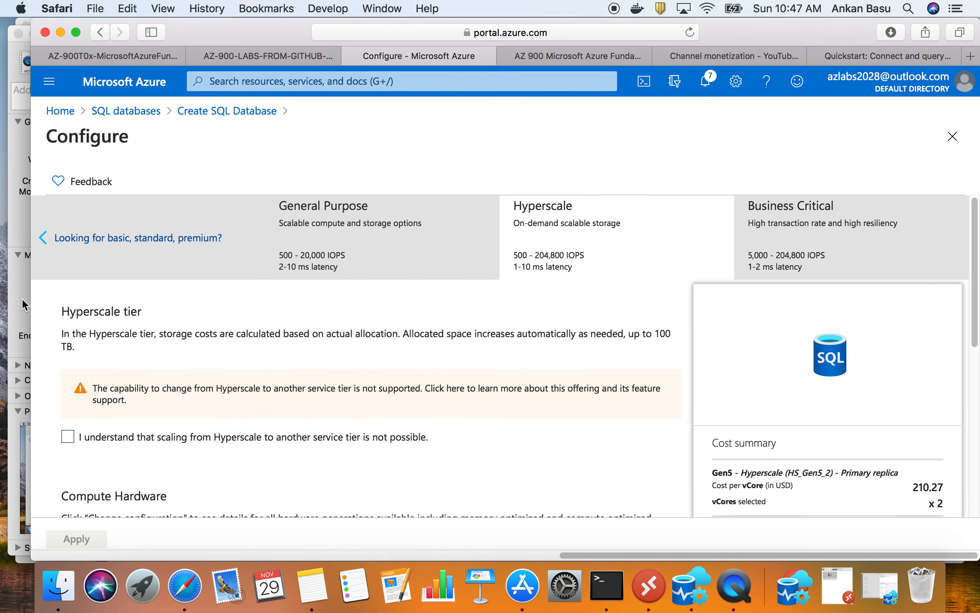
{"action": "left_click_drag", "start_coordinate": [160, 333], "coordinate": [398, 330]}
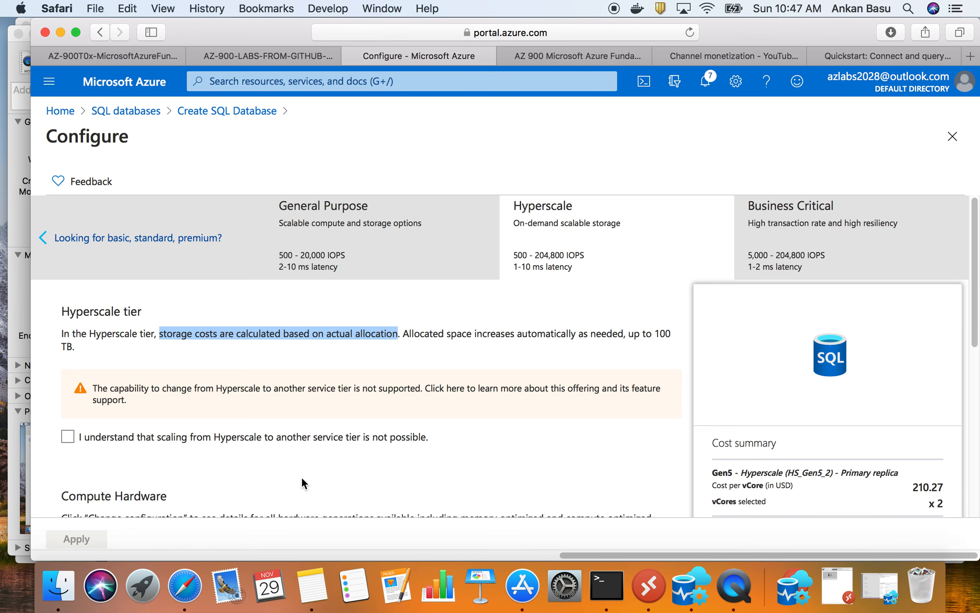
{"action": "scroll", "coordinate": [301, 472], "scroll_direction": "down", "scroll_amount": 2}
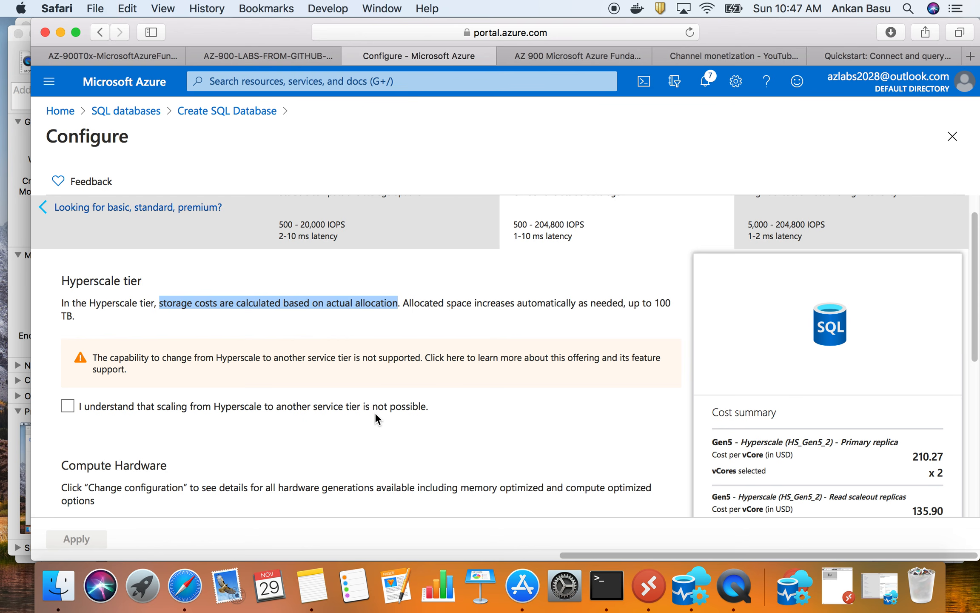
{"action": "scroll", "coordinate": [403, 413], "scroll_direction": "down", "scroll_amount": 6}
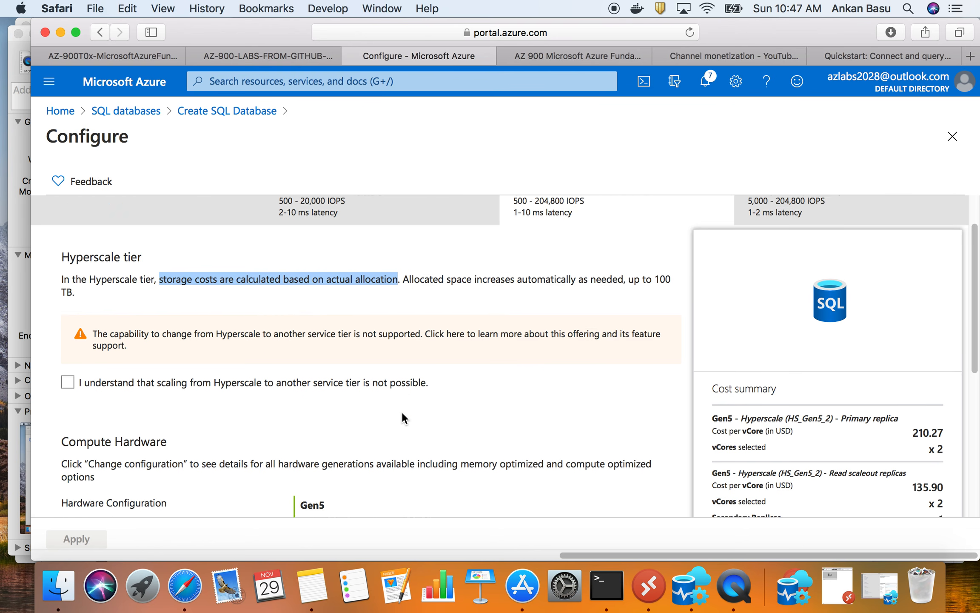
{"action": "scroll", "coordinate": [404, 422], "scroll_direction": "down", "scroll_amount": 2}
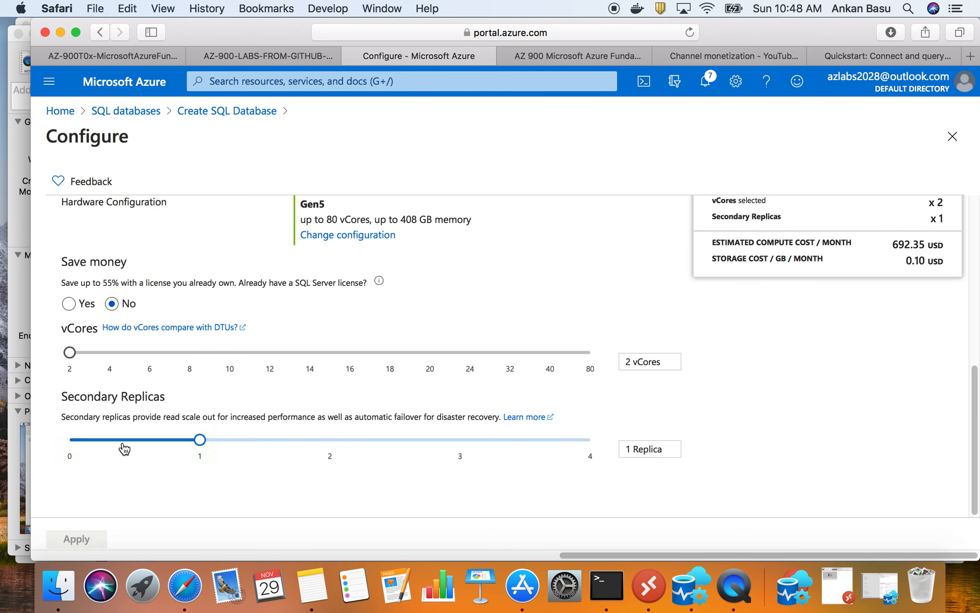
{"action": "left_click_drag", "start_coordinate": [222, 410], "coordinate": [503, 419]}
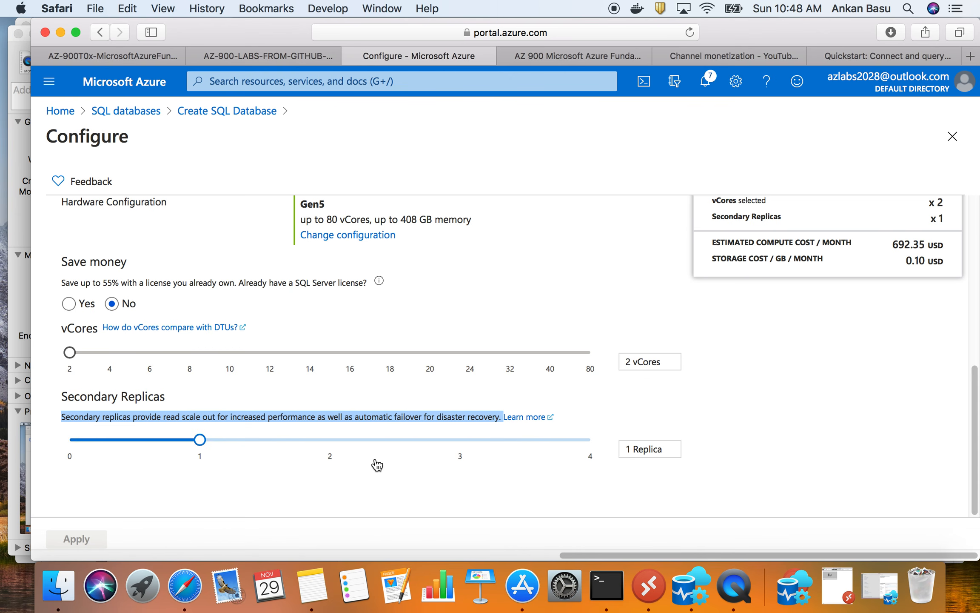
{"action": "scroll", "coordinate": [319, 446], "scroll_direction": "up", "scroll_amount": 10}
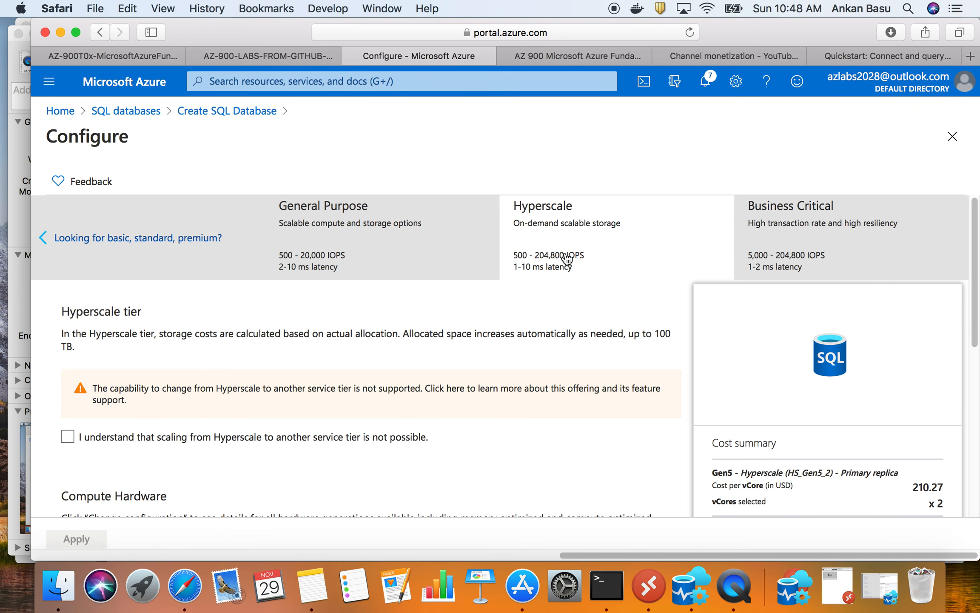
{"action": "scroll", "coordinate": [566, 257], "scroll_direction": "down", "scroll_amount": 10}
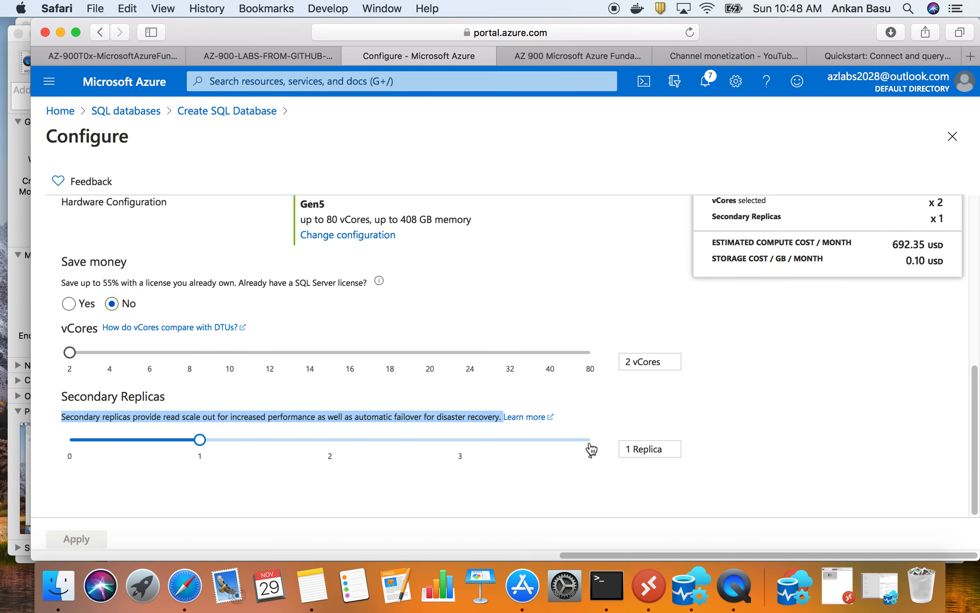
{"action": "scroll", "coordinate": [505, 431], "scroll_direction": "up", "scroll_amount": 8}
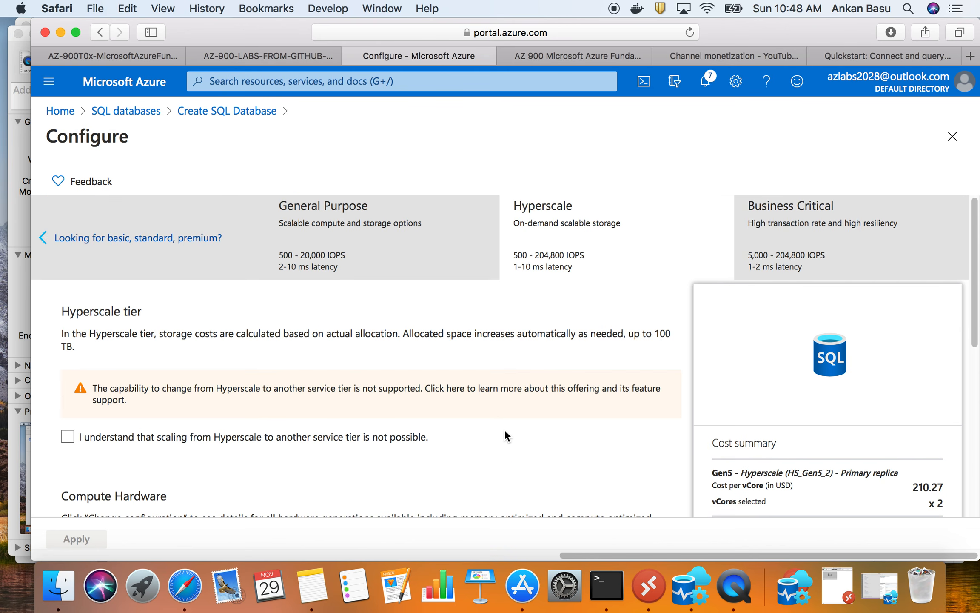
Switch to the Business Critical tier and examine its hardware, vCores, data max size, read scale-out and zone redundancy options.
{"action": "left_click", "coordinate": [800, 237]}
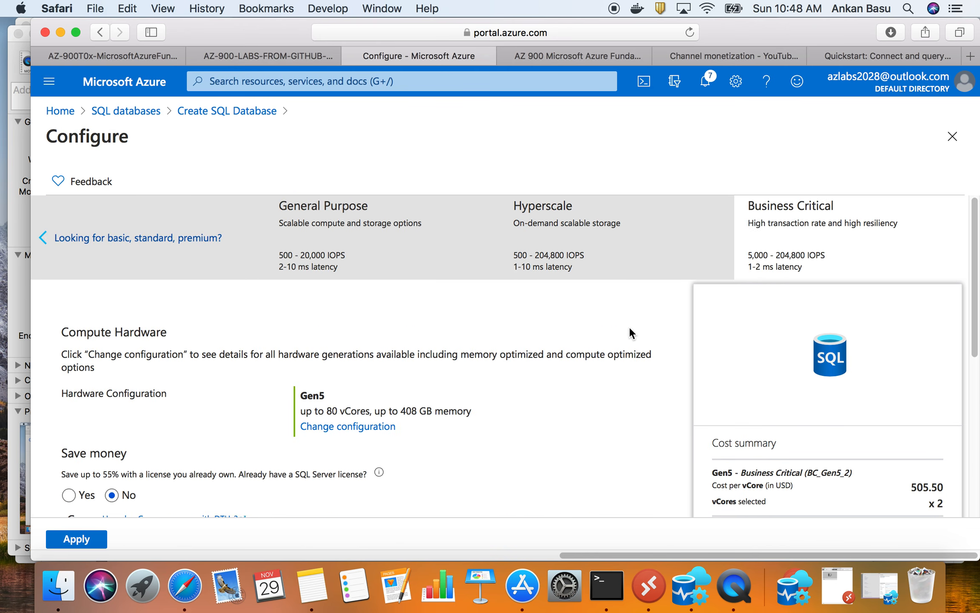
{"action": "scroll", "coordinate": [630, 332], "scroll_direction": "down", "scroll_amount": 5}
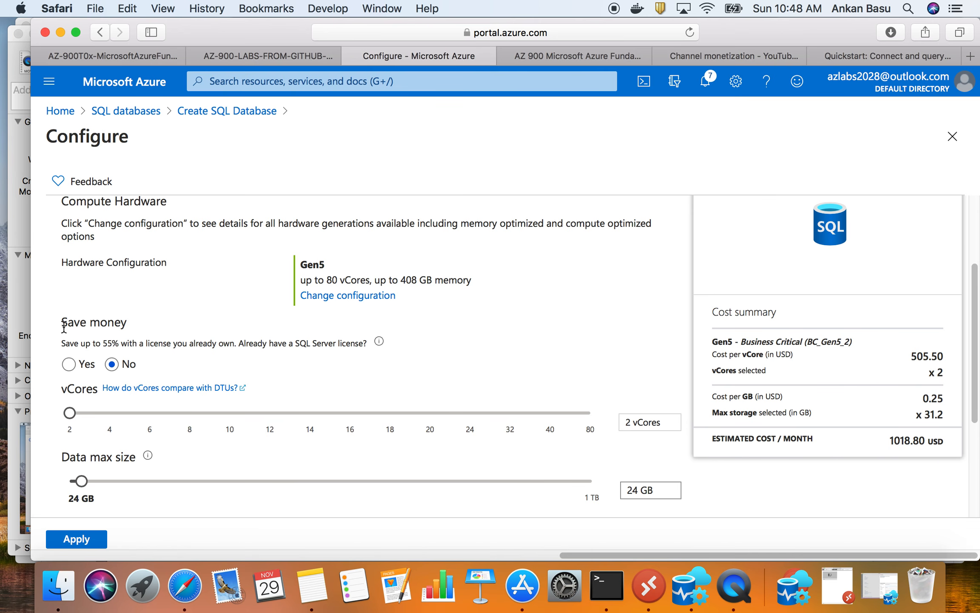
{"action": "scroll", "coordinate": [133, 377], "scroll_direction": "down", "scroll_amount": 1}
{"action": "scroll", "coordinate": [49, 404], "scroll_direction": "down", "scroll_amount": 1}
{"action": "scroll", "coordinate": [140, 432], "scroll_direction": "down", "scroll_amount": 5}
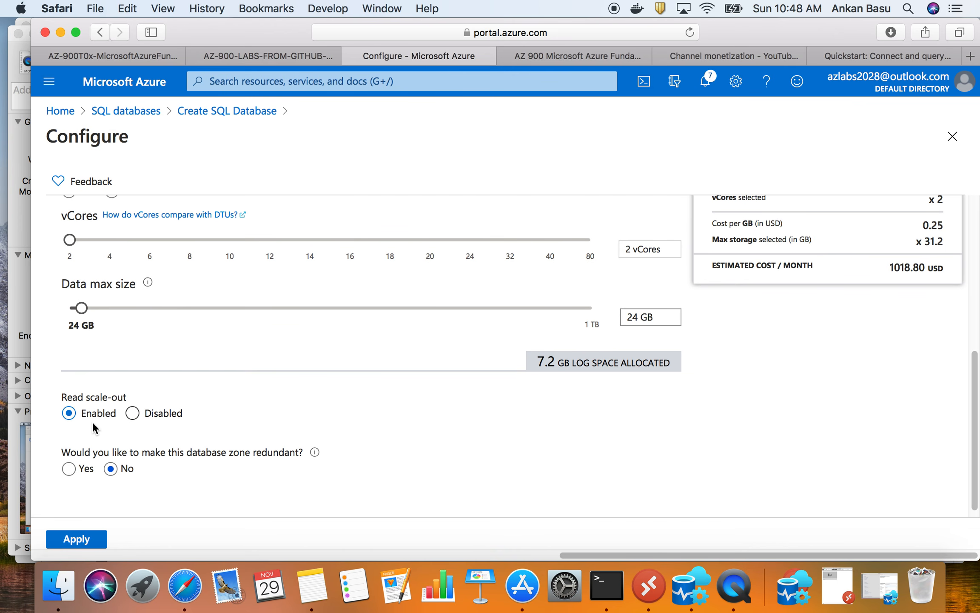
{"action": "scroll", "coordinate": [277, 460], "scroll_direction": "down", "scroll_amount": 1}
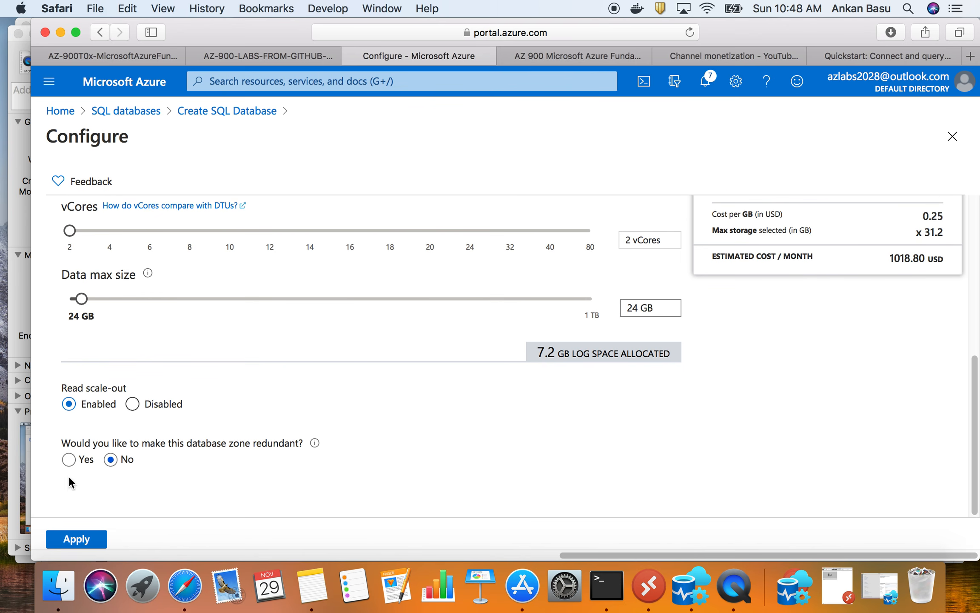
Switch back to the General Purpose tier and review its provisioned and serverless compute, hardware, vCores, data max size and cost summary.
{"action": "scroll", "coordinate": [397, 461], "scroll_direction": "up", "scroll_amount": 10}
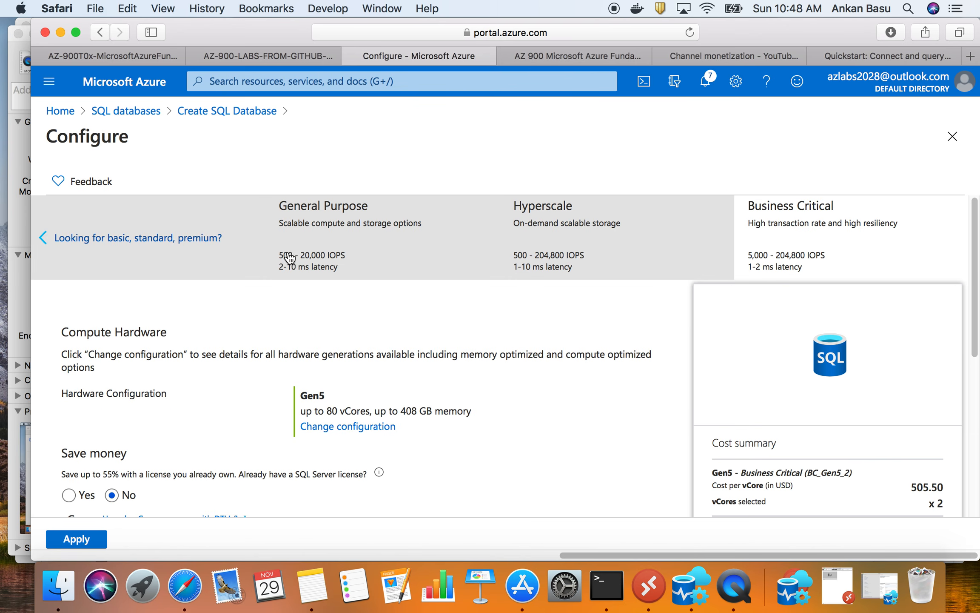
{"action": "left_click", "coordinate": [376, 229]}
{"action": "scroll", "coordinate": [200, 342], "scroll_direction": "down", "scroll_amount": 6}
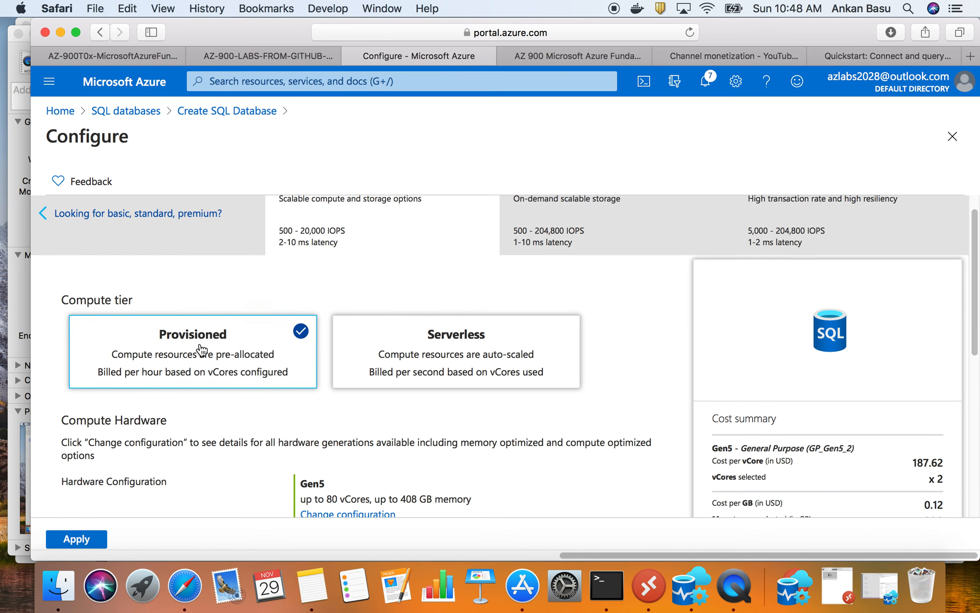
{"action": "scroll", "coordinate": [185, 359], "scroll_direction": "up", "scroll_amount": 6}
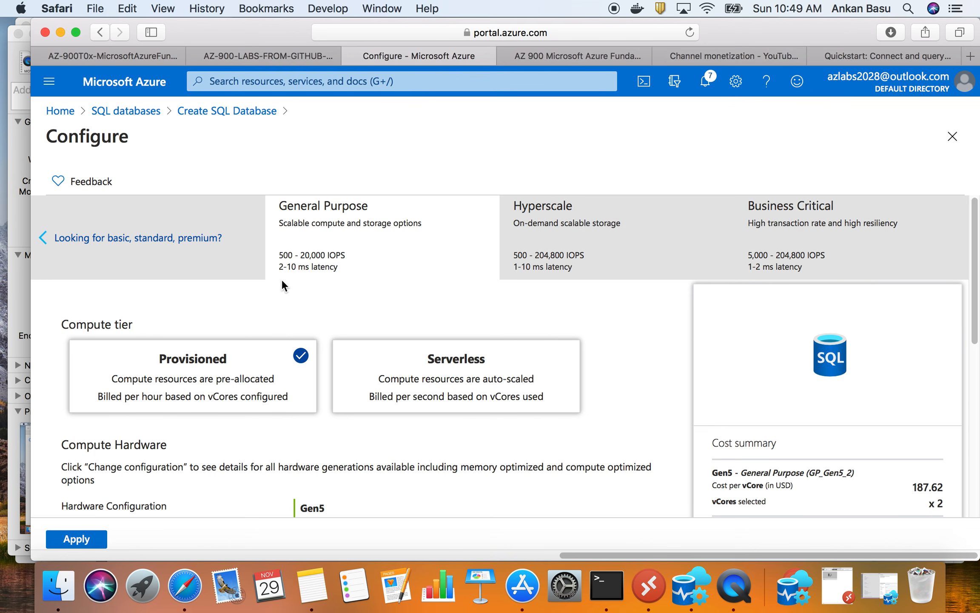
{"action": "scroll", "coordinate": [684, 268], "scroll_direction": "down", "scroll_amount": 1}
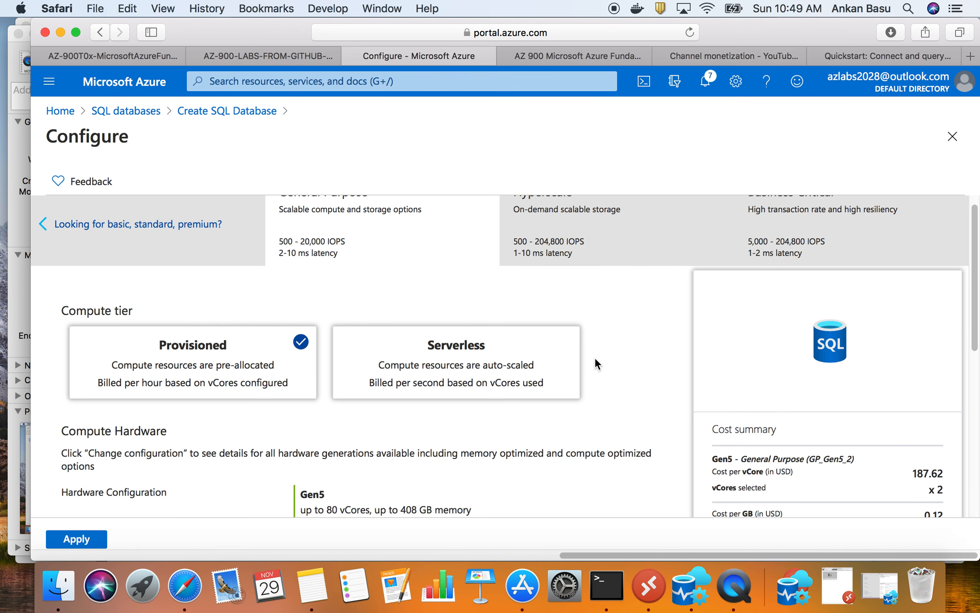
{"action": "scroll", "coordinate": [595, 361], "scroll_direction": "down", "scroll_amount": 10}
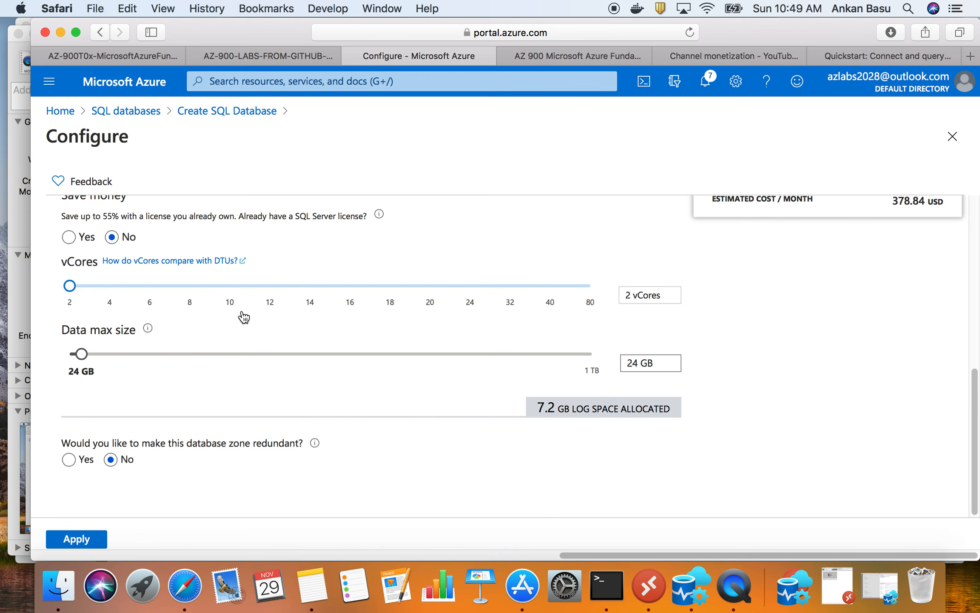
{"action": "scroll", "coordinate": [242, 318], "scroll_direction": "up", "scroll_amount": 10}
{"action": "scroll", "coordinate": [255, 340], "scroll_direction": "down", "scroll_amount": 2}
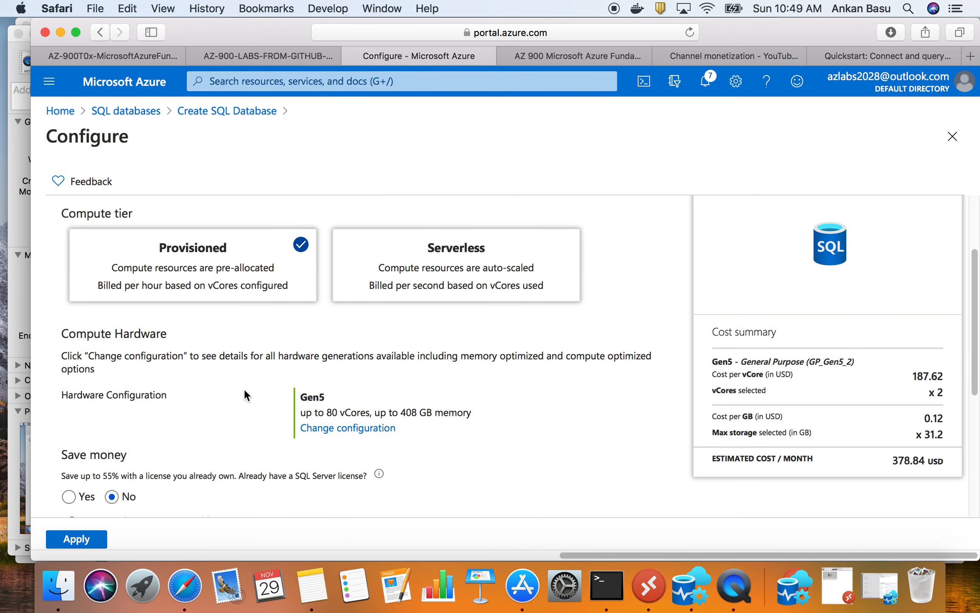
{"action": "scroll", "coordinate": [601, 385], "scroll_direction": "down", "scroll_amount": 1}
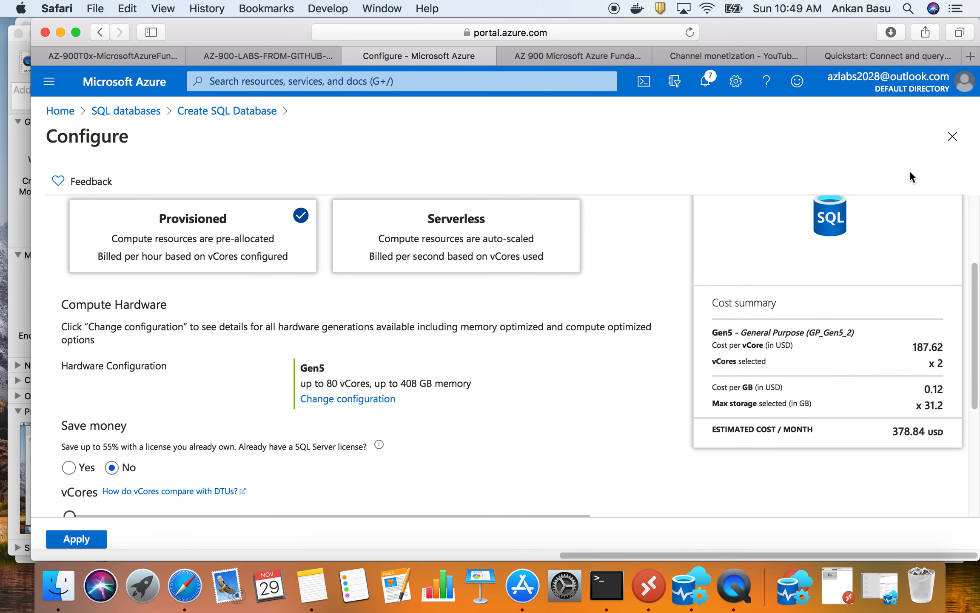
Leave the compute and storage configuration, discarding its unsaved edits, and proceed to the database's Networking settings.
{"action": "left_click", "coordinate": [952, 137]}
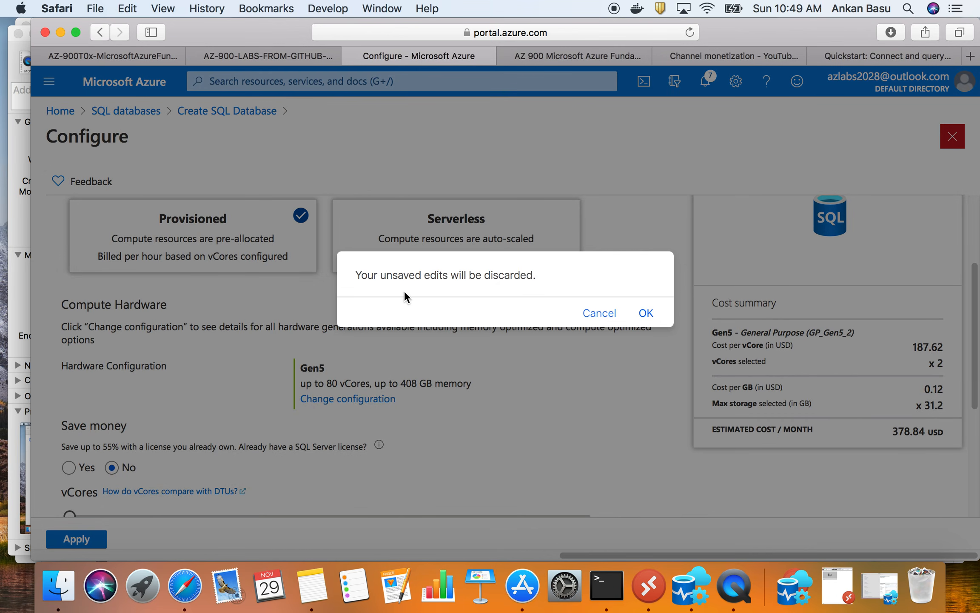
{"action": "left_click", "coordinate": [646, 313]}
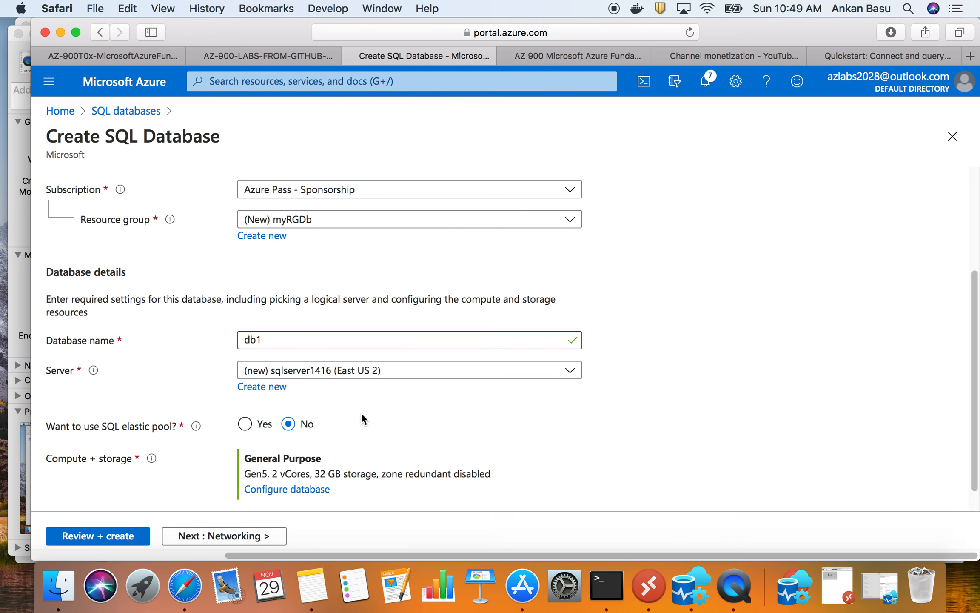
{"action": "left_click", "coordinate": [261, 537]}
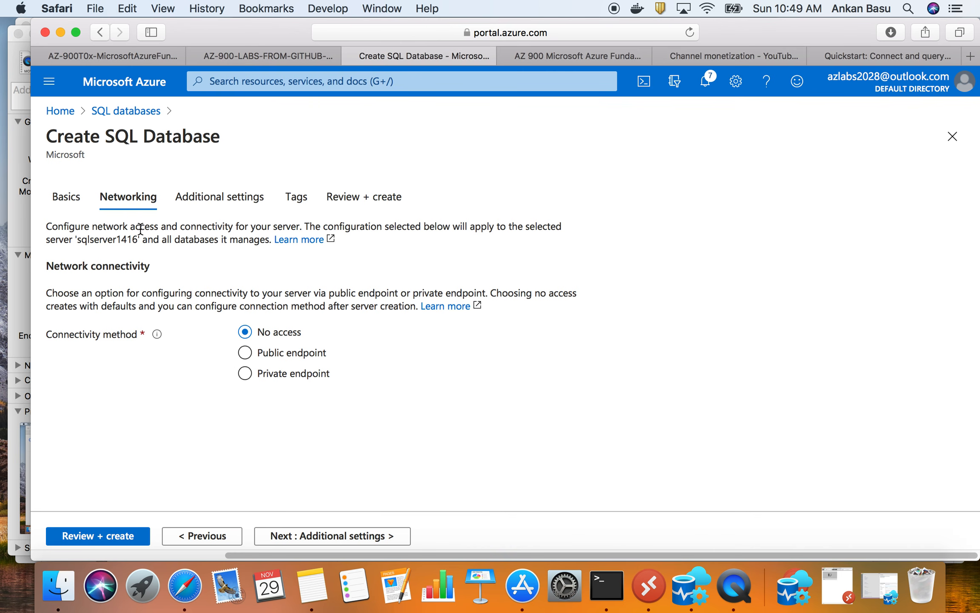
{"action": "left_click", "coordinate": [304, 225]}
{"action": "left_click_drag", "start_coordinate": [304, 225], "coordinate": [17, 234]}
{"action": "left_click_drag", "start_coordinate": [456, 553], "coordinate": [630, 537]}
{"action": "left_click", "coordinate": [450, 259]}
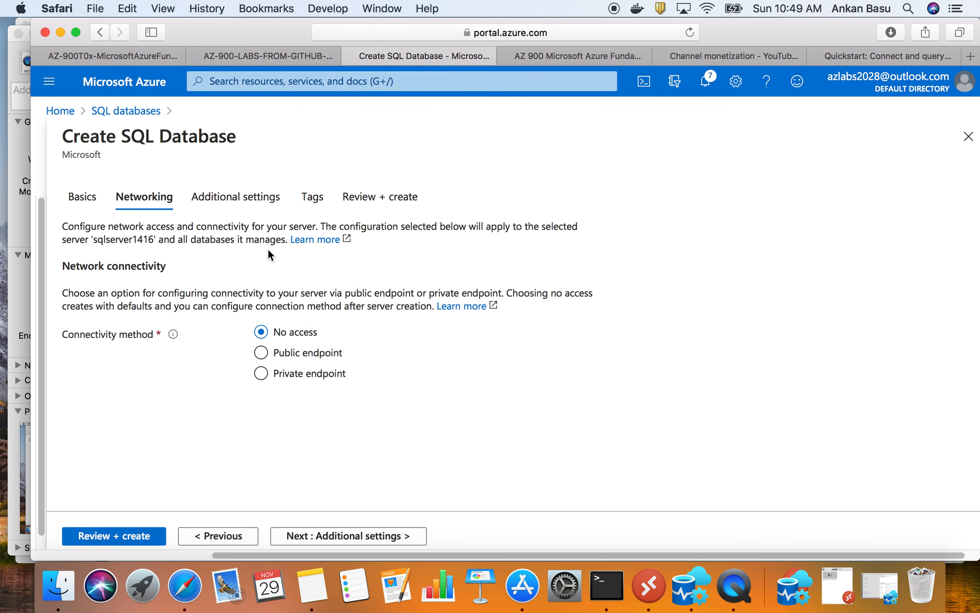
Following the walkthrough's networking table, set the connectivity method to Public endpoint and allow Azure services and resources to access the server.
{"action": "left_click", "coordinate": [139, 58]}
{"action": "left_click_drag", "start_coordinate": [146, 296], "coordinate": [582, 297]}
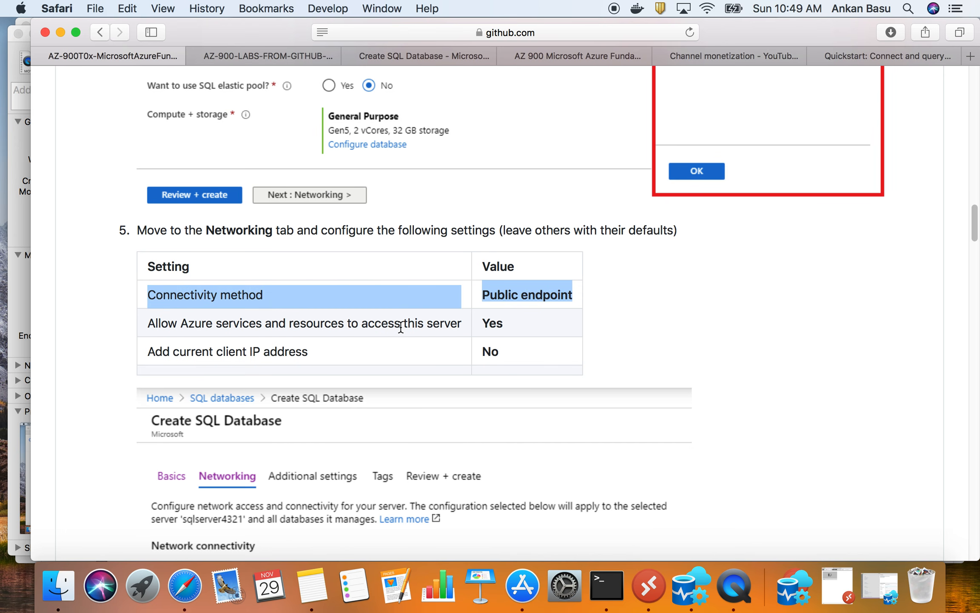
{"action": "double_click", "coordinate": [492, 324]}
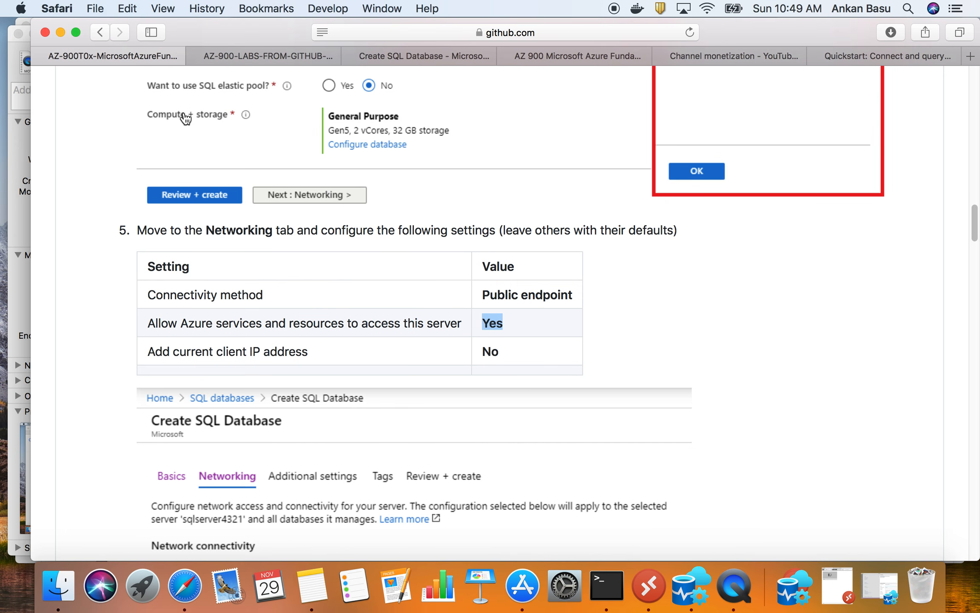
{"action": "left_click", "coordinate": [405, 55]}
{"action": "left_click", "coordinate": [299, 357]}
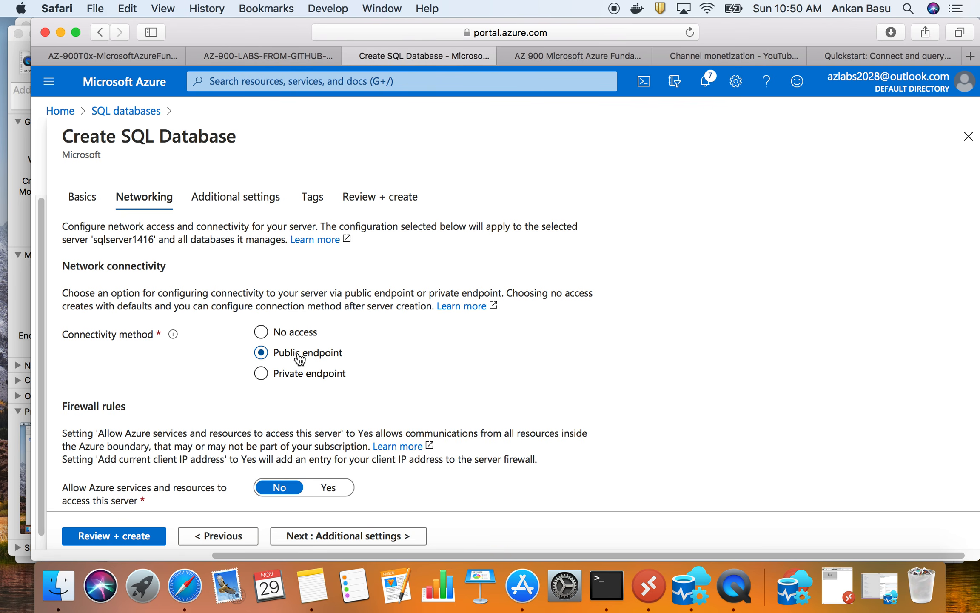
{"action": "scroll", "coordinate": [271, 377], "scroll_direction": "down", "scroll_amount": 2}
{"action": "left_click_drag", "start_coordinate": [64, 440], "coordinate": [154, 458]}
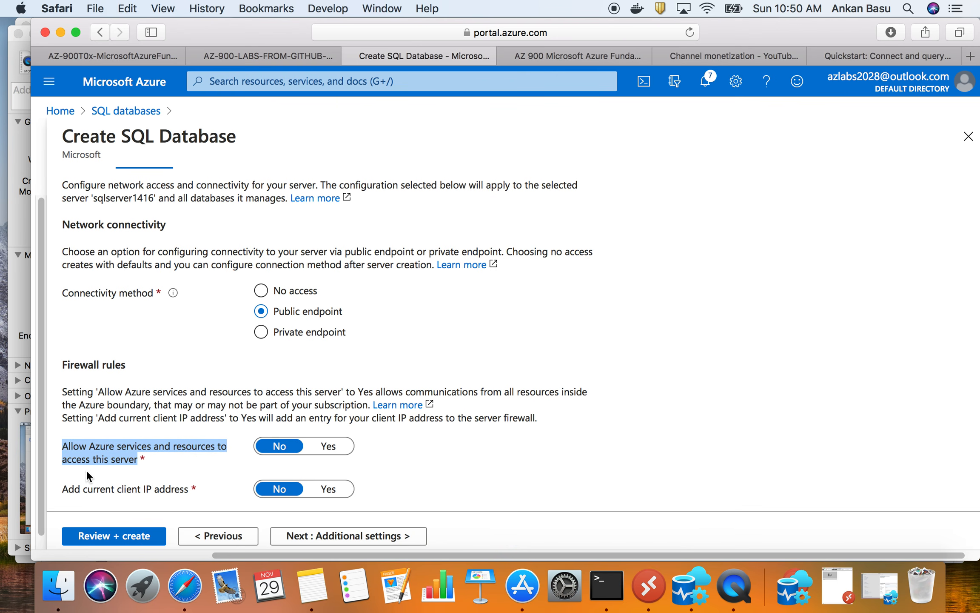
{"action": "left_click", "coordinate": [328, 447]}
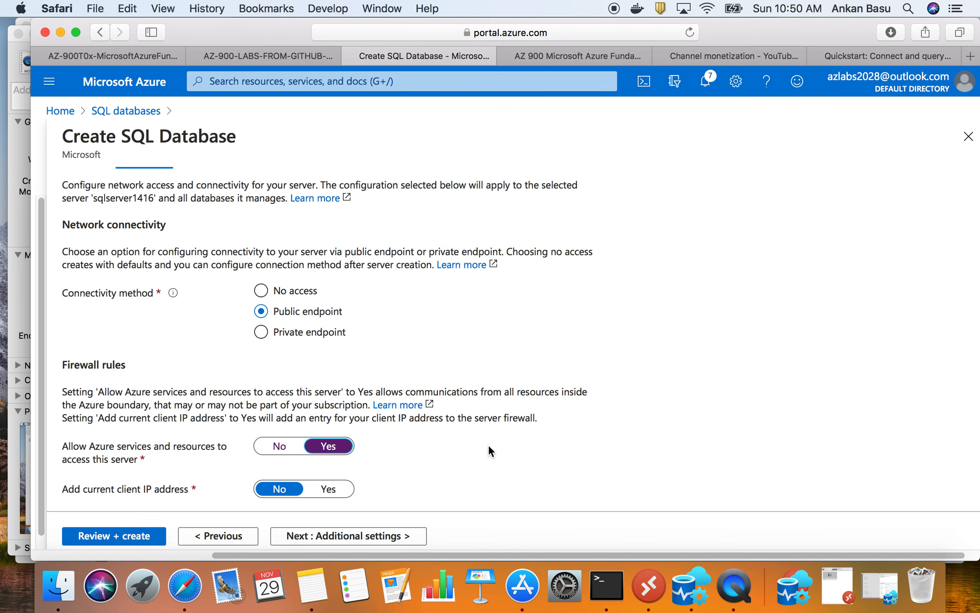
Compare the firewall rules with the walkthrough's networking example and set Add current client IP address to Yes.
{"action": "scroll", "coordinate": [486, 443], "scroll_direction": "down", "scroll_amount": 1}
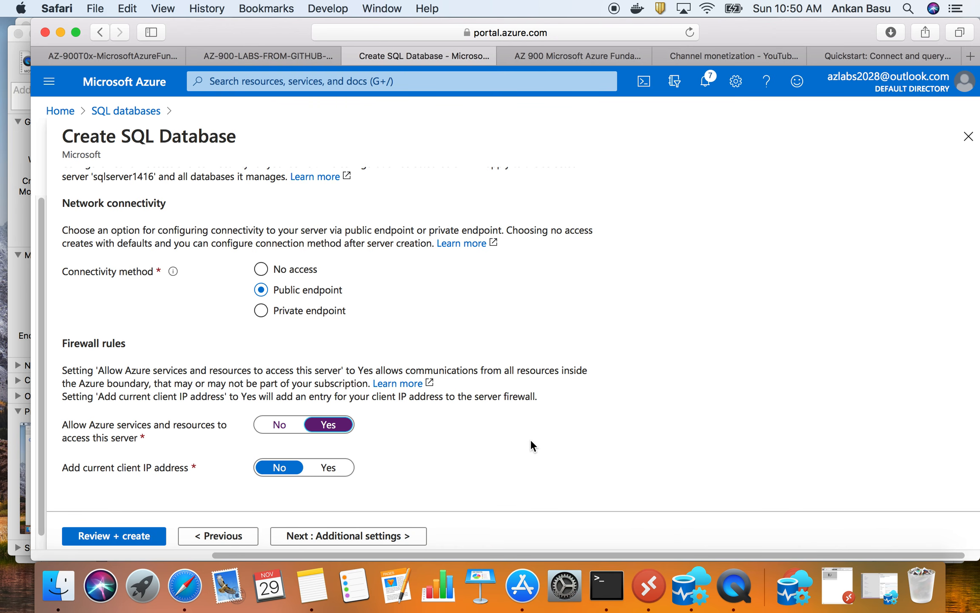
{"action": "left_click", "coordinate": [335, 472]}
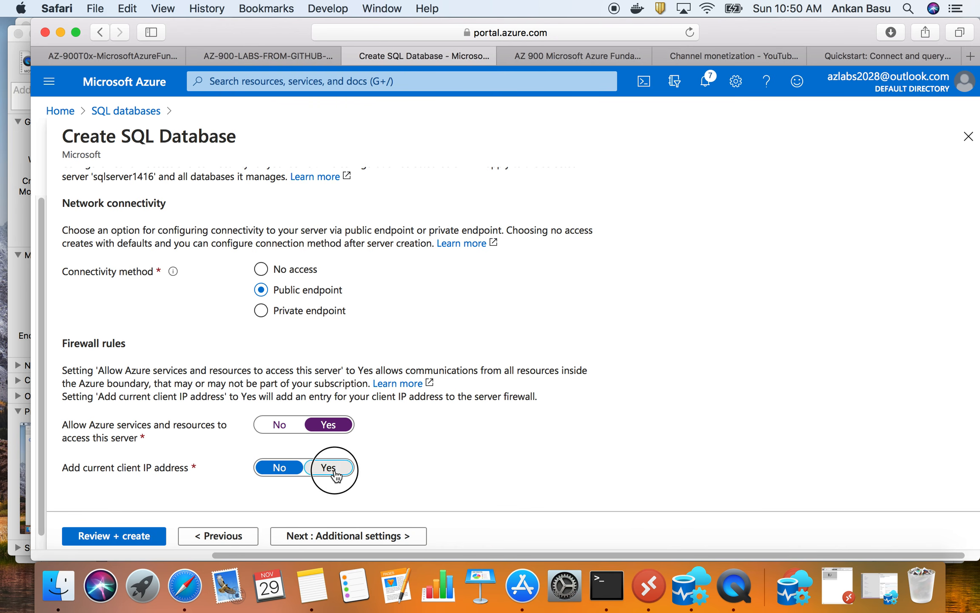
{"action": "left_click", "coordinate": [273, 468]}
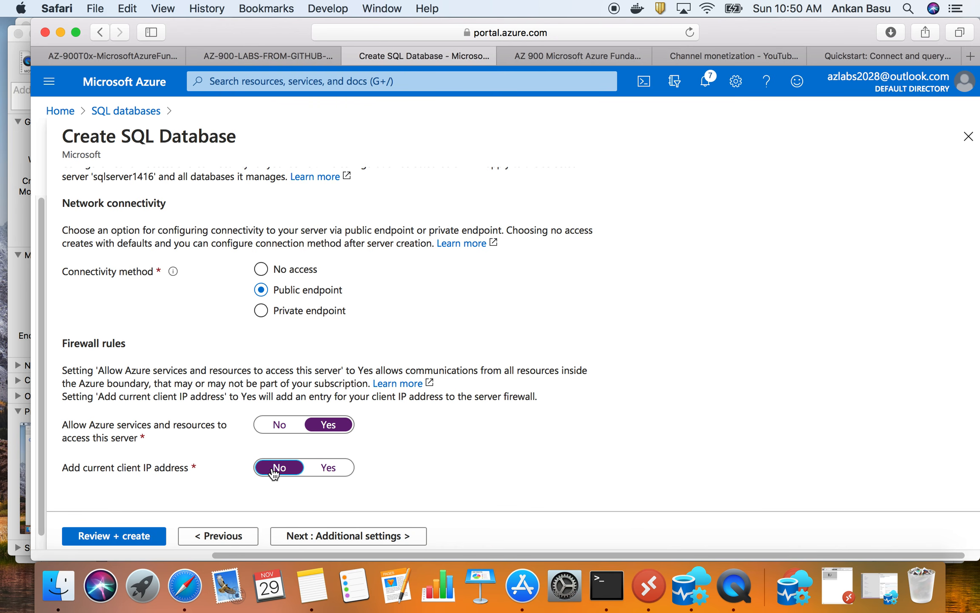
{"action": "left_click", "coordinate": [108, 57]}
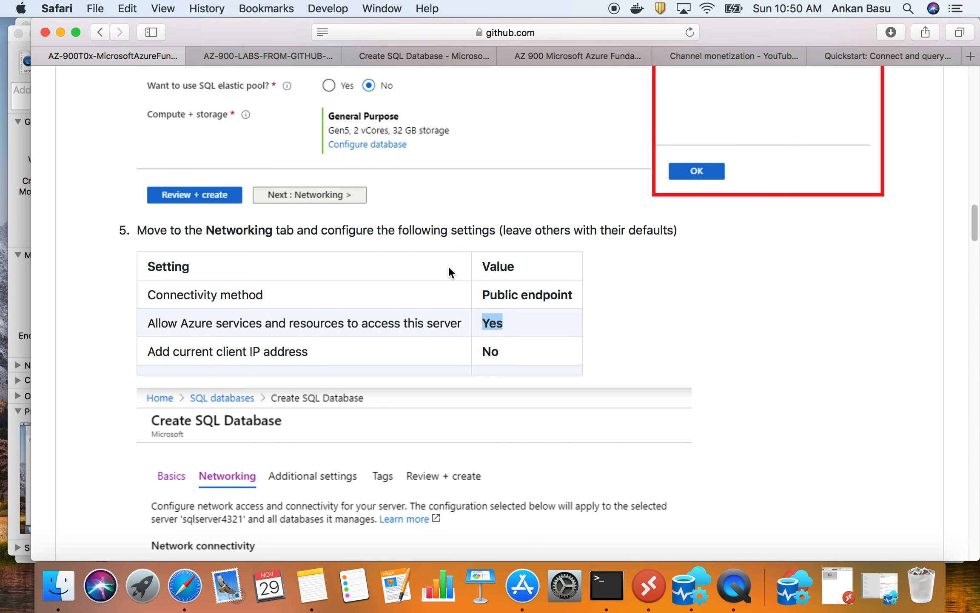
{"action": "scroll", "coordinate": [171, 348], "scroll_direction": "down", "scroll_amount": 2}
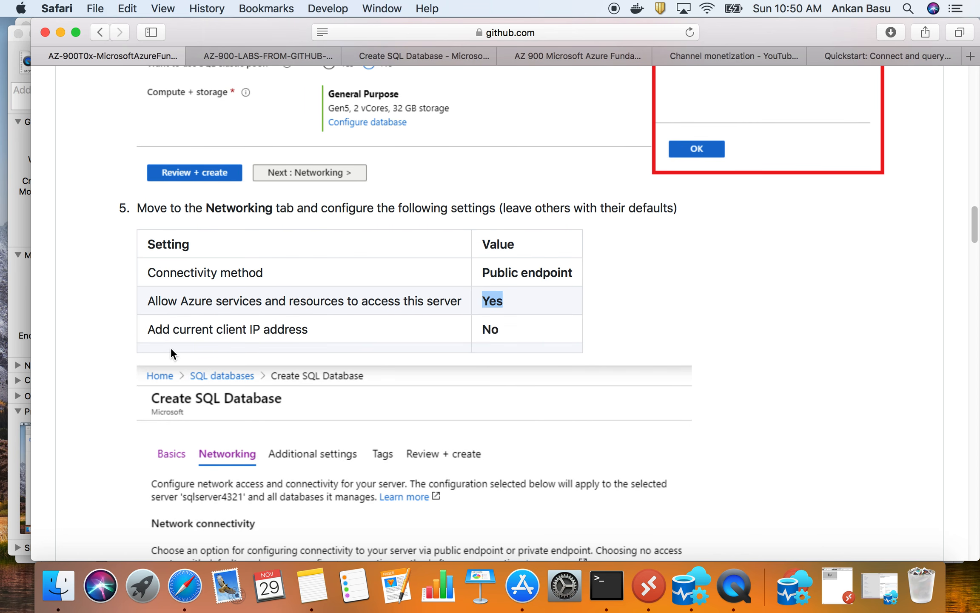
{"action": "scroll", "coordinate": [171, 347], "scroll_direction": "down", "scroll_amount": 4}
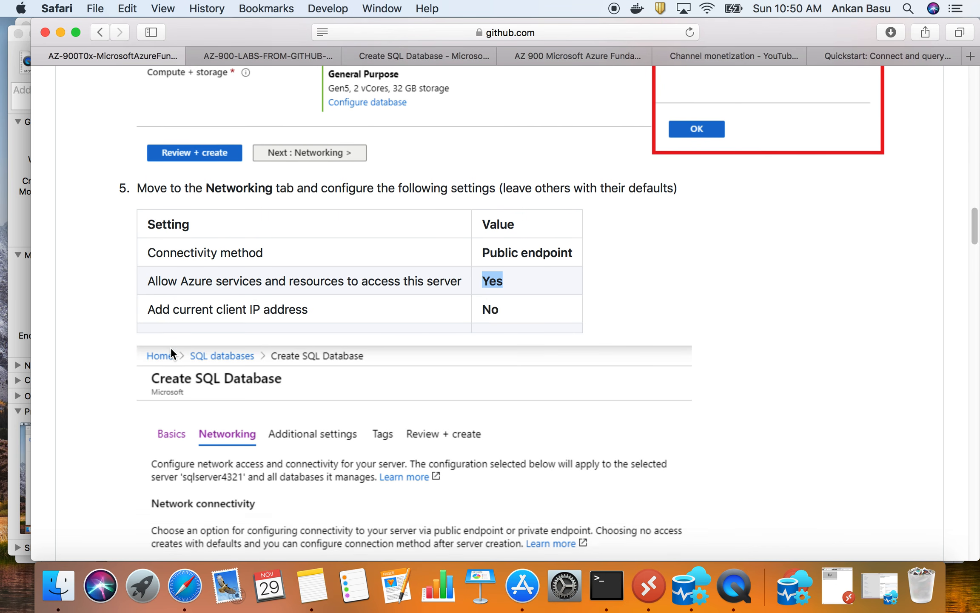
{"action": "scroll", "coordinate": [172, 353], "scroll_direction": "down", "scroll_amount": 20}
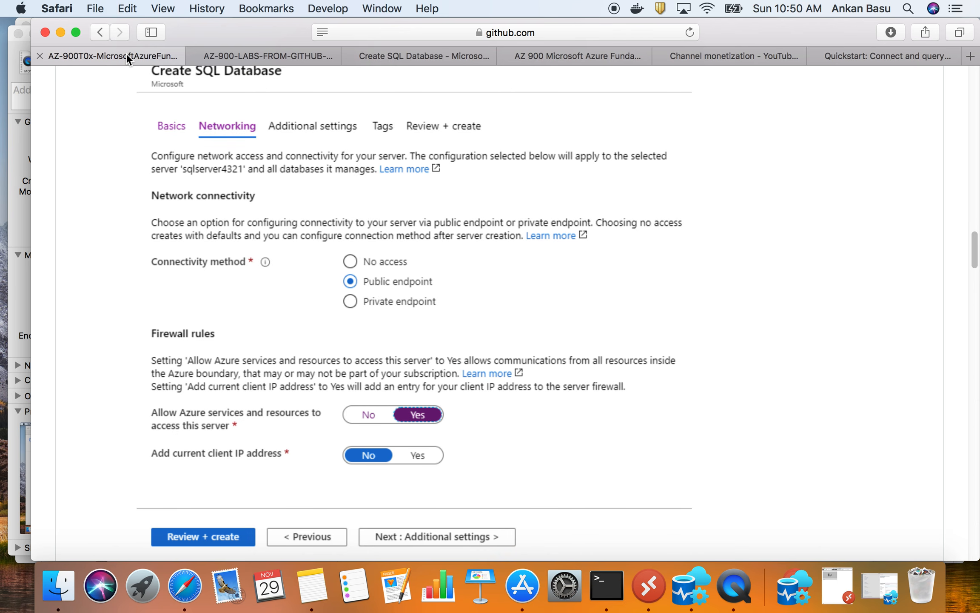
{"action": "left_click", "coordinate": [442, 55]}
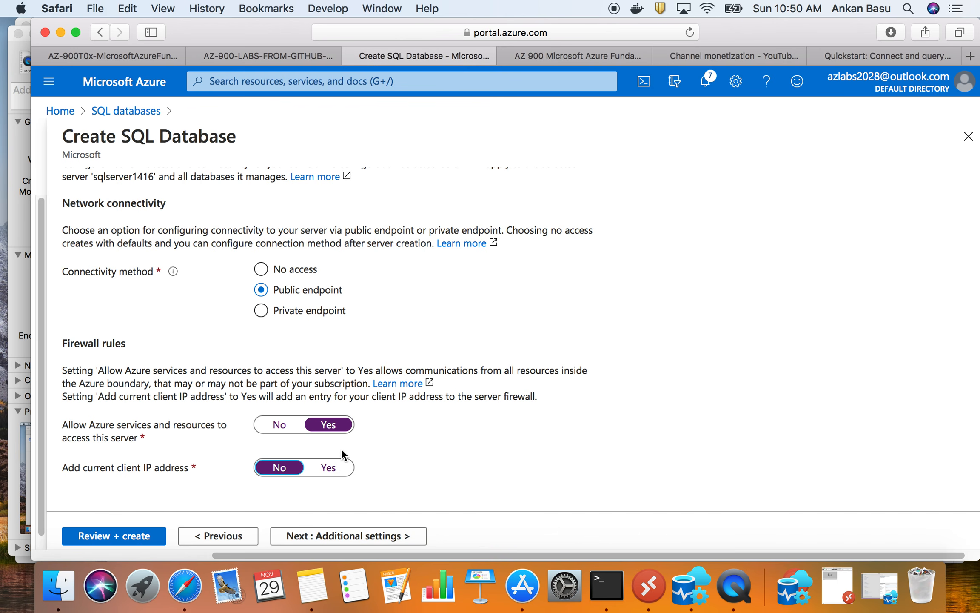
{"action": "left_click", "coordinate": [330, 467]}
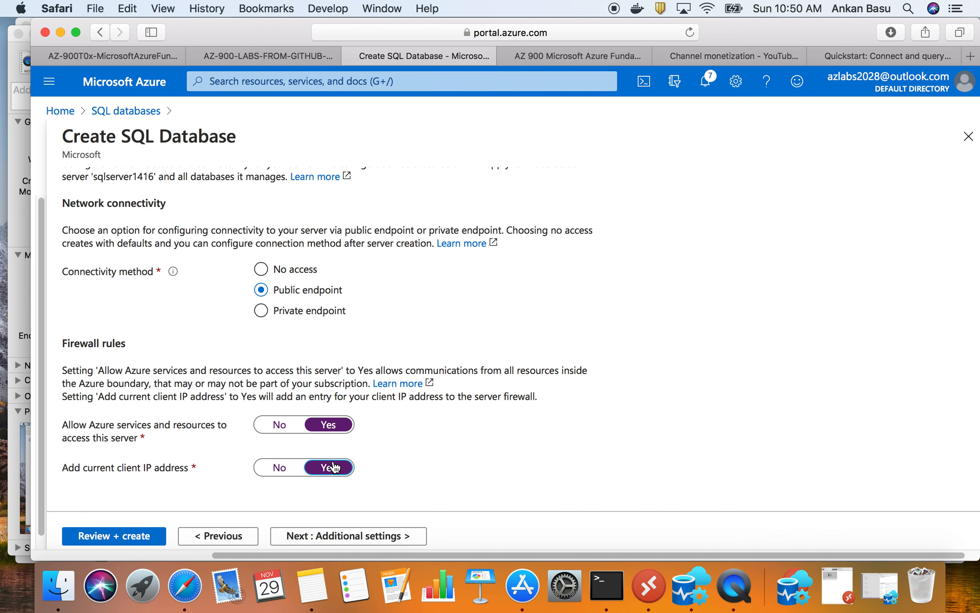
Switch to Azure Data Studio to view its SQL Server connection form, and close the window.
{"action": "left_click", "coordinate": [684, 591]}
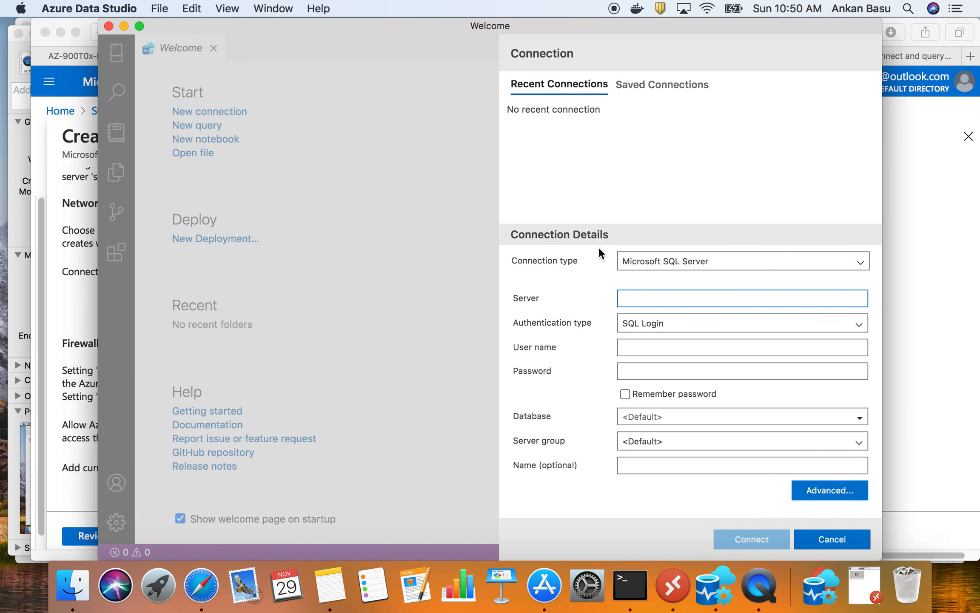
{"action": "left_click", "coordinate": [123, 26]}
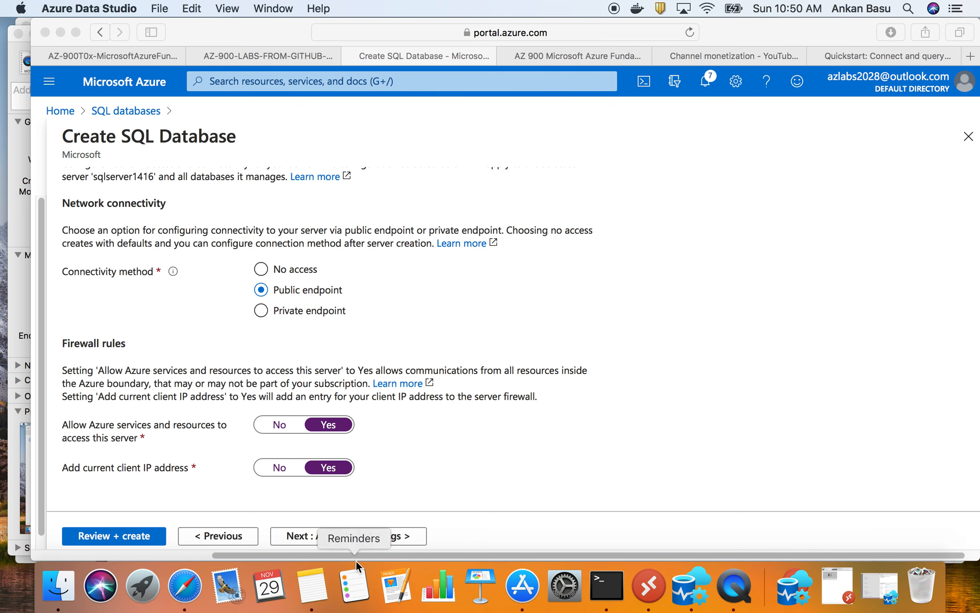
Proceed to the database's Additional settings and check the walkthrough's values for existing data, collation and advanced data security.
{"action": "left_click", "coordinate": [392, 537]}
{"action": "left_click", "coordinate": [391, 535]}
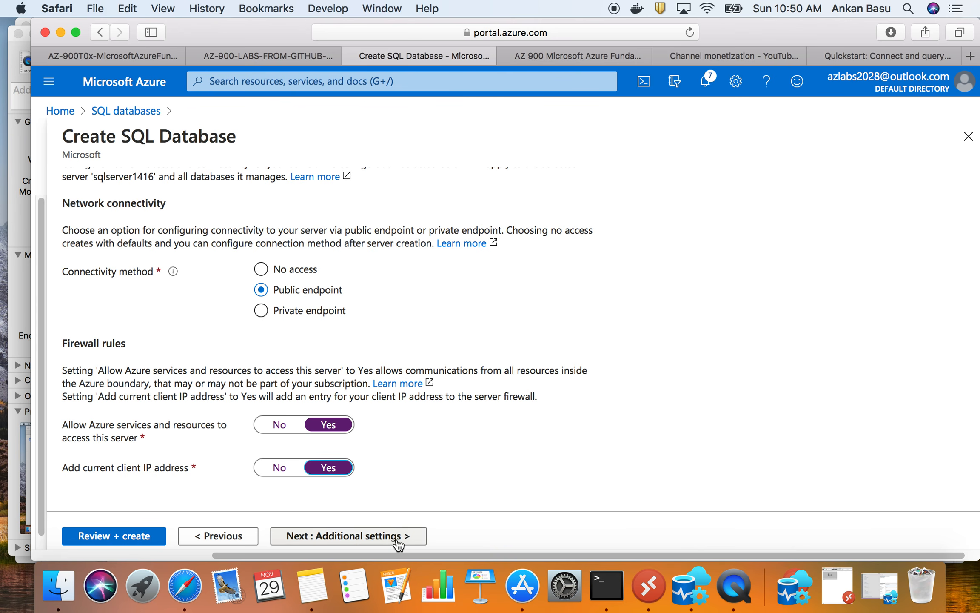
{"action": "left_click", "coordinate": [135, 64]}
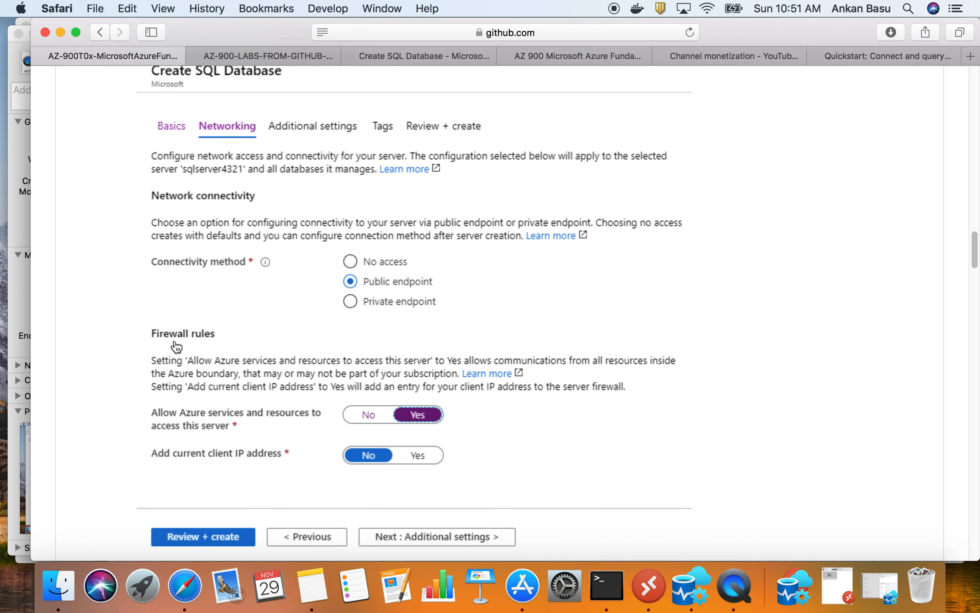
{"action": "scroll", "coordinate": [176, 347], "scroll_direction": "down", "scroll_amount": 8}
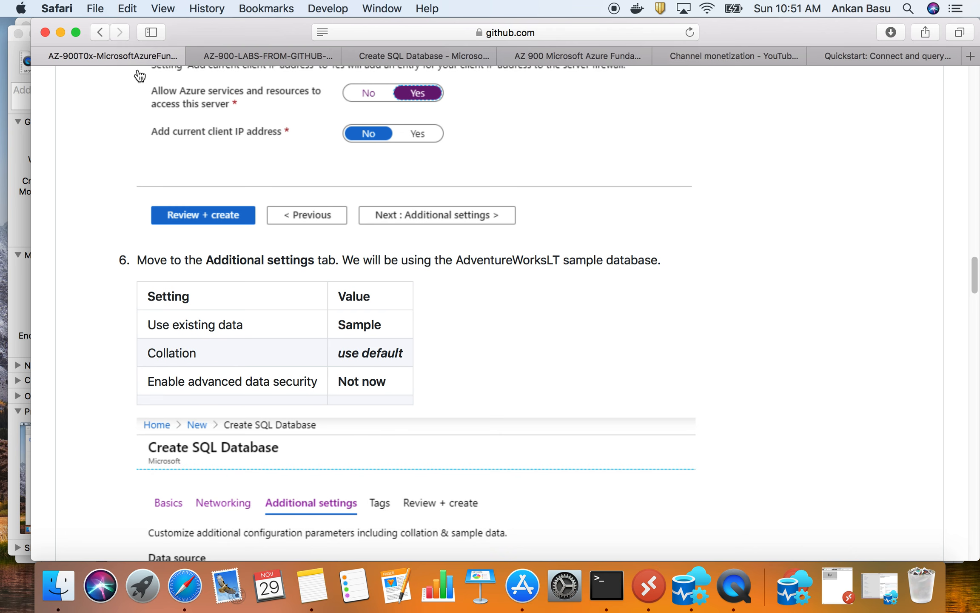
{"action": "left_click", "coordinate": [446, 57]}
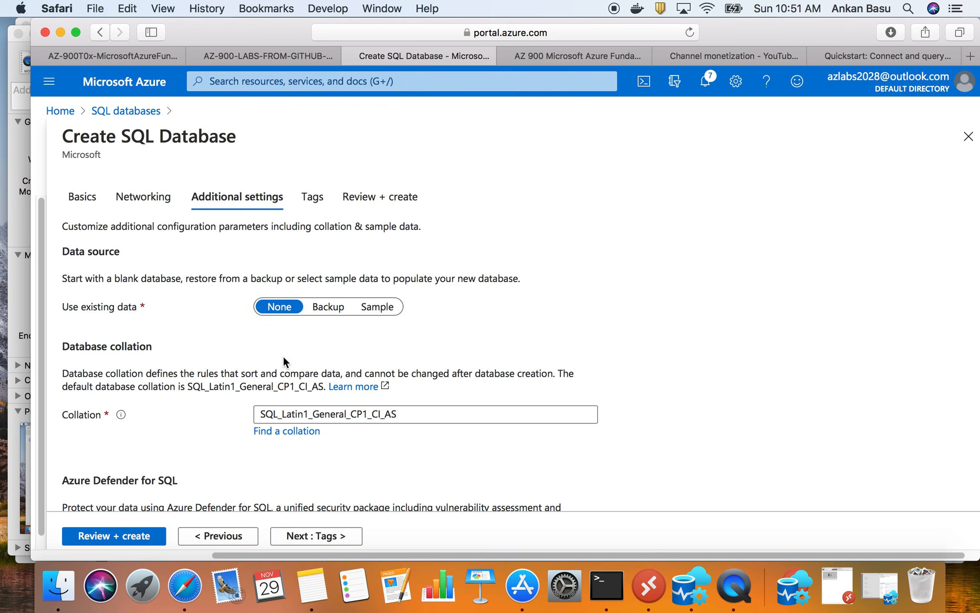
Look at the None and Backup data source options, and set Use existing data to Sample.
{"action": "left_click", "coordinate": [284, 312]}
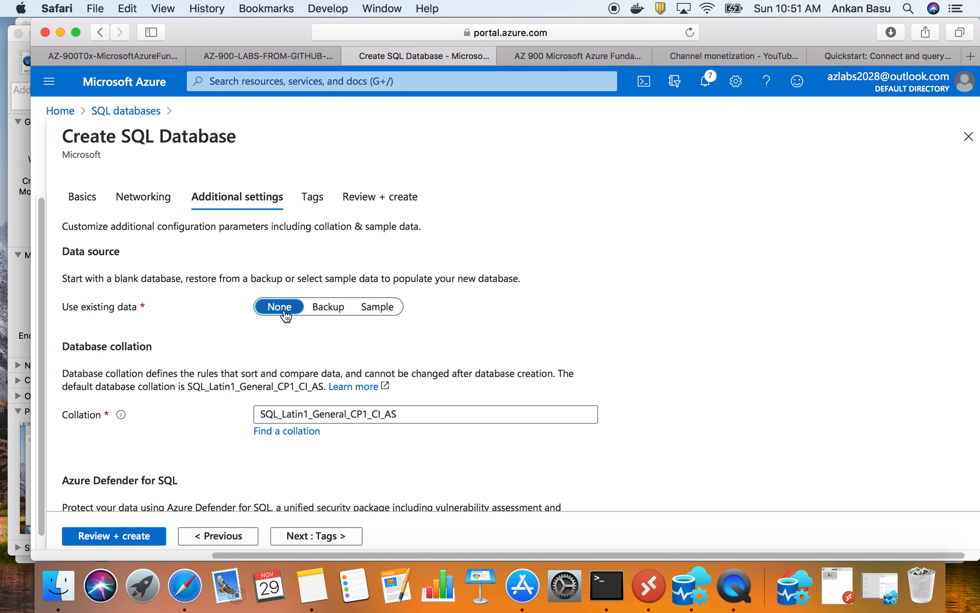
{"action": "left_click", "coordinate": [331, 313]}
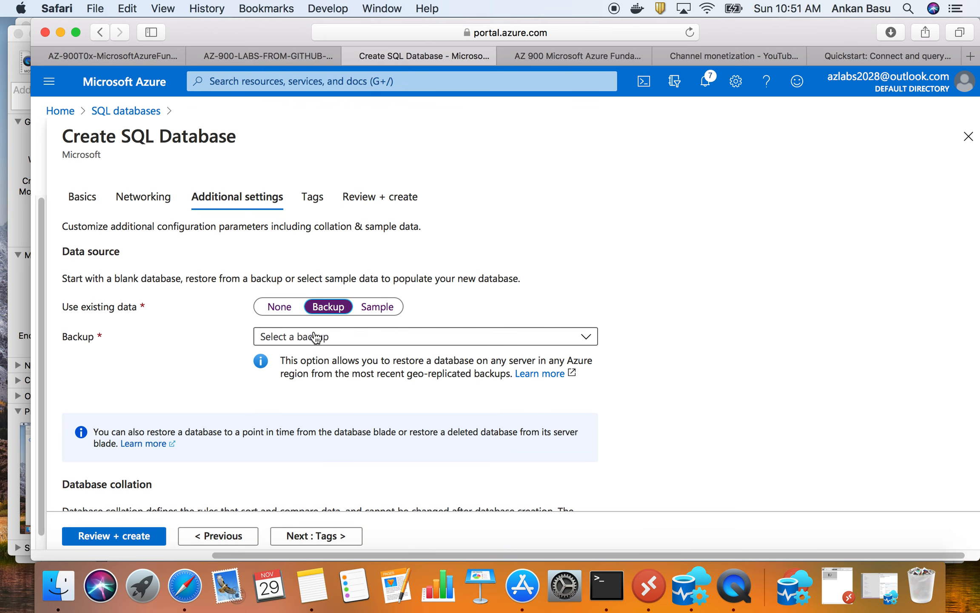
{"action": "left_click", "coordinate": [377, 308]}
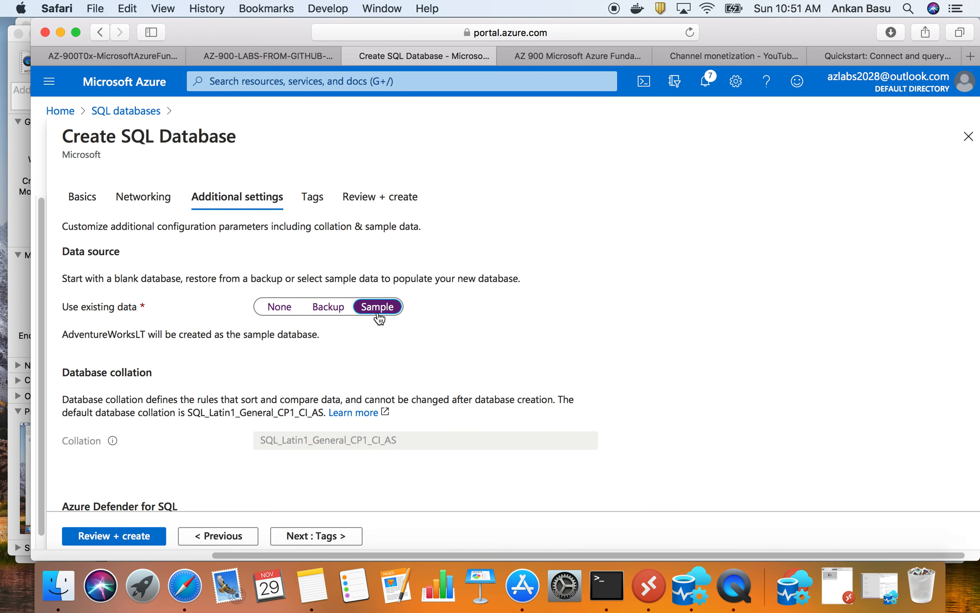
{"action": "scroll", "coordinate": [194, 313], "scroll_direction": "down", "scroll_amount": 3}
{"action": "scroll", "coordinate": [195, 316], "scroll_direction": "down", "scroll_amount": 5}
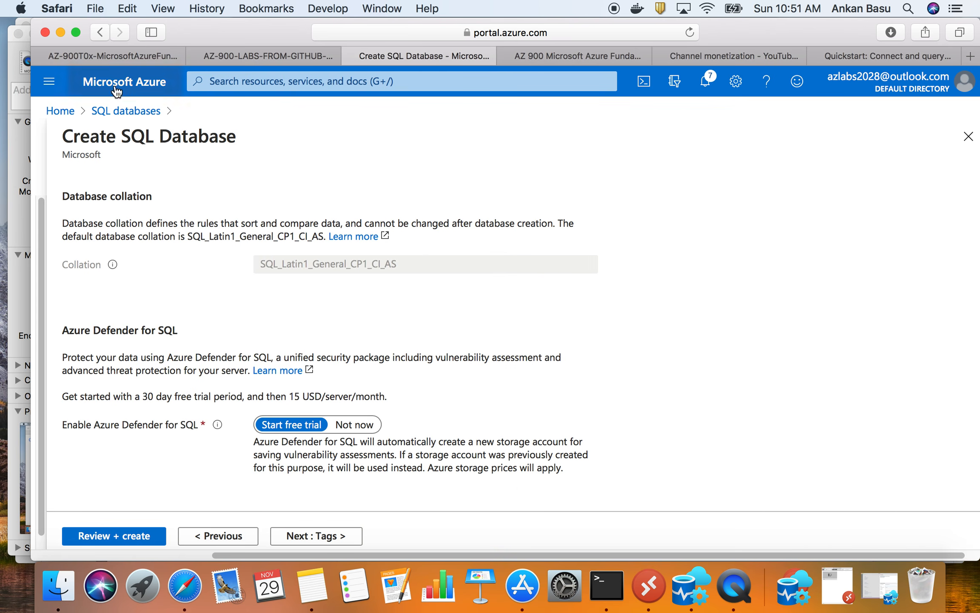
Compare the Azure Defender for SQL options with the walkthrough's advanced data security example and set Enable Azure Defender for SQL to Not now.
{"action": "left_click", "coordinate": [128, 56]}
{"action": "scroll", "coordinate": [241, 343], "scroll_direction": "down", "scroll_amount": 15}
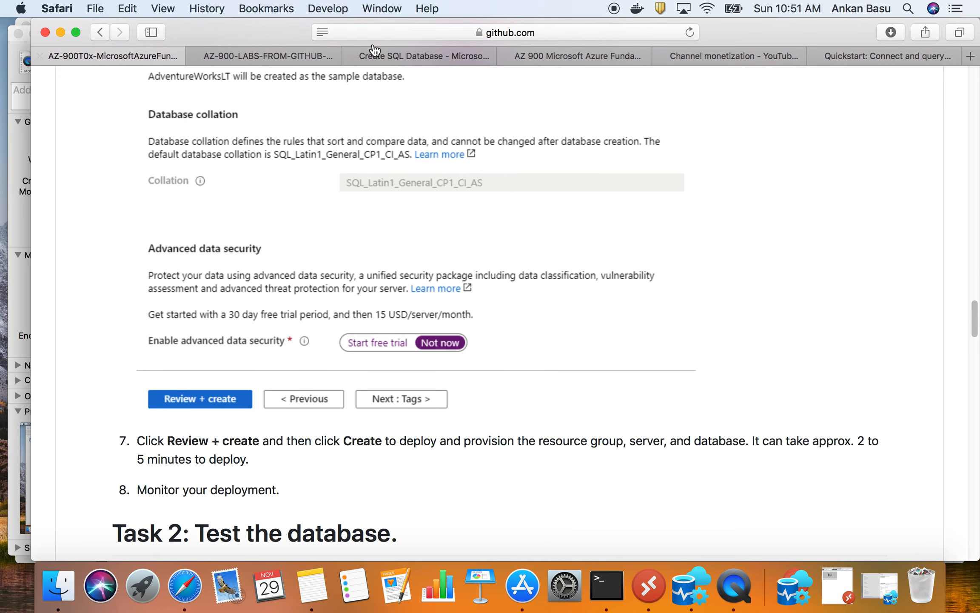
{"action": "left_click", "coordinate": [420, 54]}
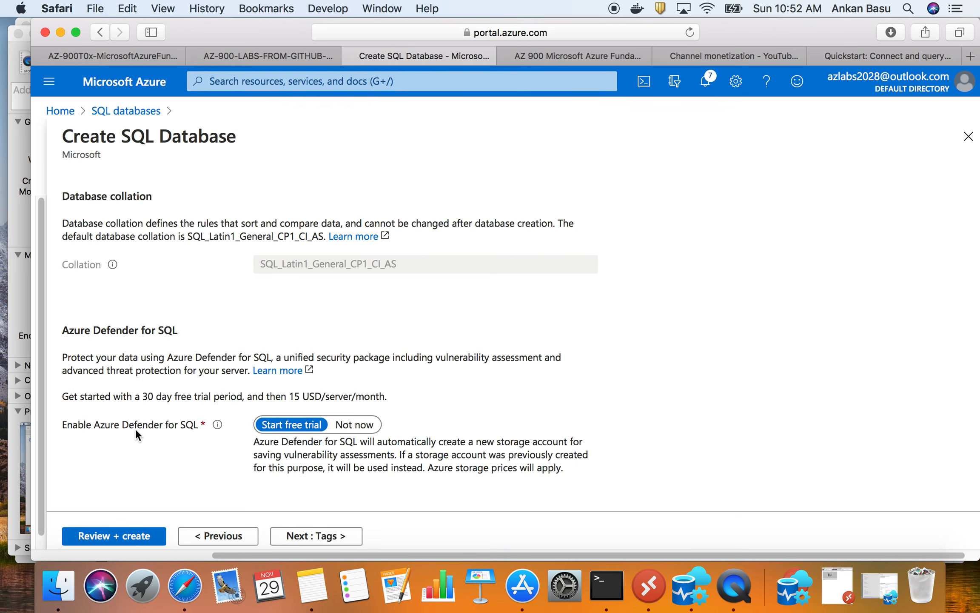
{"action": "left_click", "coordinate": [128, 53]}
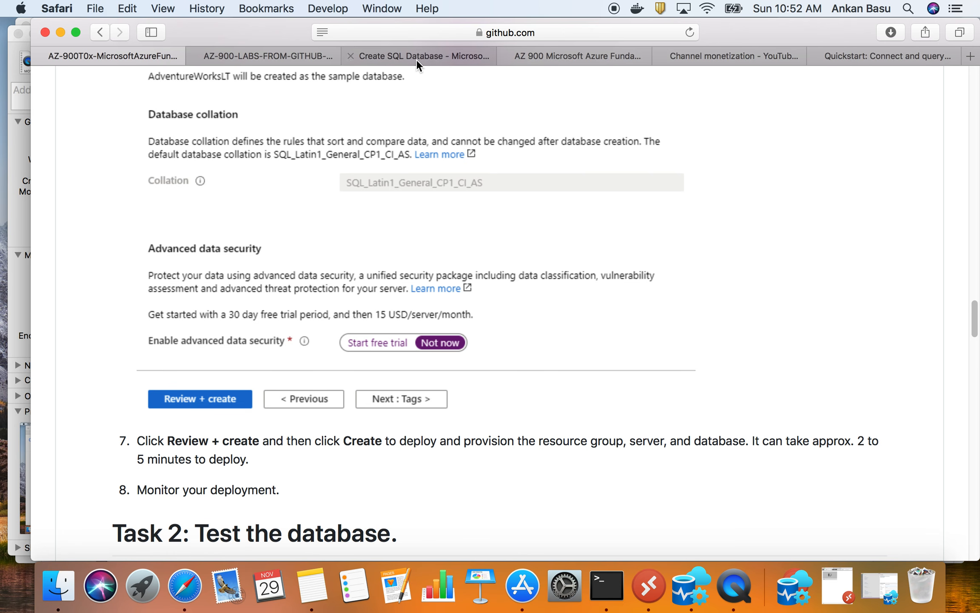
{"action": "left_click", "coordinate": [445, 60]}
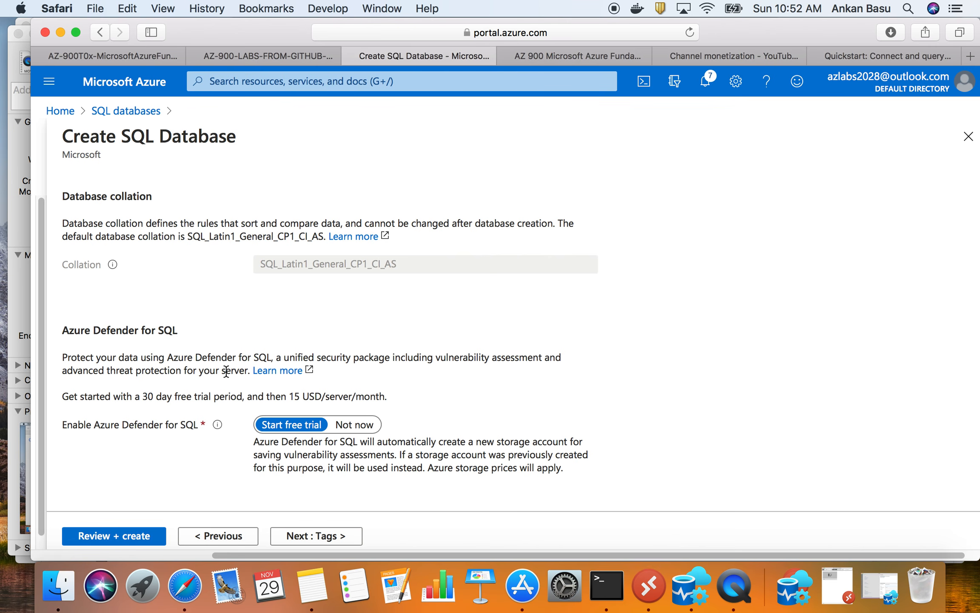
{"action": "left_click_drag", "start_coordinate": [320, 356], "coordinate": [538, 357]}
{"action": "left_click", "coordinate": [65, 371]}
{"action": "left_click_drag", "start_coordinate": [65, 371], "coordinate": [188, 369]}
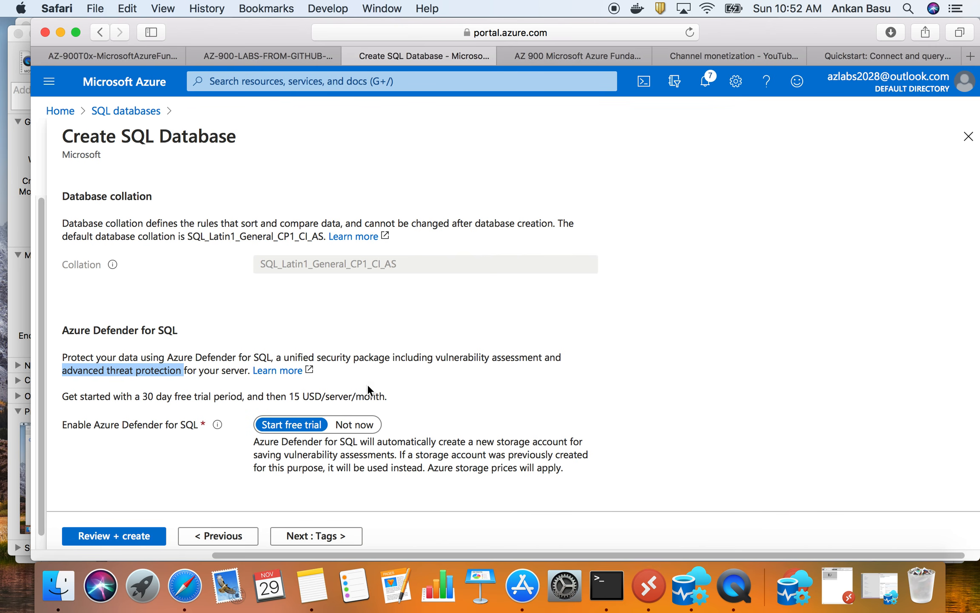
{"action": "left_click", "coordinate": [112, 58]}
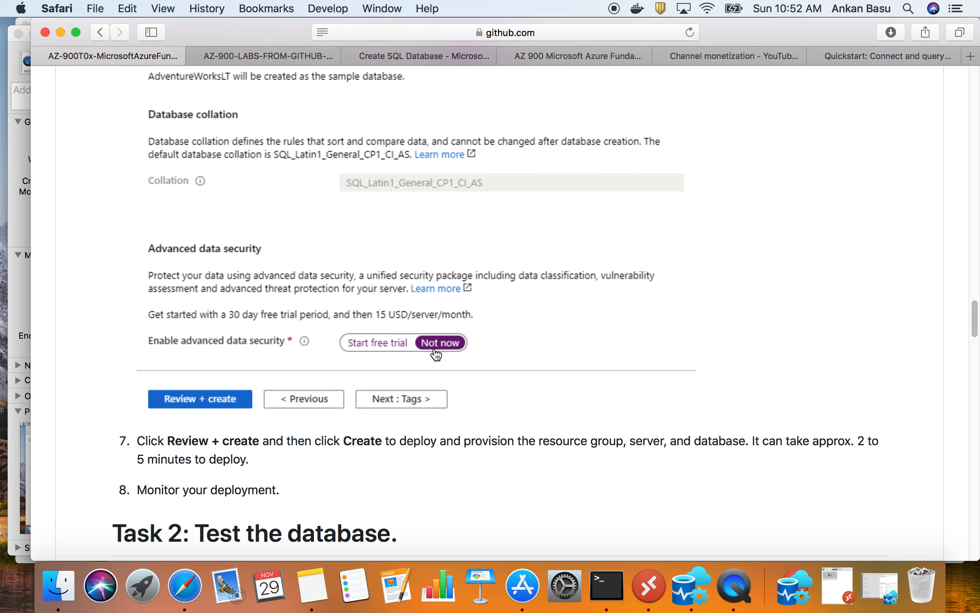
{"action": "left_click", "coordinate": [408, 57]}
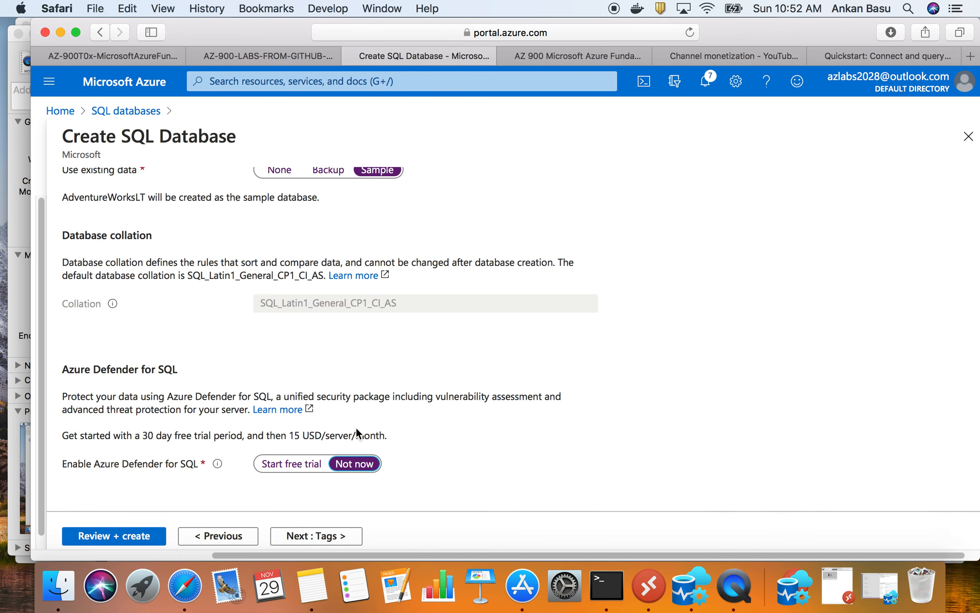
Leave the tags empty, review the SQL database's estimated cost and configuration summary, and create the database.
{"action": "left_click", "coordinate": [312, 536]}
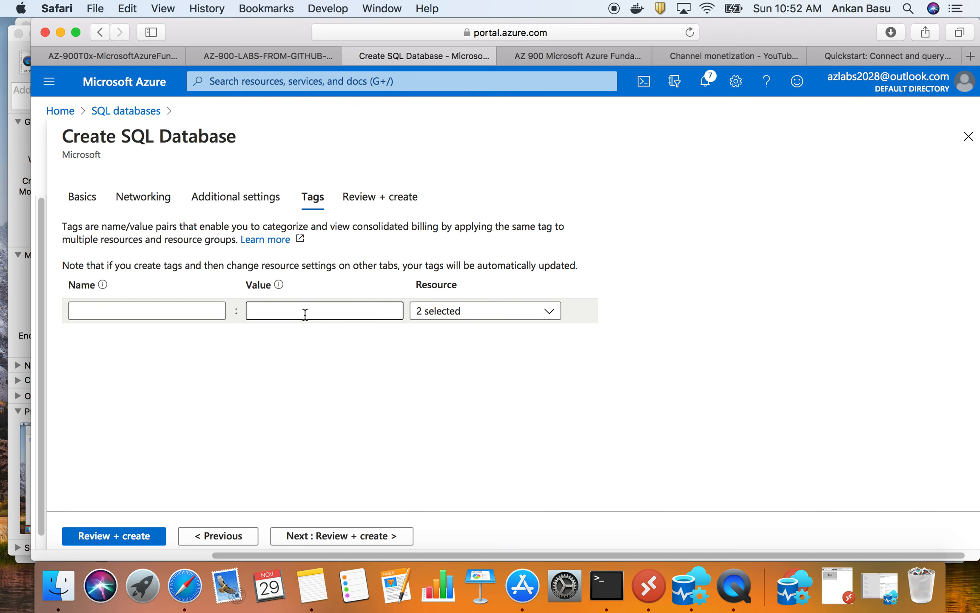
{"action": "left_click", "coordinate": [377, 537]}
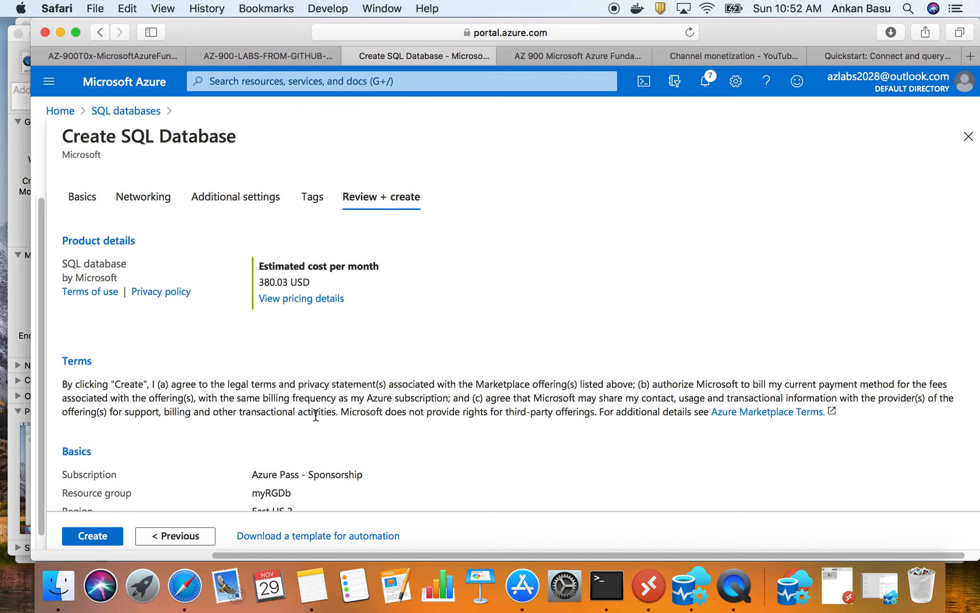
{"action": "scroll", "coordinate": [230, 314], "scroll_direction": "down", "scroll_amount": 2}
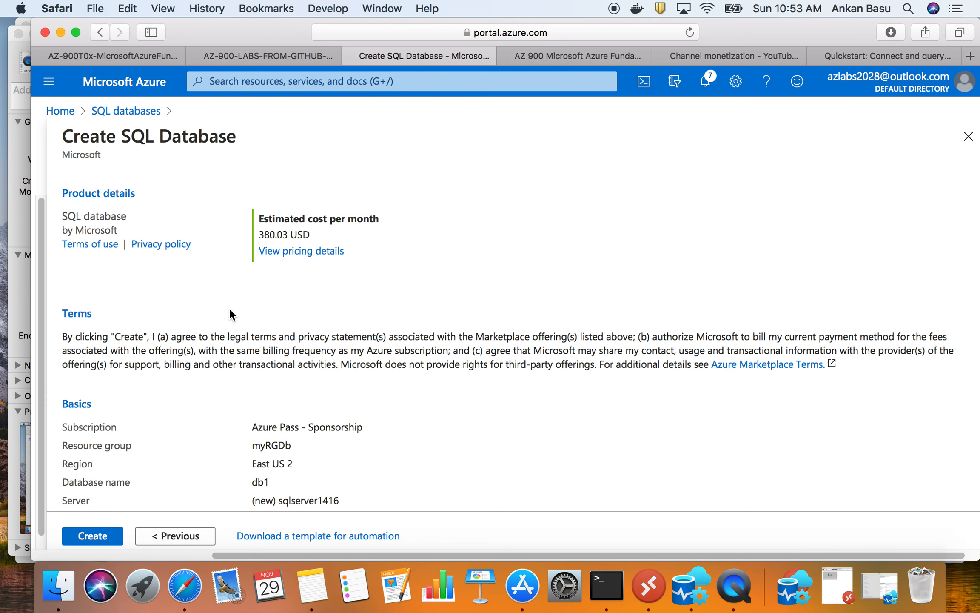
{"action": "left_click_drag", "start_coordinate": [260, 234], "coordinate": [315, 234]}
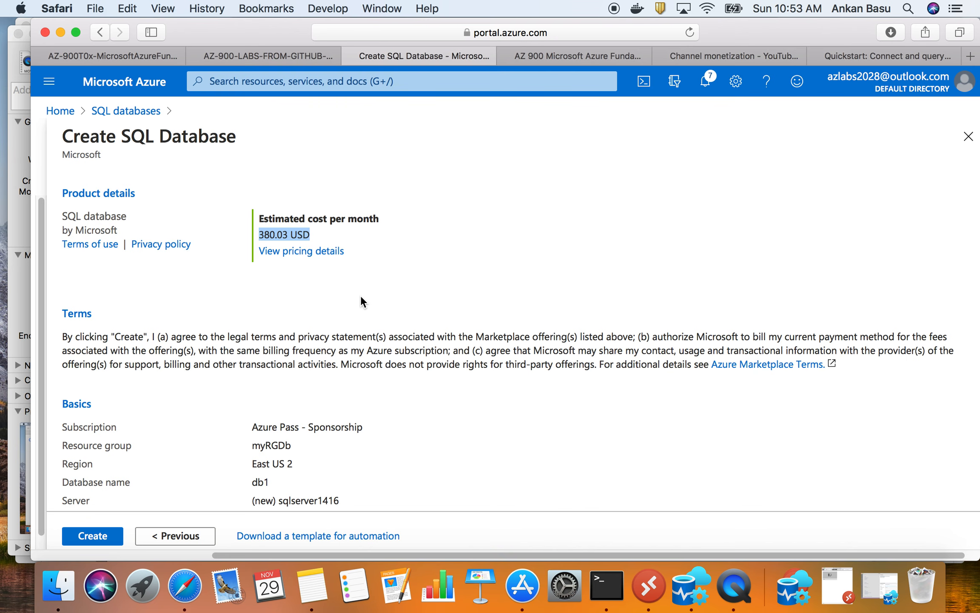
{"action": "scroll", "coordinate": [361, 296], "scroll_direction": "down", "scroll_amount": 5}
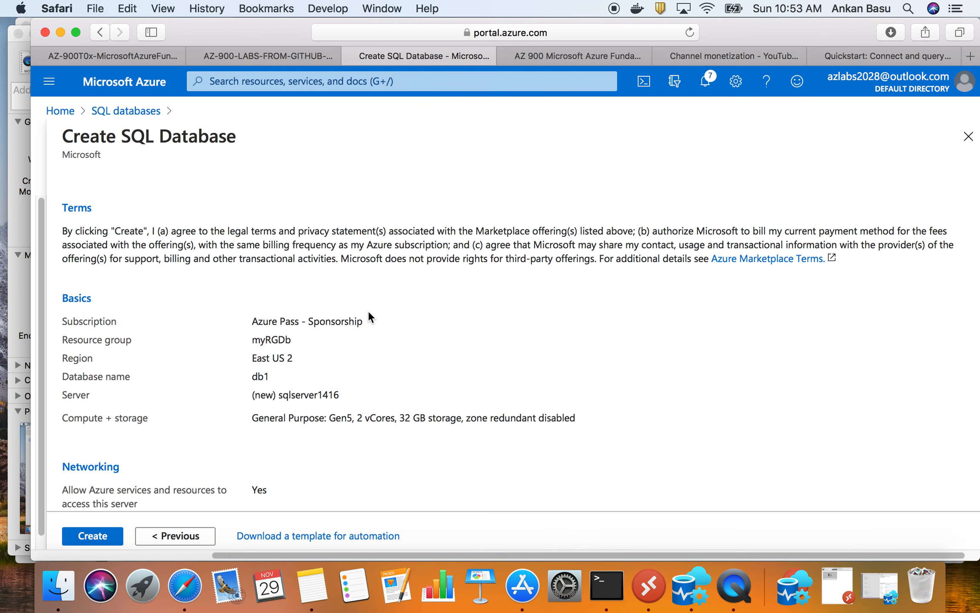
{"action": "scroll", "coordinate": [368, 317], "scroll_direction": "down", "scroll_amount": 1}
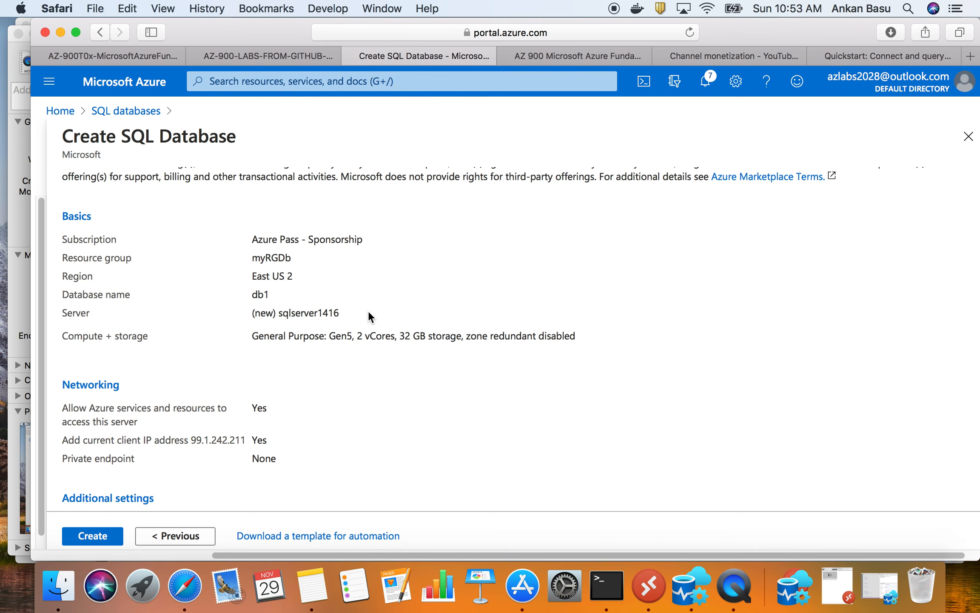
{"action": "scroll", "coordinate": [275, 350], "scroll_direction": "up", "scroll_amount": 7}
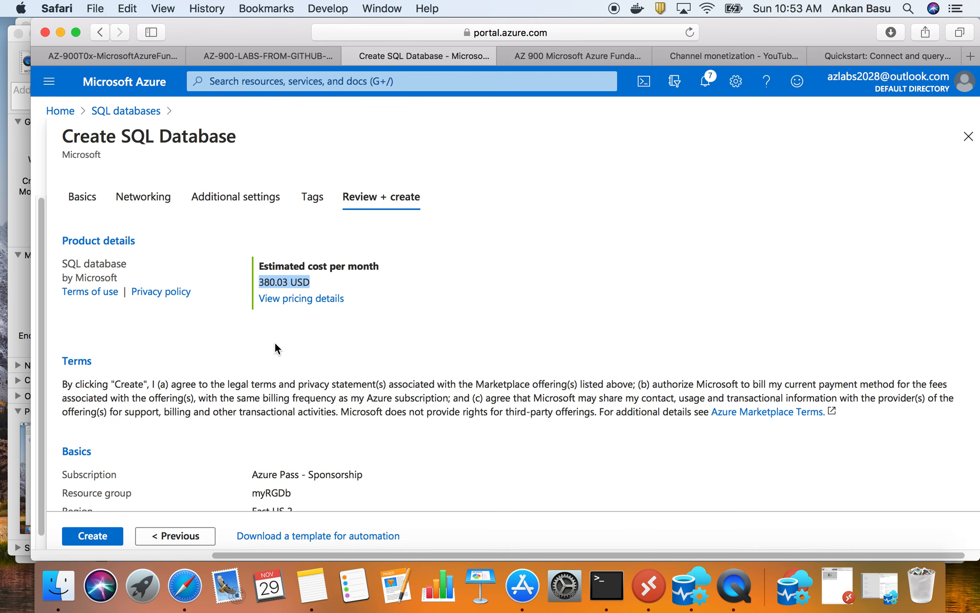
{"action": "left_click", "coordinate": [105, 541]}
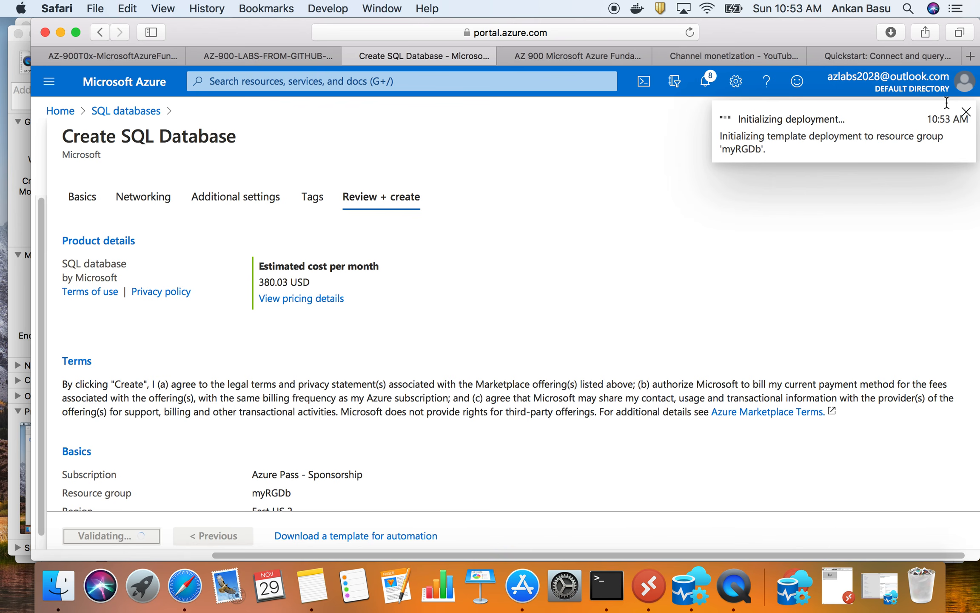
Look over the walkthrough's Task 1 instructions, and check the deployment's progress on its overview page and in the notifications.
{"action": "left_click", "coordinate": [116, 59]}
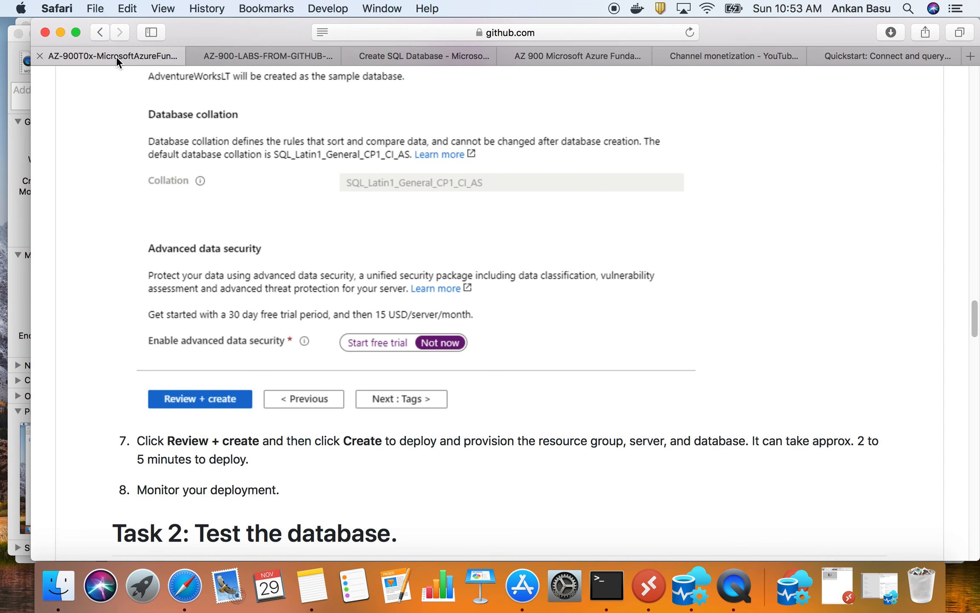
{"action": "scroll", "coordinate": [348, 328], "scroll_direction": "down", "scroll_amount": 3}
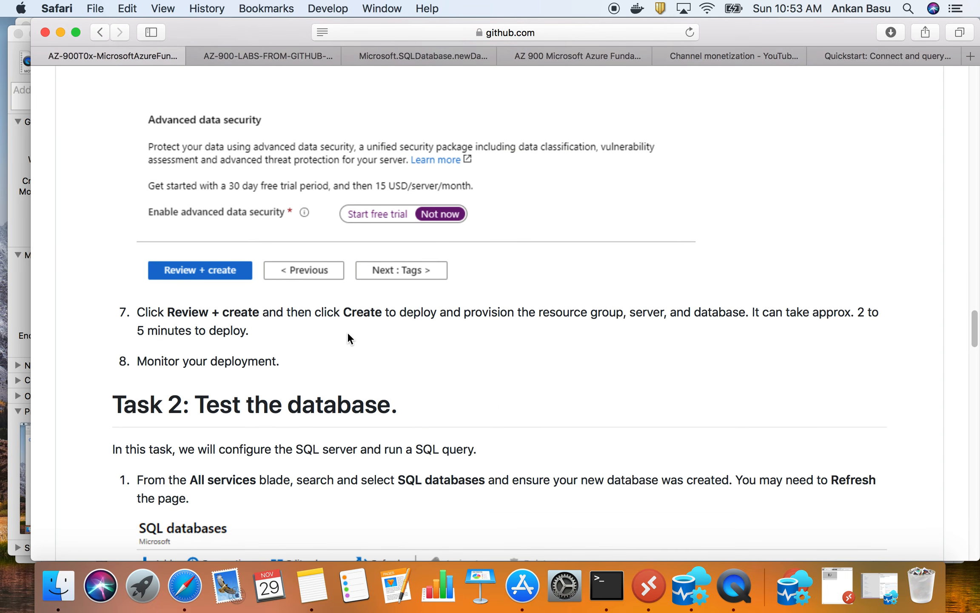
{"action": "scroll", "coordinate": [348, 333], "scroll_direction": "up", "scroll_amount": 10}
{"action": "scroll", "coordinate": [348, 338], "scroll_direction": "up", "scroll_amount": 10}
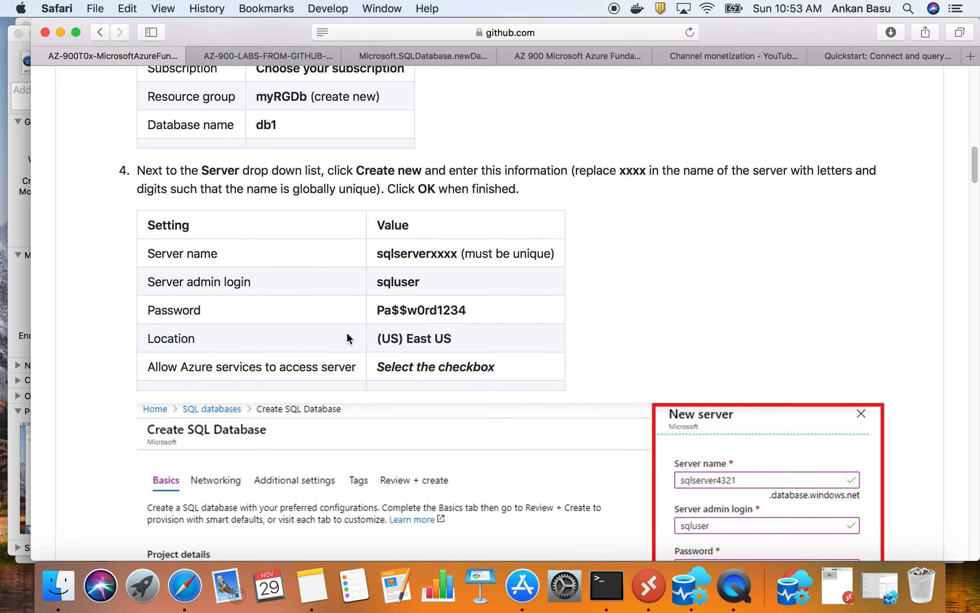
{"action": "scroll", "coordinate": [347, 333], "scroll_direction": "up", "scroll_amount": 8}
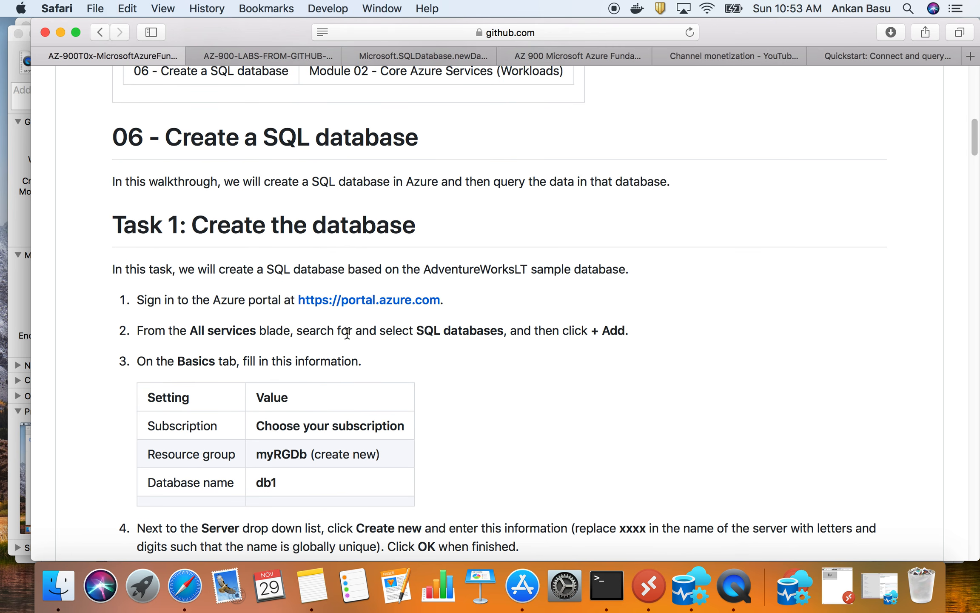
{"action": "scroll", "coordinate": [347, 333], "scroll_direction": "up", "scroll_amount": 1}
{"action": "scroll", "coordinate": [291, 315], "scroll_direction": "up", "scroll_amount": 5}
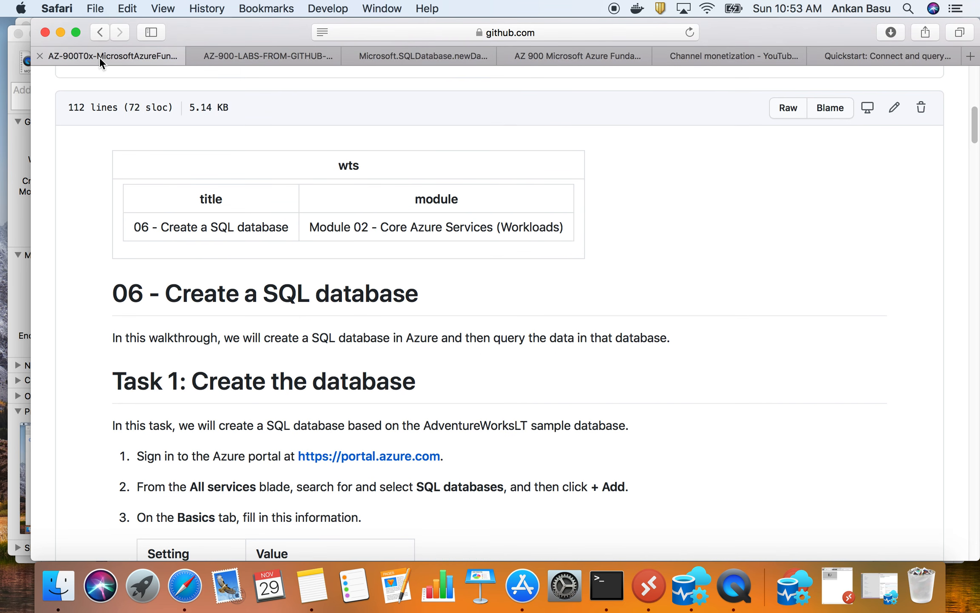
{"action": "left_click", "coordinate": [417, 56]}
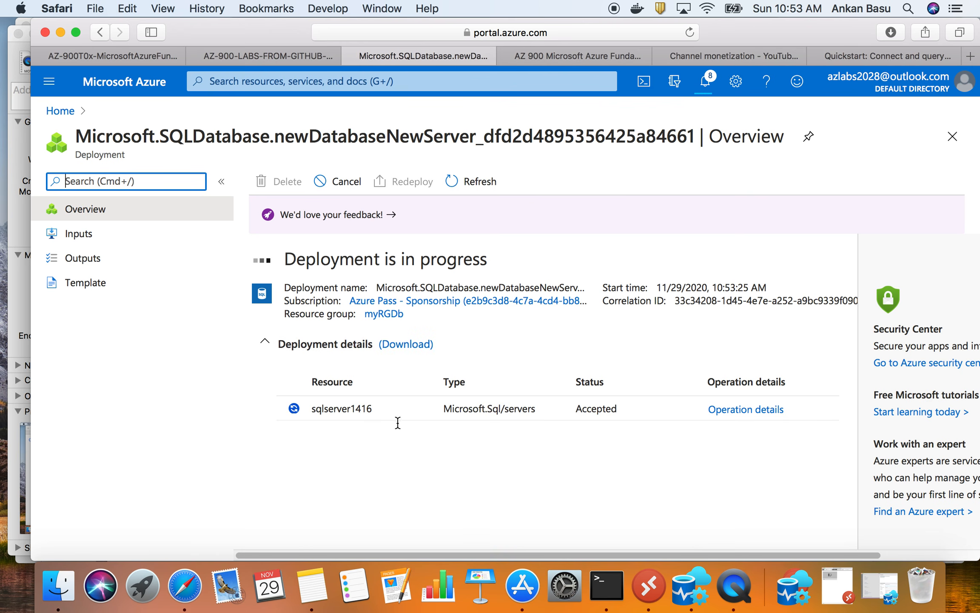
{"action": "left_click", "coordinate": [710, 92]}
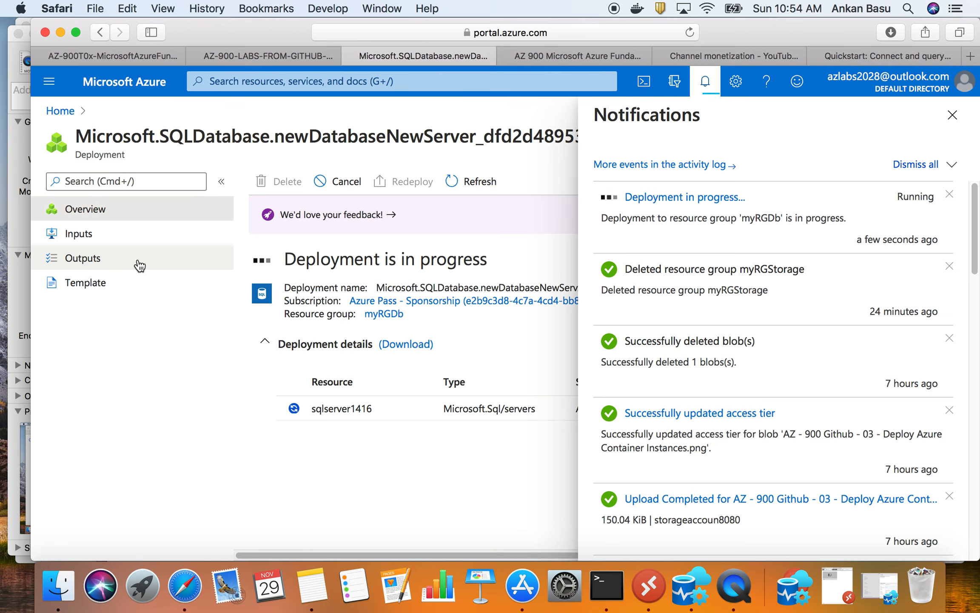
Read the walkthrough's Task 2 instructions on finding db1, opening its Query editor (preview) and logging in as sqluser.
{"action": "left_click", "coordinate": [113, 55]}
{"action": "scroll", "coordinate": [298, 374], "scroll_direction": "down", "scroll_amount": 5}
{"action": "scroll", "coordinate": [313, 377], "scroll_direction": "down", "scroll_amount": 20}
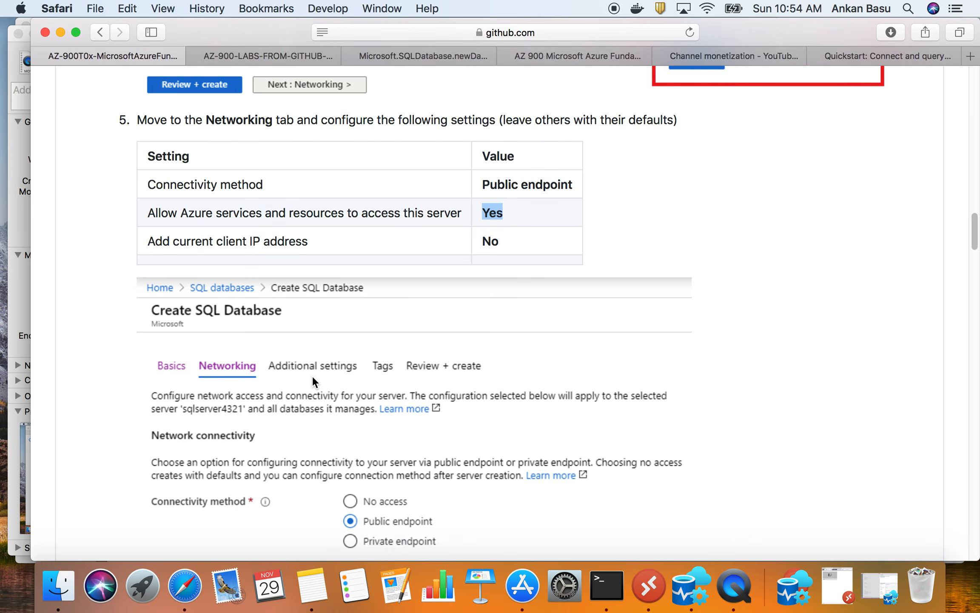
{"action": "scroll", "coordinate": [315, 382], "scroll_direction": "down", "scroll_amount": 20}
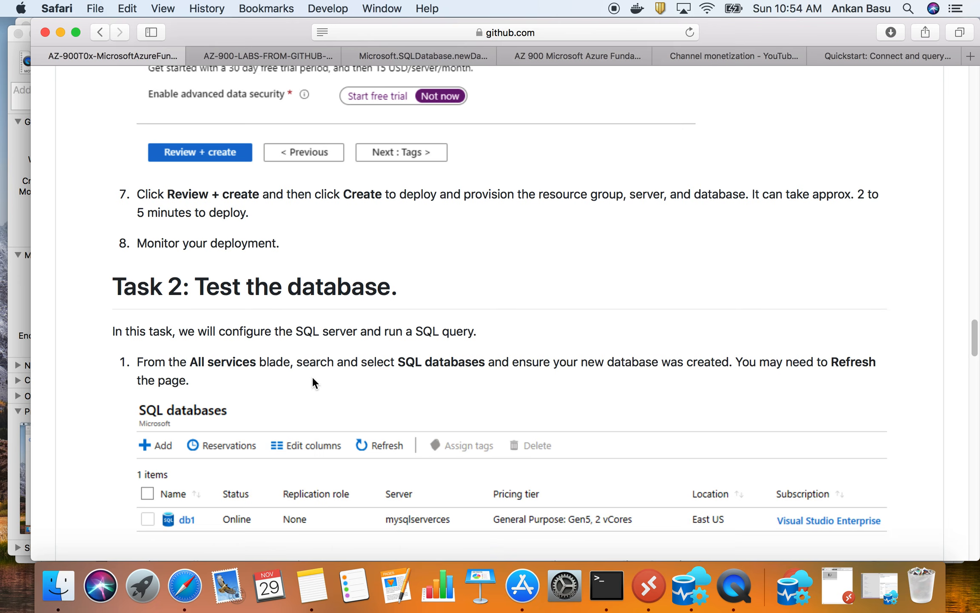
{"action": "scroll", "coordinate": [314, 384], "scroll_direction": "down", "scroll_amount": 3}
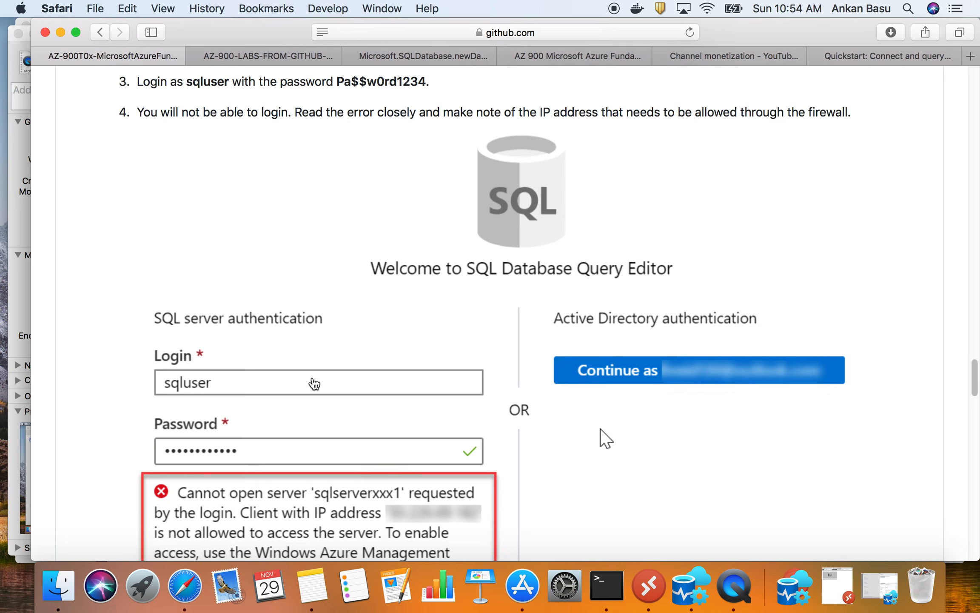
{"action": "scroll", "coordinate": [315, 384], "scroll_direction": "up", "scroll_amount": 10}
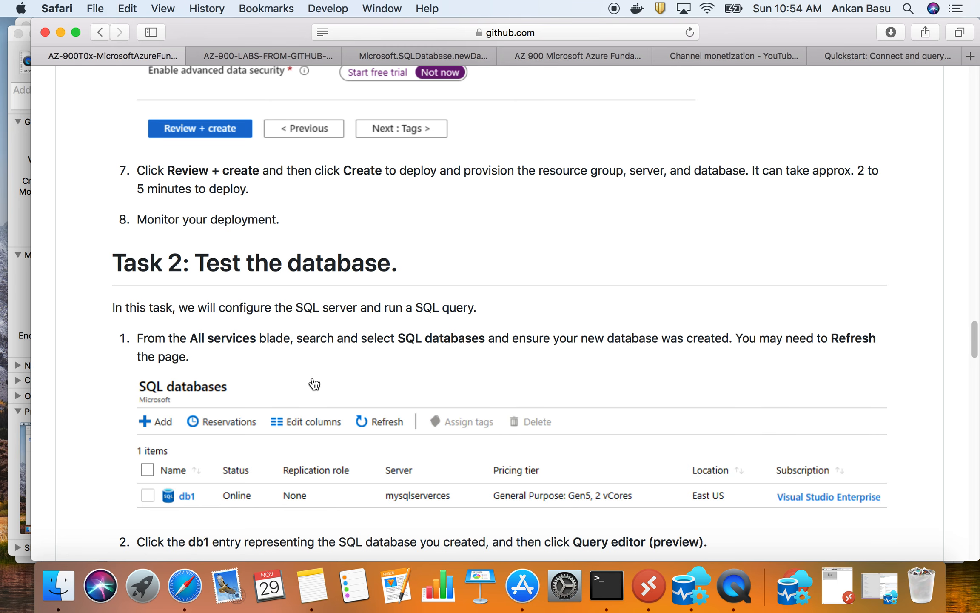
{"action": "scroll", "coordinate": [314, 383], "scroll_direction": "down", "scroll_amount": 2}
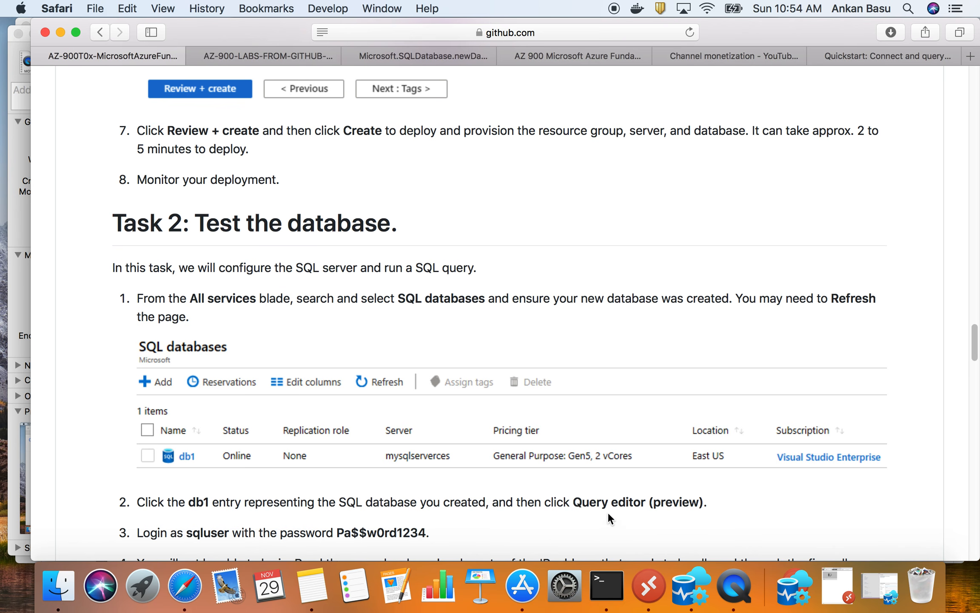
{"action": "left_click_drag", "start_coordinate": [578, 502], "coordinate": [645, 502]}
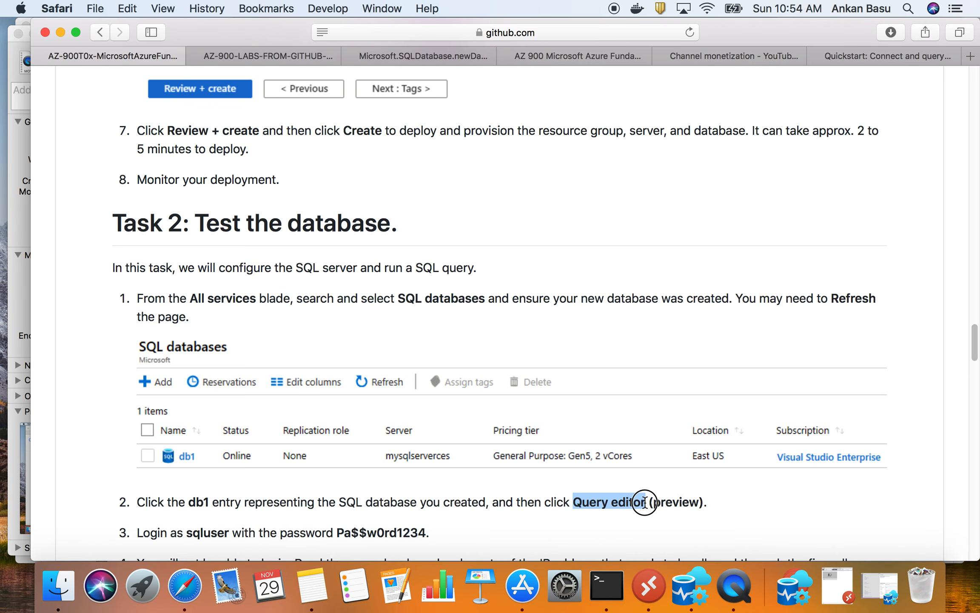
{"action": "left_click_drag", "start_coordinate": [188, 502], "coordinate": [211, 502]}
{"action": "scroll", "coordinate": [211, 504], "scroll_direction": "down", "scroll_amount": 4}
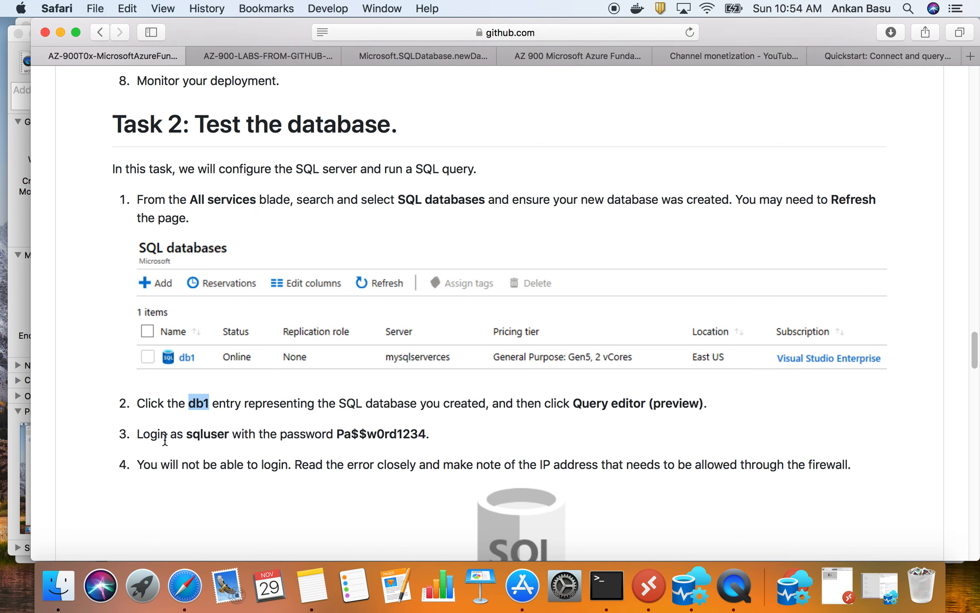
{"action": "left_click_drag", "start_coordinate": [426, 433], "coordinate": [138, 435]}
Examine the walkthrough's query editor login error example and its instructions for adding the client IP to the server firewall.
{"action": "scroll", "coordinate": [154, 438], "scroll_direction": "down", "scroll_amount": 10}
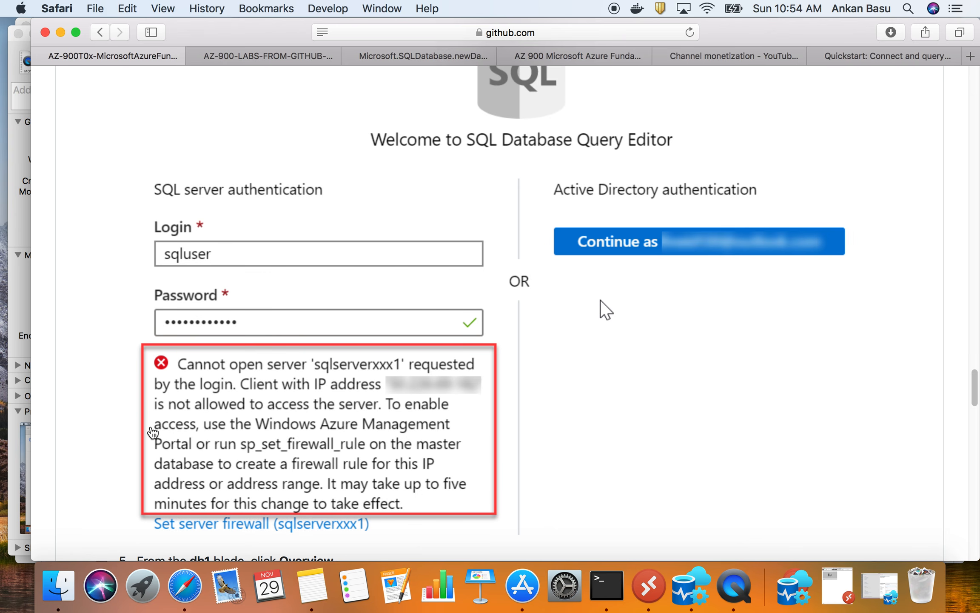
{"action": "scroll", "coordinate": [374, 410], "scroll_direction": "up", "scroll_amount": 1}
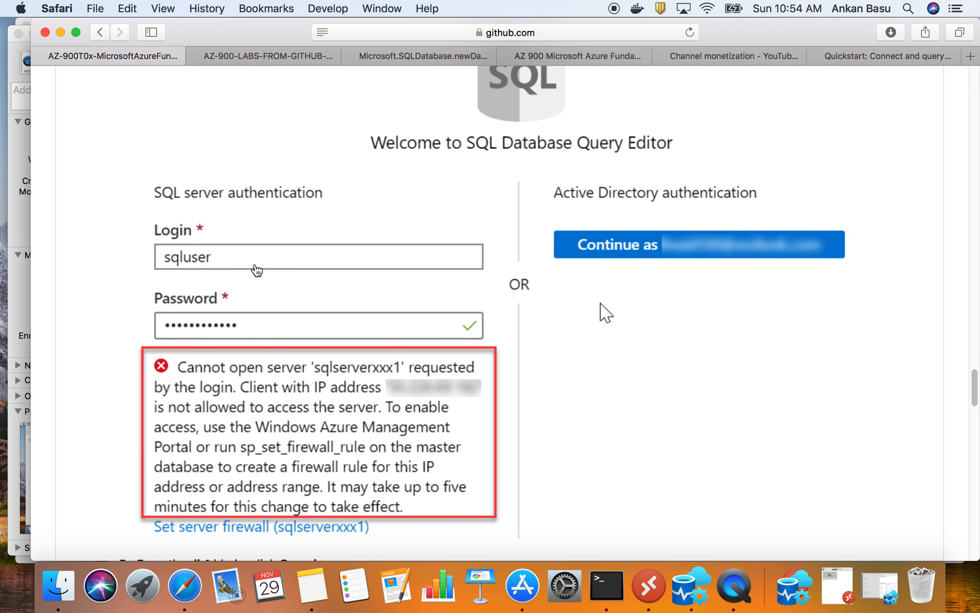
{"action": "scroll", "coordinate": [315, 438], "scroll_direction": "down", "scroll_amount": 10}
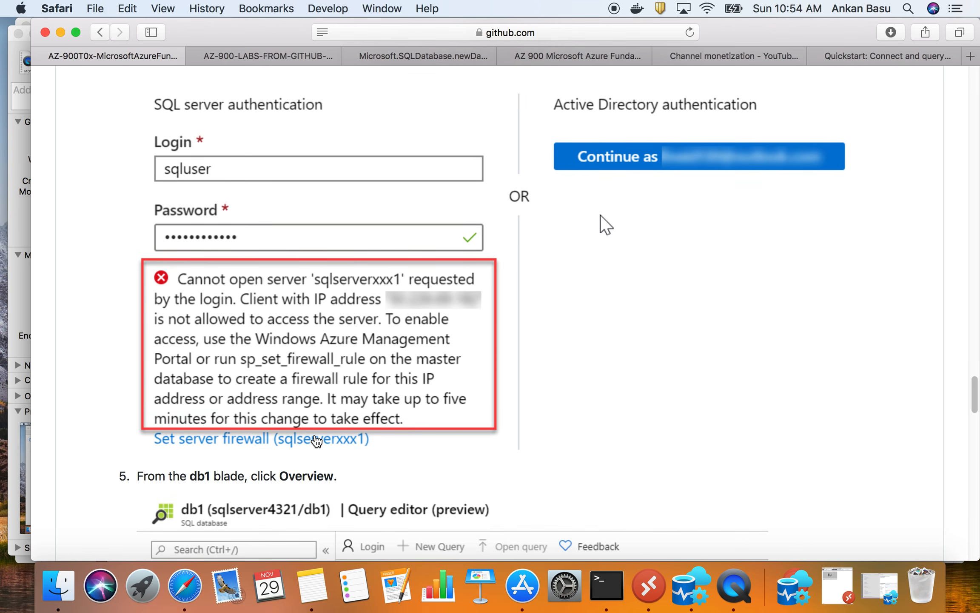
{"action": "scroll", "coordinate": [316, 440], "scroll_direction": "up", "scroll_amount": 15}
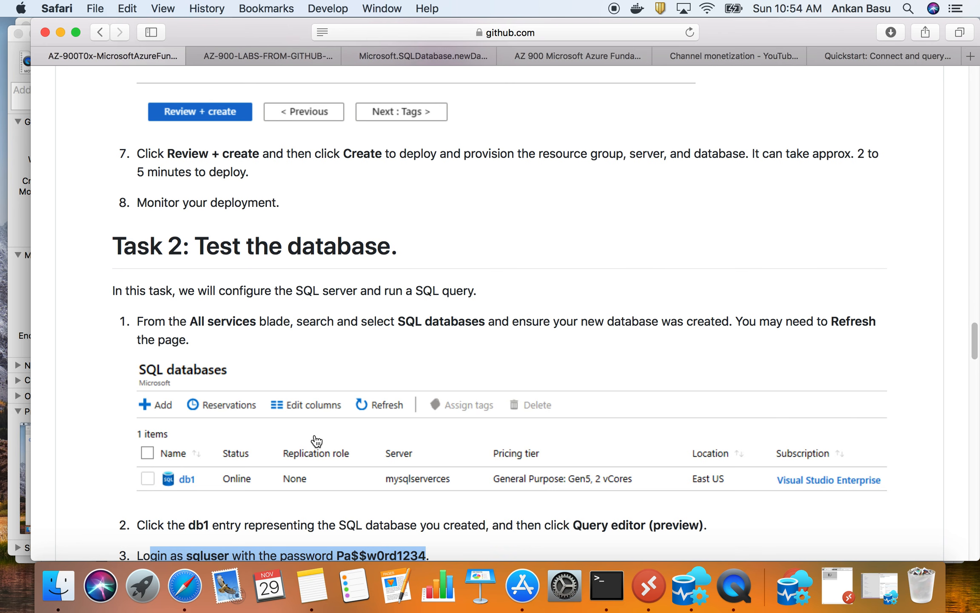
{"action": "scroll", "coordinate": [315, 440], "scroll_direction": "down", "scroll_amount": 12}
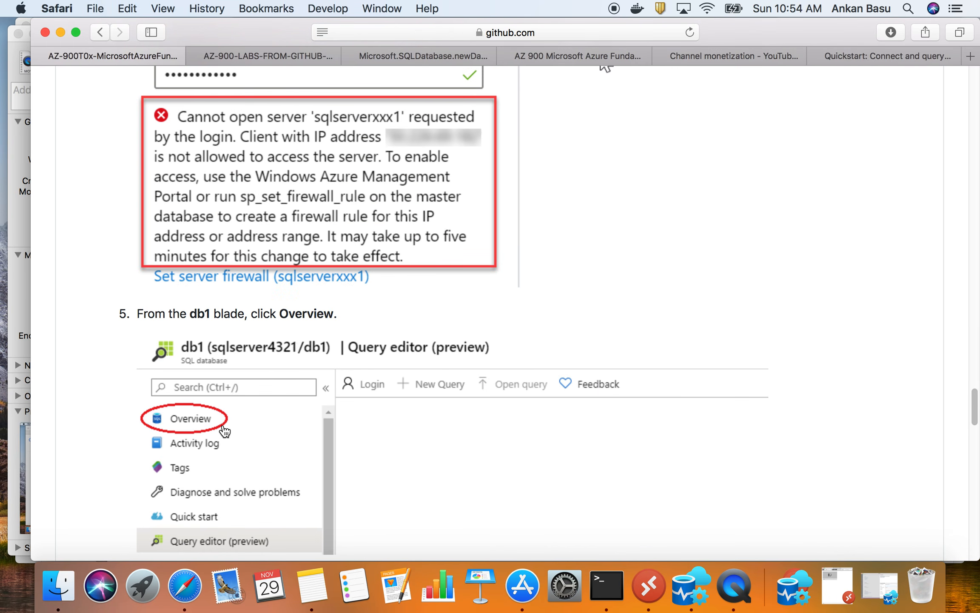
{"action": "scroll", "coordinate": [221, 429], "scroll_direction": "down", "scroll_amount": 8}
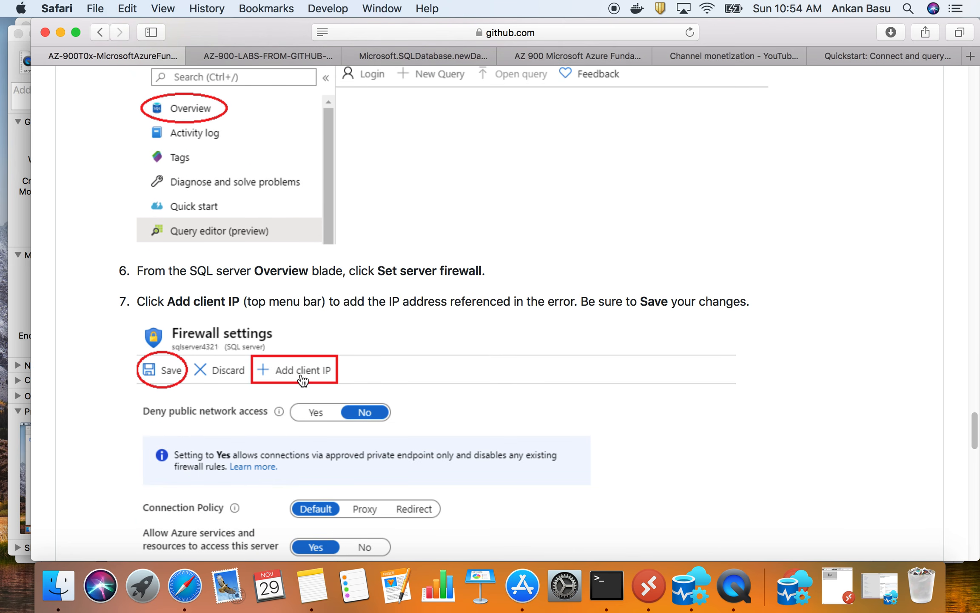
Return from the walkthrough to the Azure deployment, dismiss its notifications, and open the deployed db1 database without saving the password.
{"action": "scroll", "coordinate": [274, 340], "scroll_direction": "down", "scroll_amount": 4}
{"action": "scroll", "coordinate": [258, 437], "scroll_direction": "up", "scroll_amount": 20}
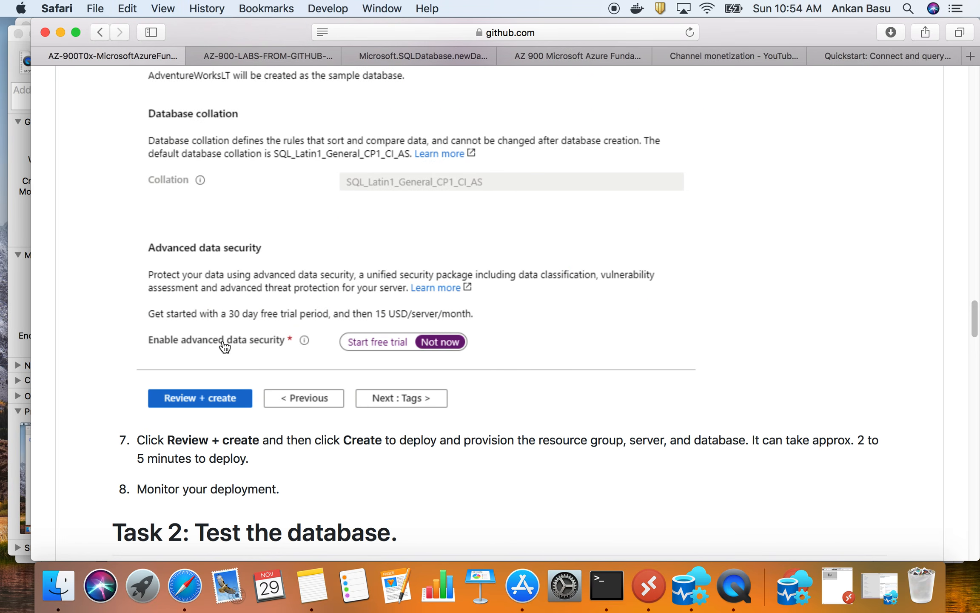
{"action": "scroll", "coordinate": [461, 475], "scroll_direction": "down", "scroll_amount": 1}
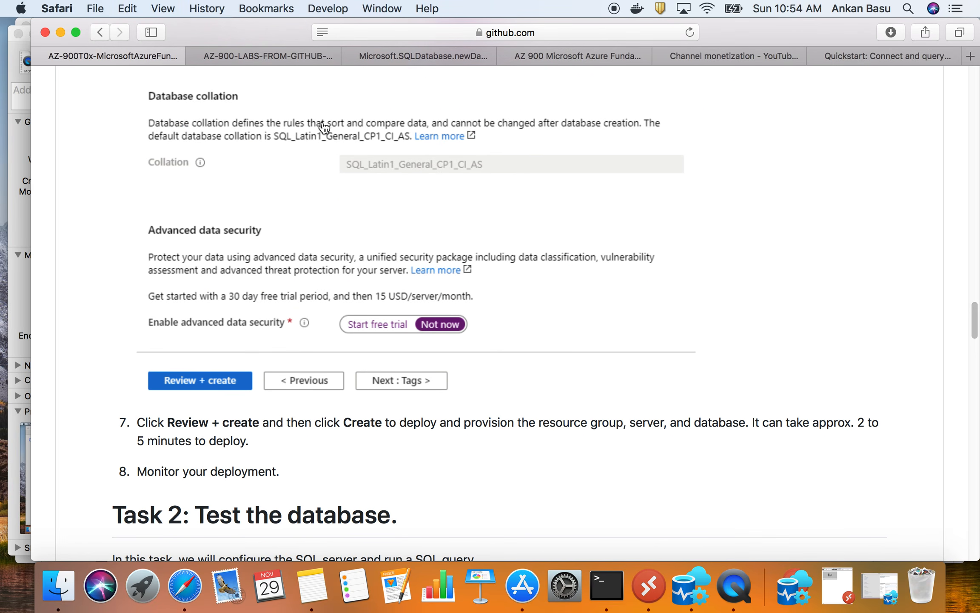
{"action": "left_click", "coordinate": [434, 53]}
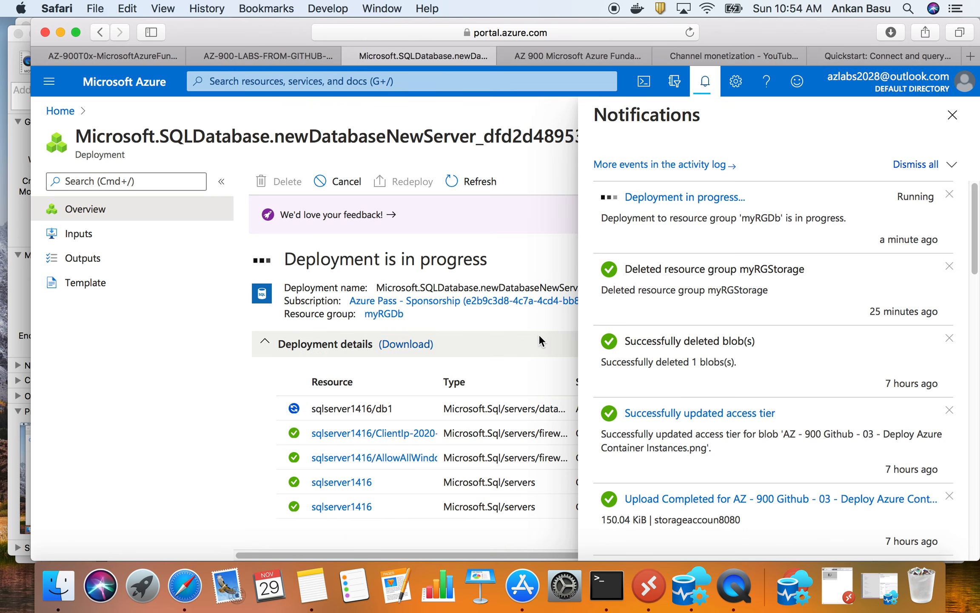
{"action": "left_click", "coordinate": [952, 115]}
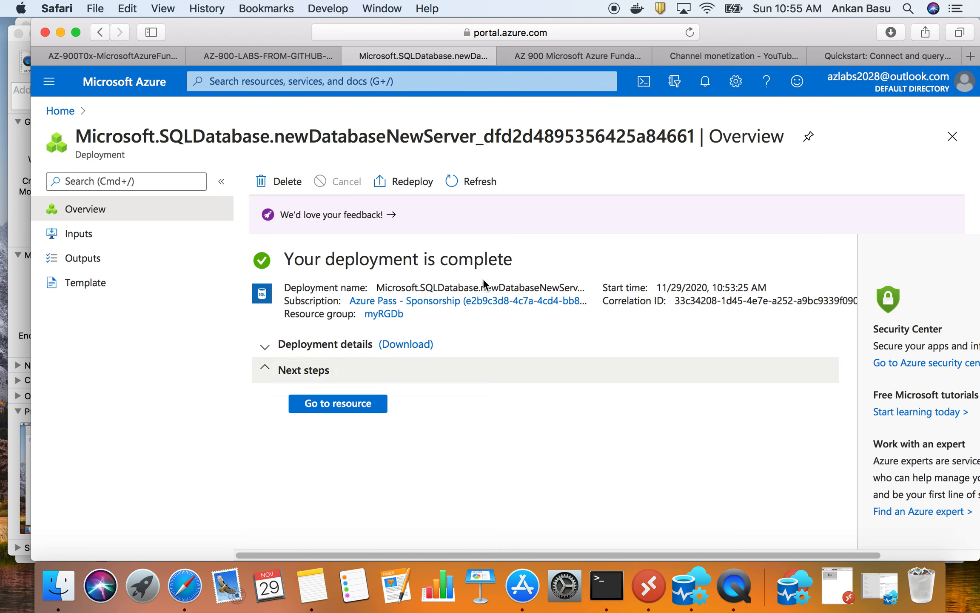
{"action": "left_click", "coordinate": [355, 408]}
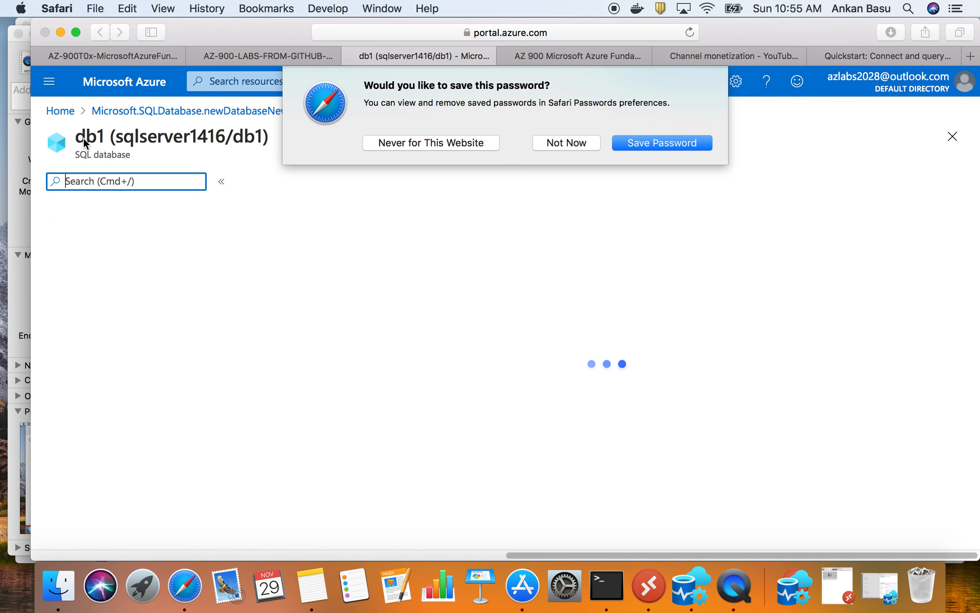
{"action": "left_click", "coordinate": [579, 144]}
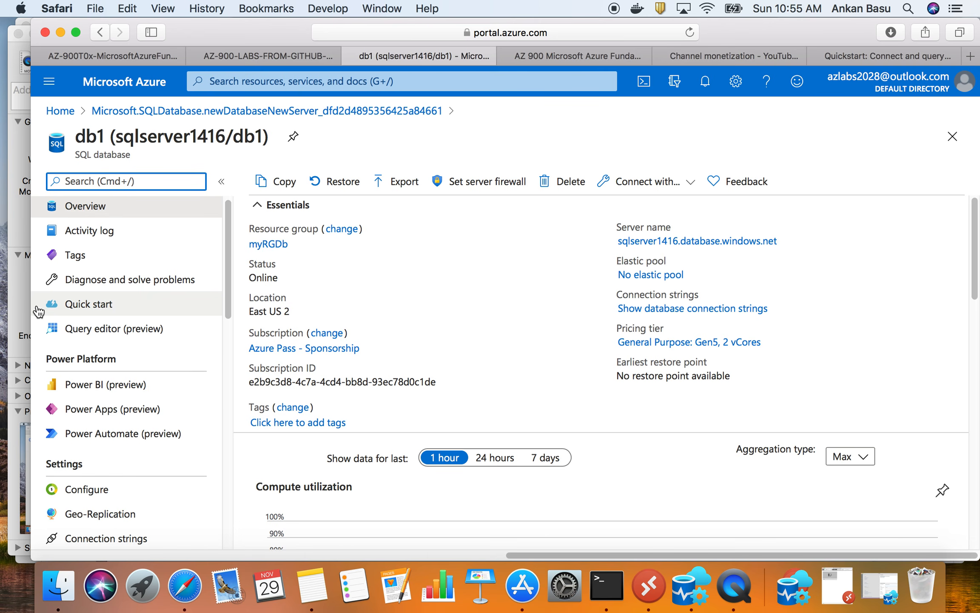
Look through the management options offered for db1, from settings and security to performance, monitoring and automation.
{"action": "scroll", "coordinate": [175, 402], "scroll_direction": "down", "scroll_amount": 2}
{"action": "scroll", "coordinate": [172, 402], "scroll_direction": "down", "scroll_amount": 6}
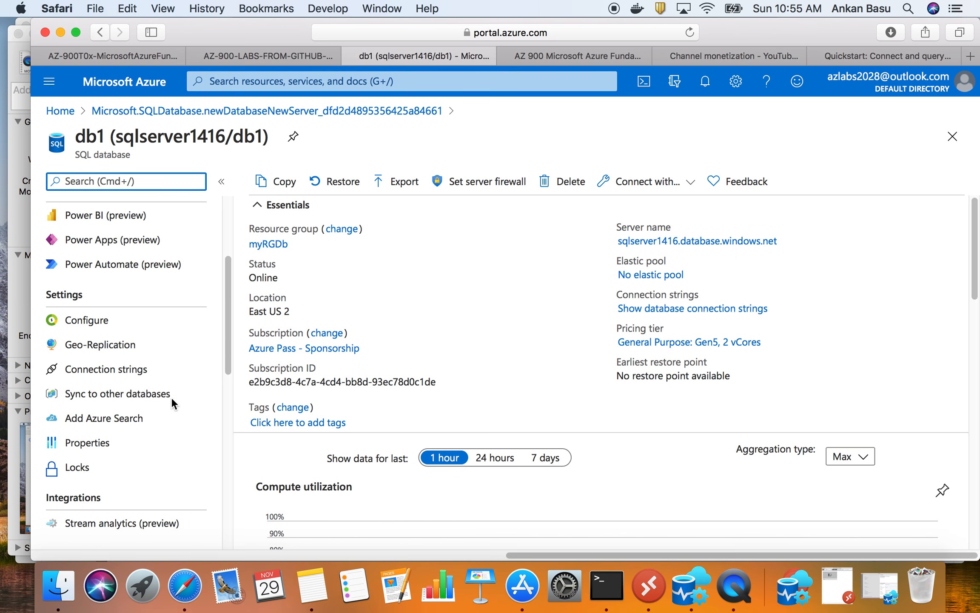
{"action": "scroll", "coordinate": [173, 403], "scroll_direction": "down", "scroll_amount": 6}
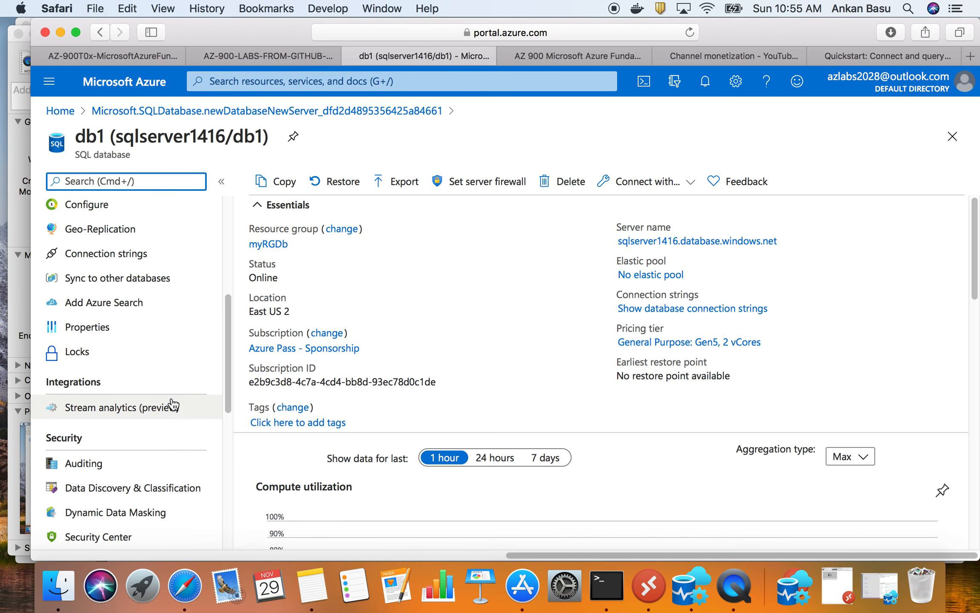
{"action": "scroll", "coordinate": [191, 470], "scroll_direction": "down", "scroll_amount": 12}
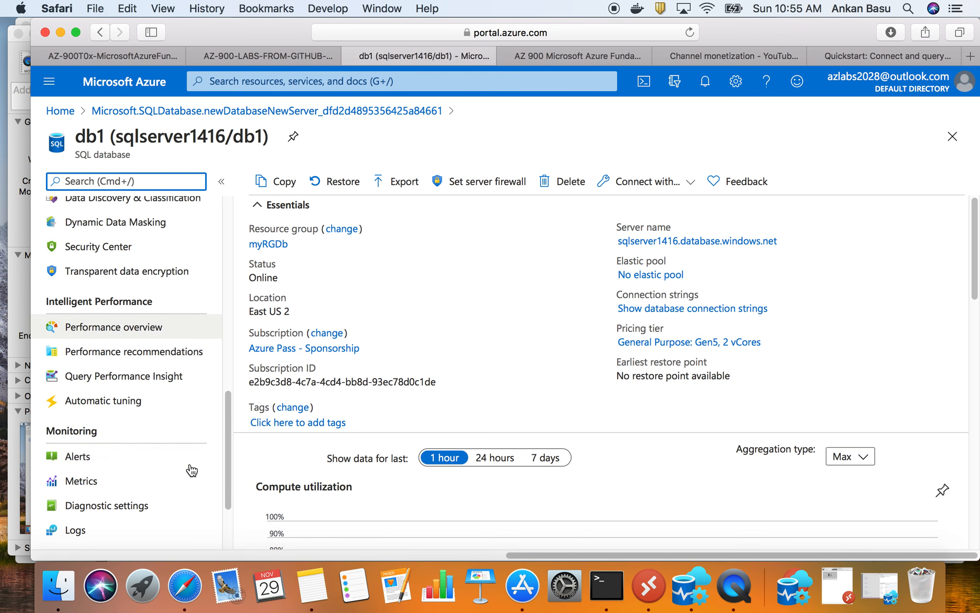
{"action": "scroll", "coordinate": [191, 468], "scroll_direction": "up", "scroll_amount": 20}
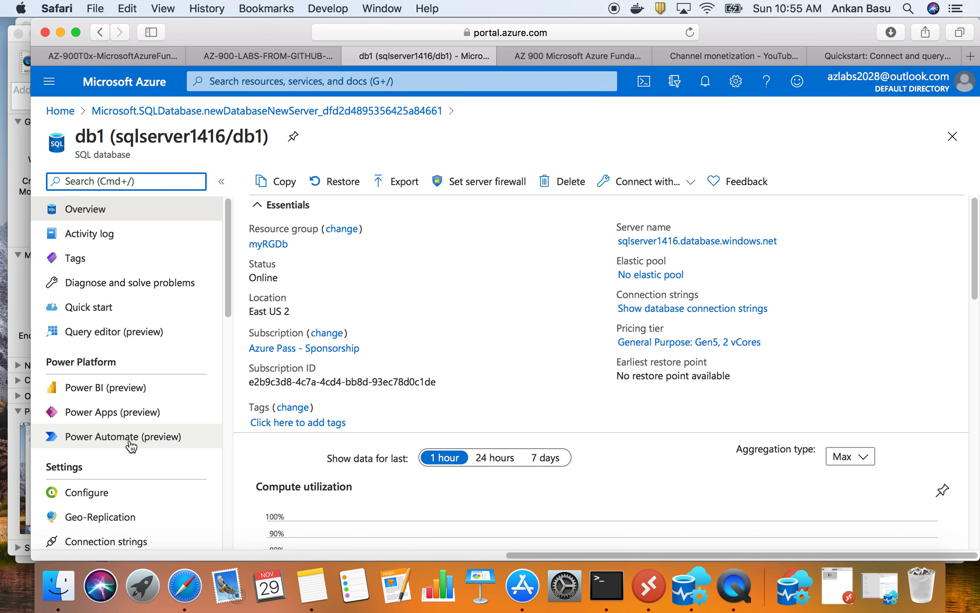
{"action": "scroll", "coordinate": [128, 443], "scroll_direction": "down", "scroll_amount": 15}
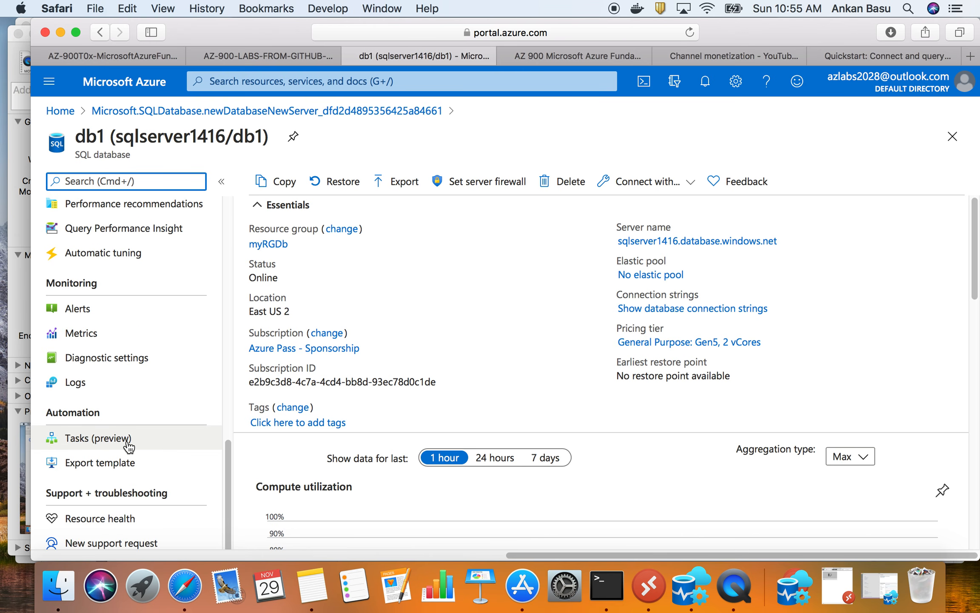
{"action": "scroll", "coordinate": [128, 444], "scroll_direction": "up", "scroll_amount": 15}
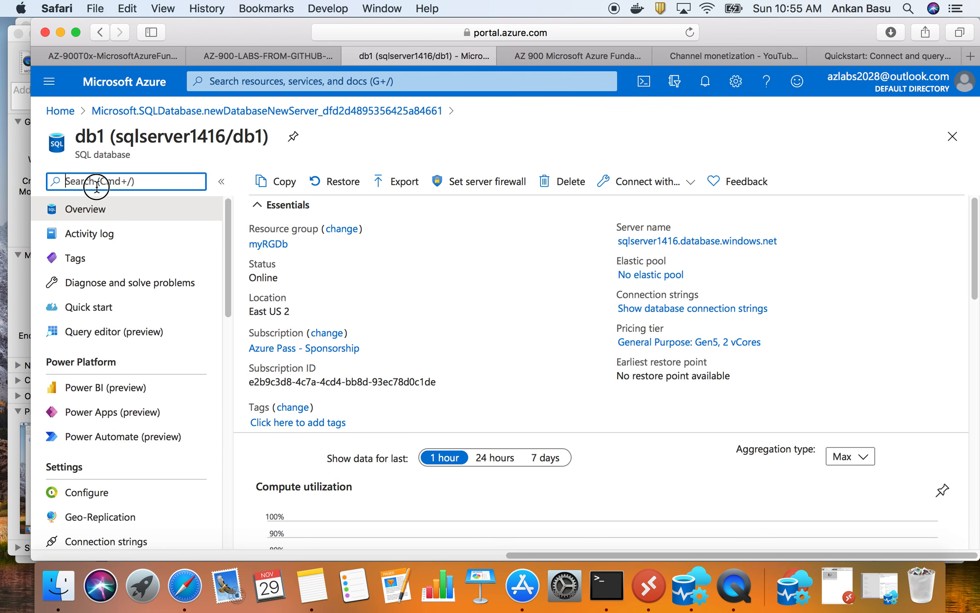
Find db1's Query editor (preview) by searching its options for "query", and open it.
{"action": "type", "text": "query"}
{"action": "left_click_drag", "start_coordinate": [90, 181], "coordinate": [49, 182]}
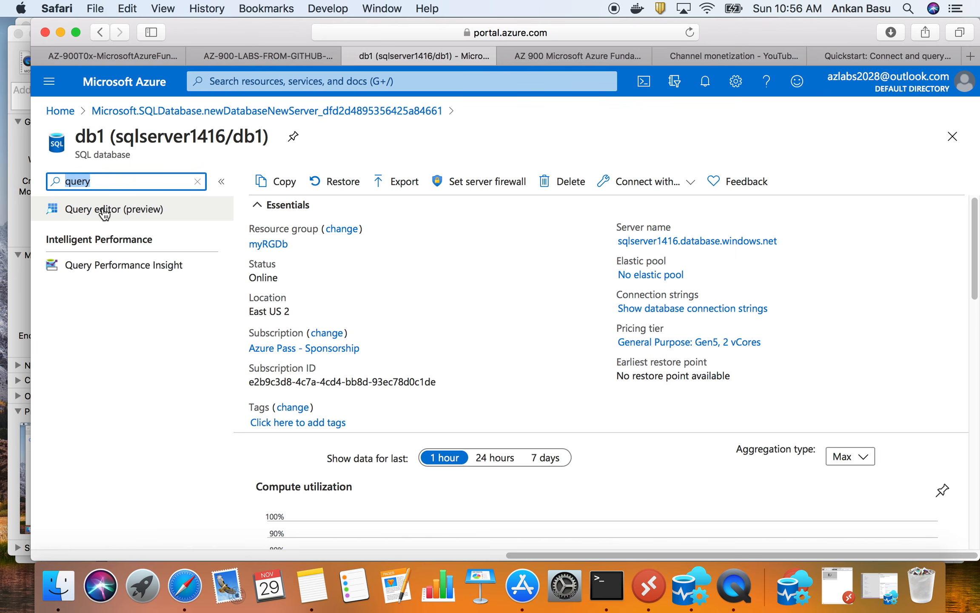
{"action": "left_click", "coordinate": [132, 209]}
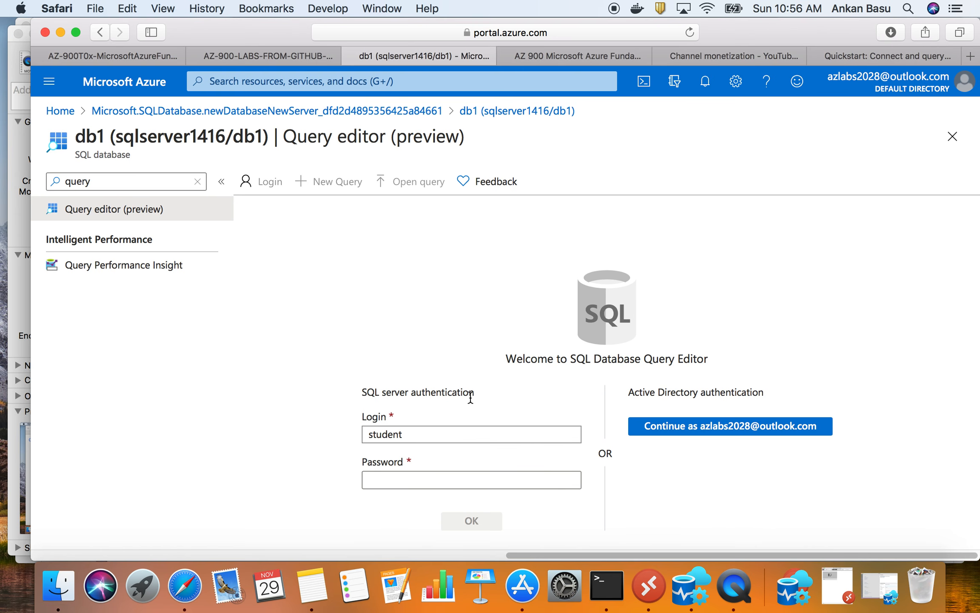
Log in to the db1 query editor with SQL server authentication as student, entering the account password.
{"action": "left_click", "coordinate": [404, 473]}
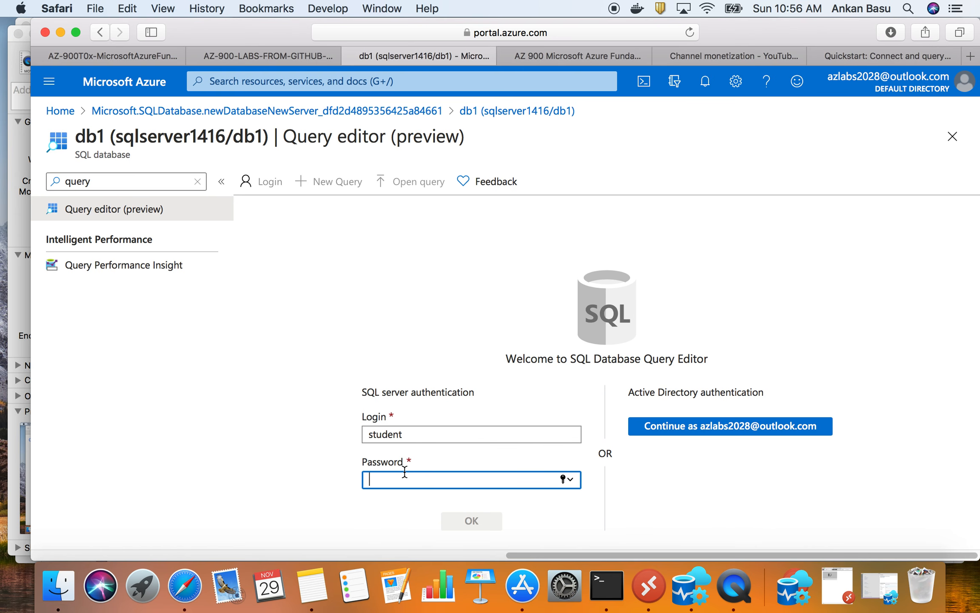
{"action": "type", "text": "••"}
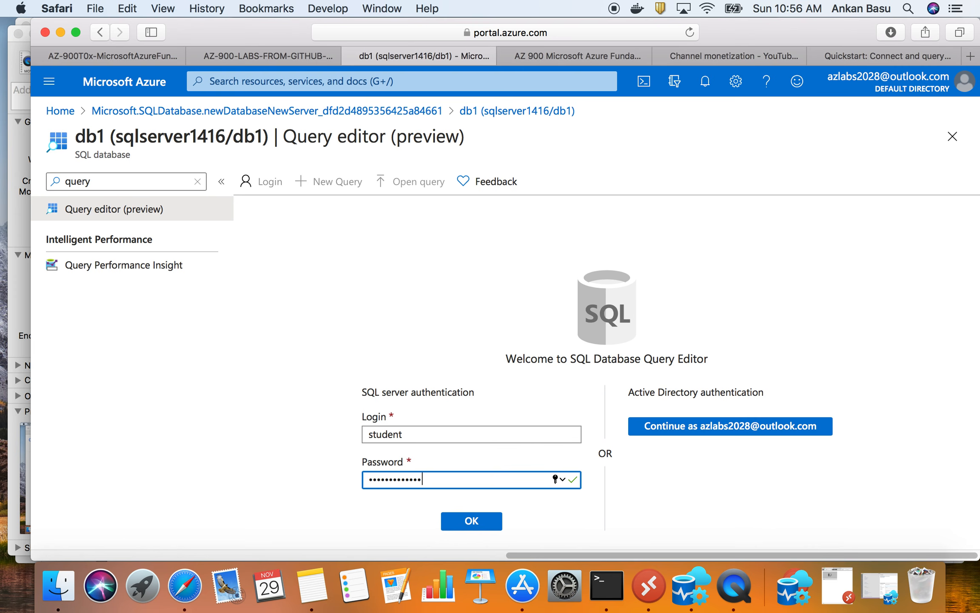
{"action": "left_click", "coordinate": [461, 519]}
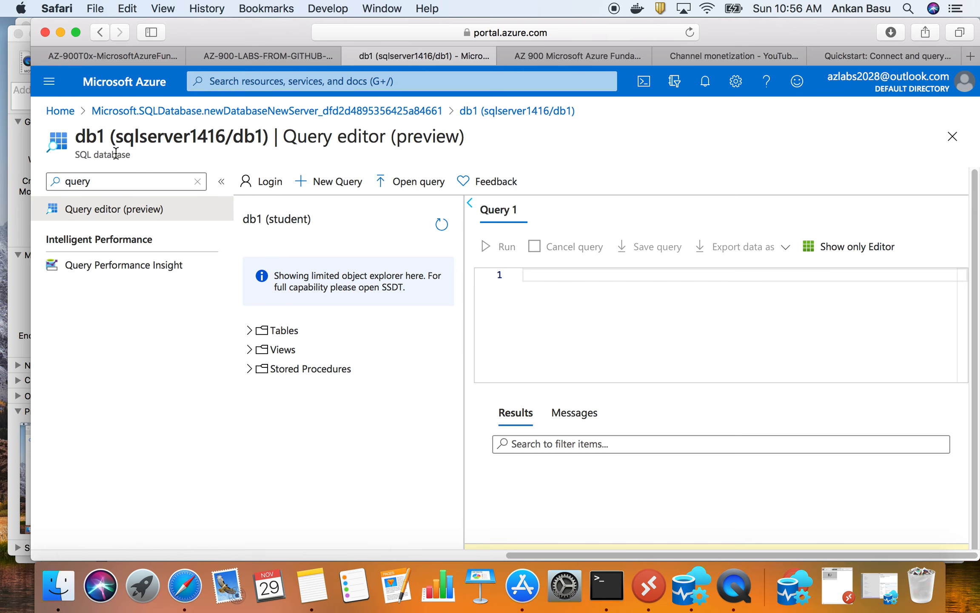
Review the walkthrough's login error example and its instructions for opening the server firewall settings and adding the client IP.
{"action": "left_click", "coordinate": [148, 56]}
{"action": "scroll", "coordinate": [311, 342], "scroll_direction": "up", "scroll_amount": 2}
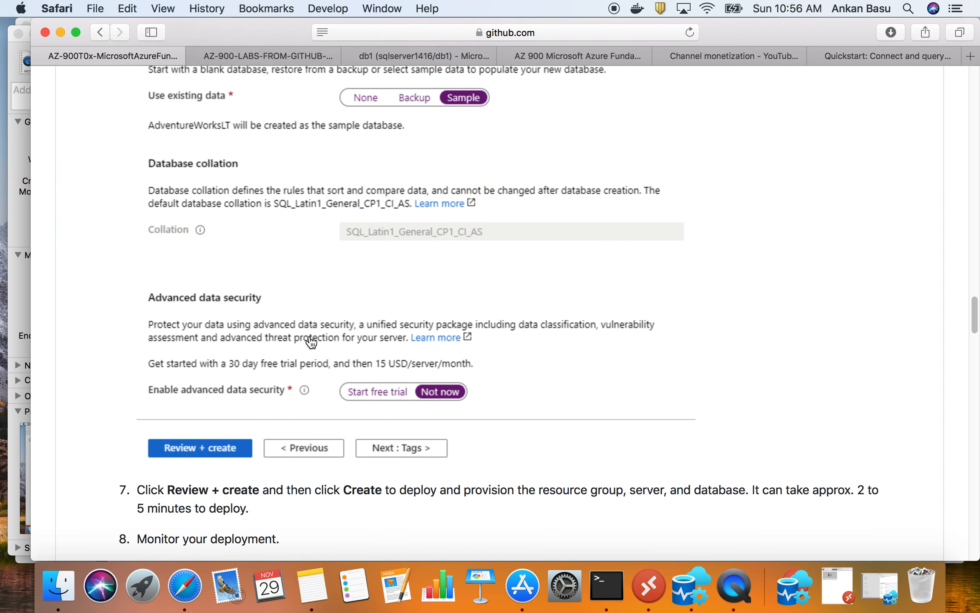
{"action": "scroll", "coordinate": [311, 342], "scroll_direction": "down", "scroll_amount": 10}
{"action": "scroll", "coordinate": [308, 335], "scroll_direction": "down", "scroll_amount": 10}
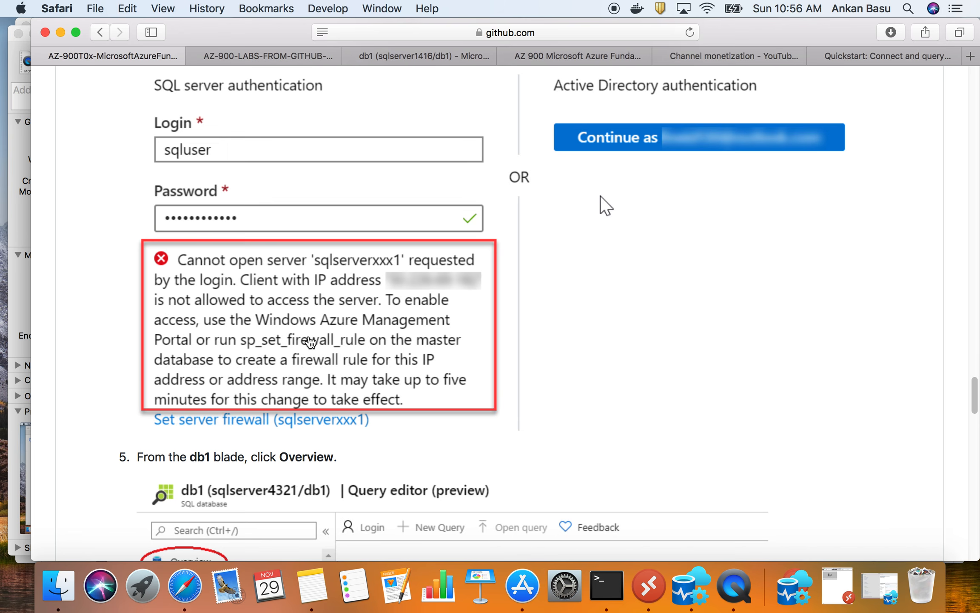
{"action": "scroll", "coordinate": [308, 336], "scroll_direction": "down", "scroll_amount": 3}
{"action": "scroll", "coordinate": [308, 334], "scroll_direction": "down", "scroll_amount": 6}
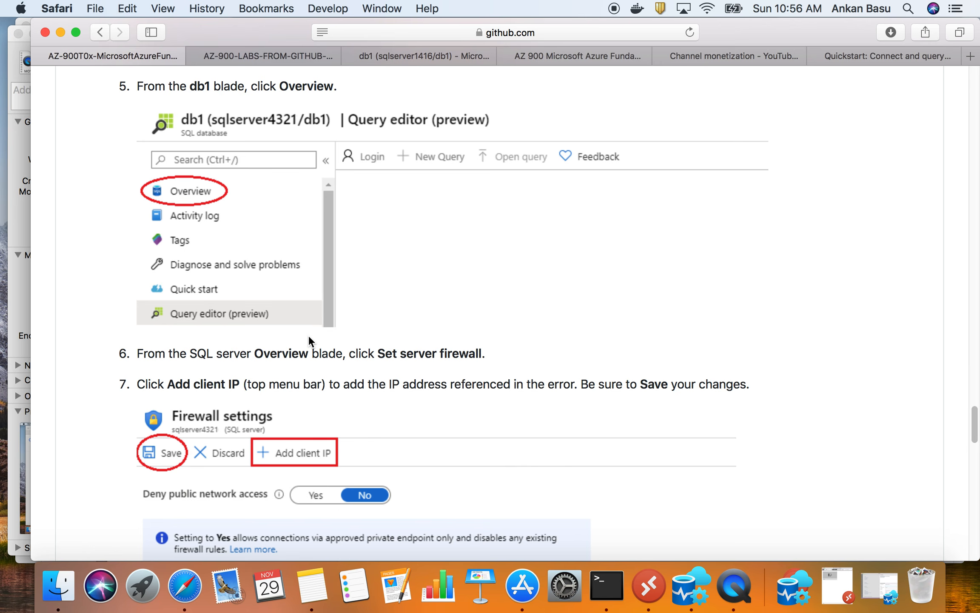
{"action": "scroll", "coordinate": [308, 334], "scroll_direction": "down", "scroll_amount": 1}
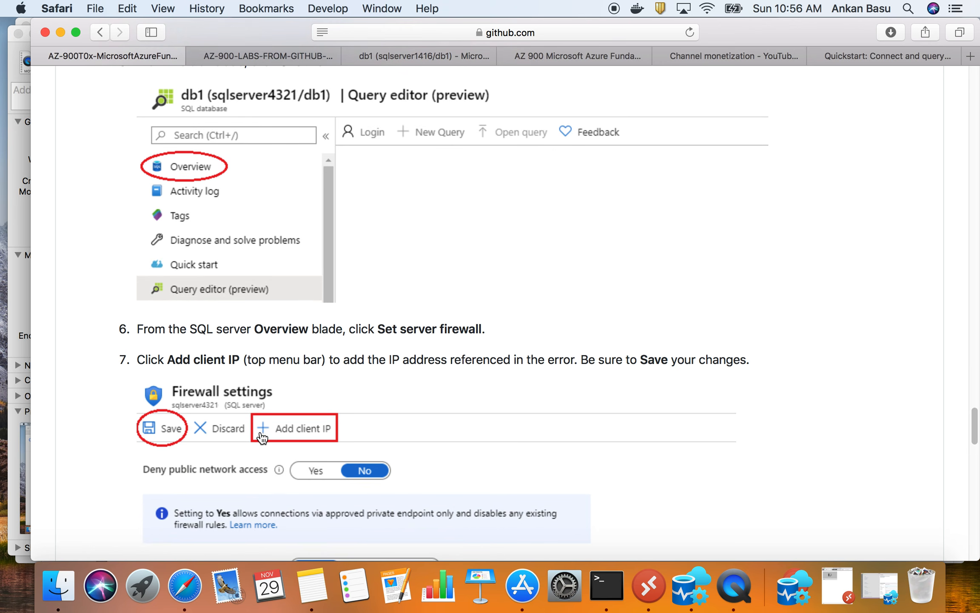
{"action": "scroll", "coordinate": [232, 346], "scroll_direction": "up", "scroll_amount": 7}
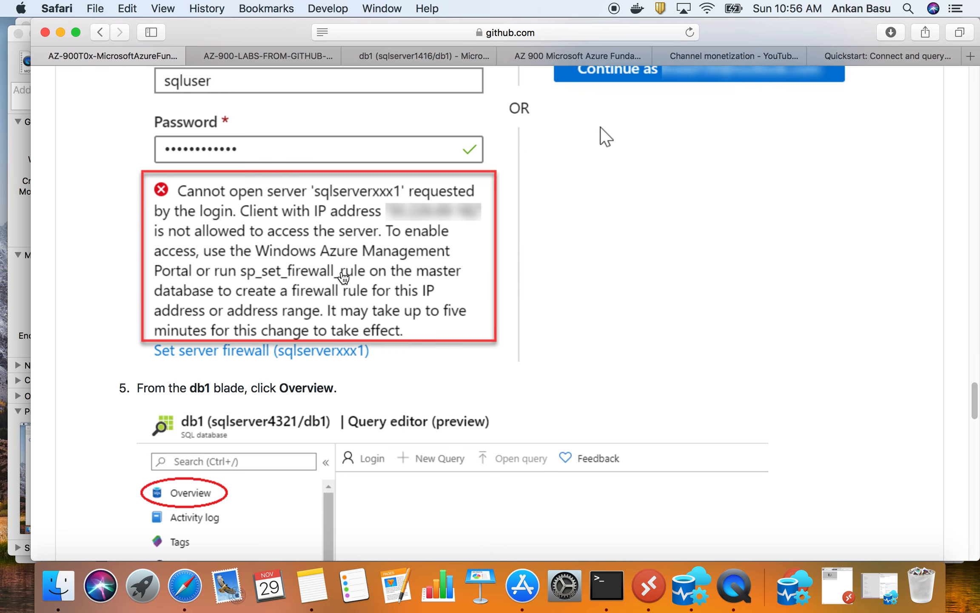
{"action": "scroll", "coordinate": [343, 280], "scroll_direction": "down", "scroll_amount": 1}
{"action": "scroll", "coordinate": [343, 280], "scroll_direction": "down", "scroll_amount": 5}
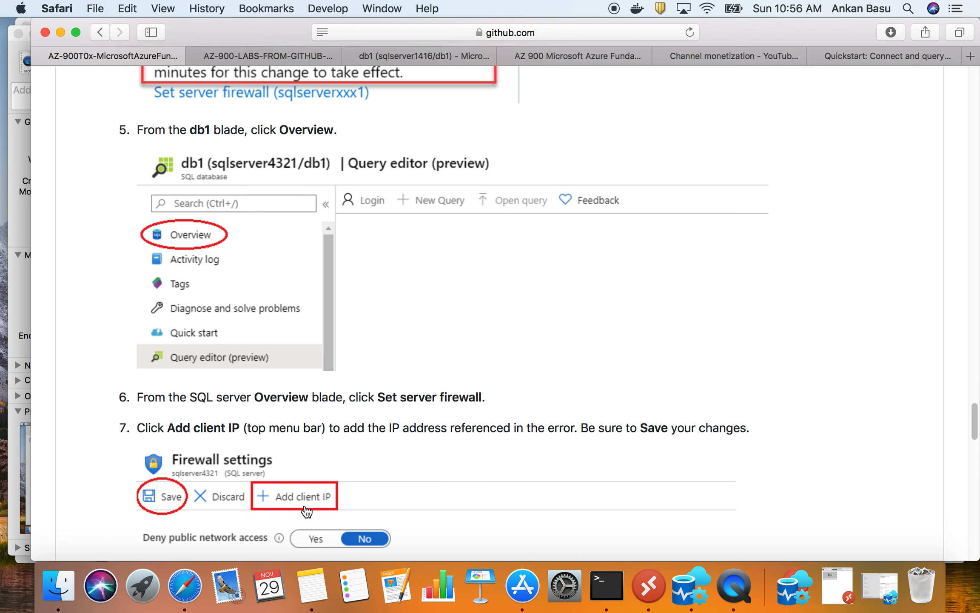
{"action": "scroll", "coordinate": [306, 510], "scroll_direction": "down", "scroll_amount": 1}
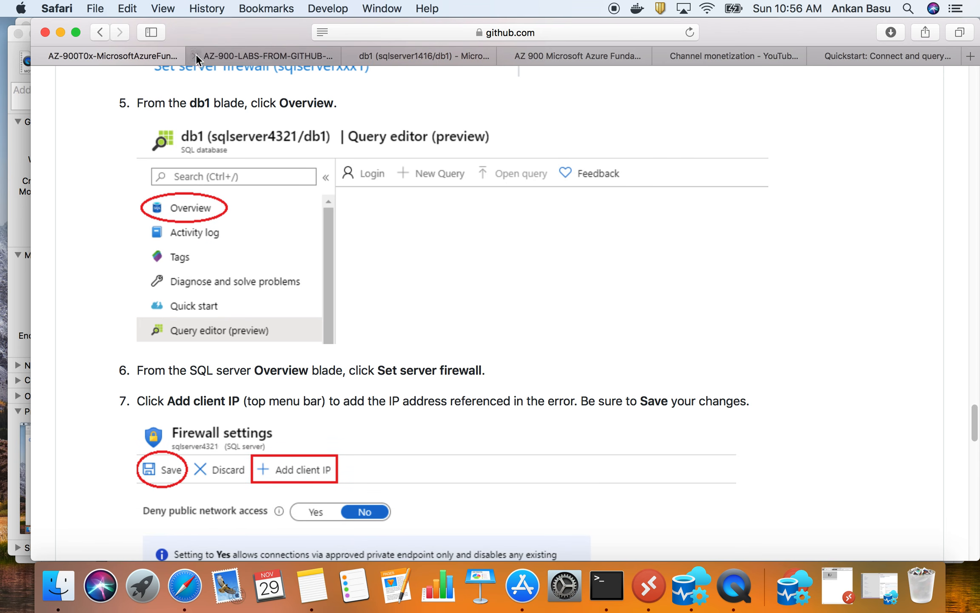
Open the Azure home page in a separate browser tab and go to db1 through SQL databases.
{"action": "left_click", "coordinate": [442, 57]}
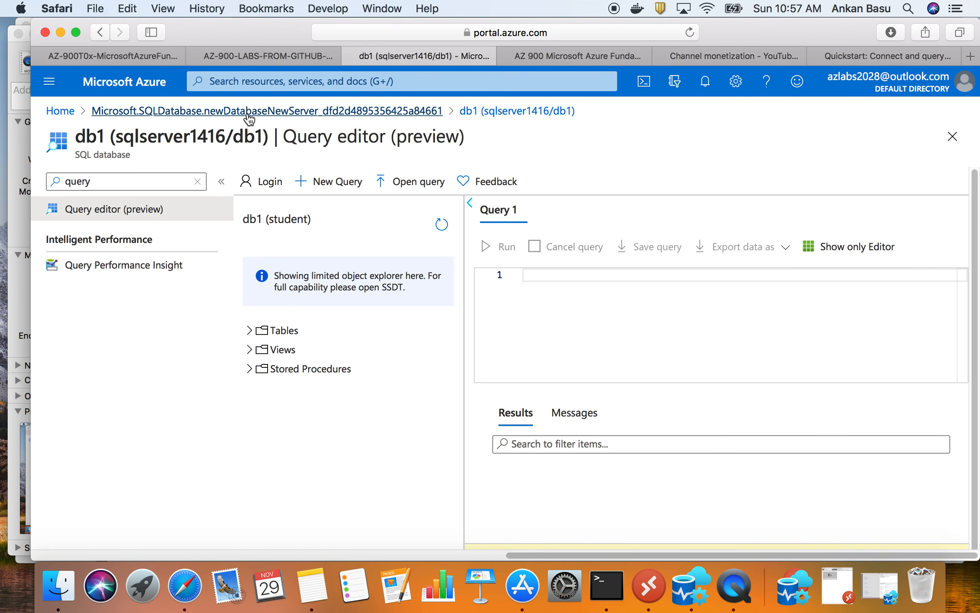
{"action": "right_click", "coordinate": [66, 111]}
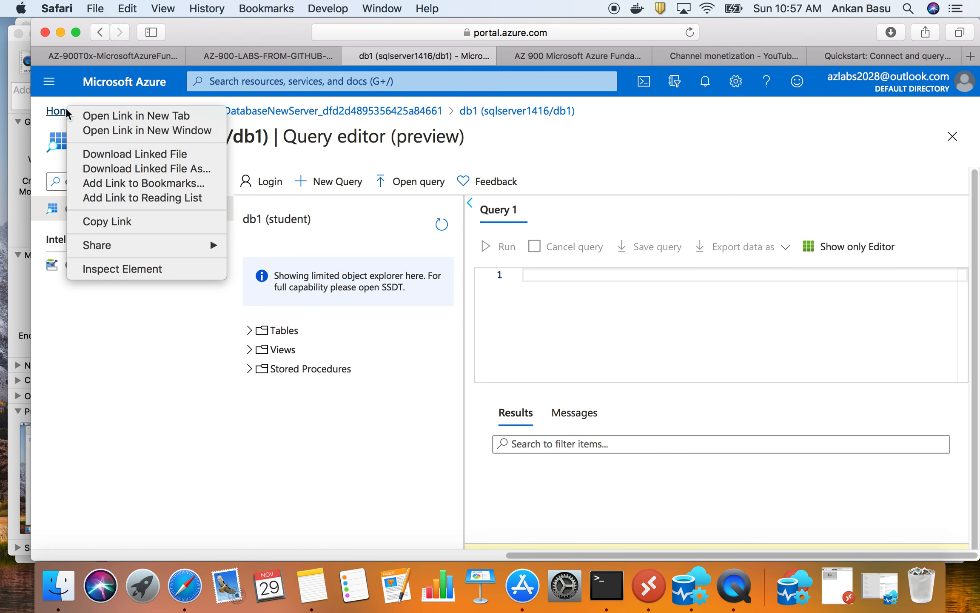
{"action": "left_click", "coordinate": [117, 116]}
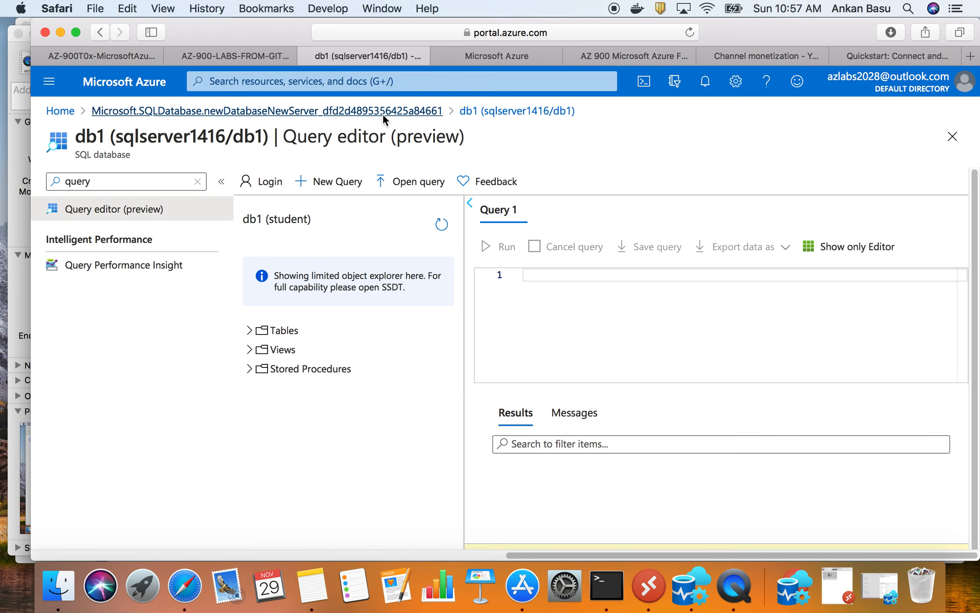
{"action": "left_click", "coordinate": [494, 58]}
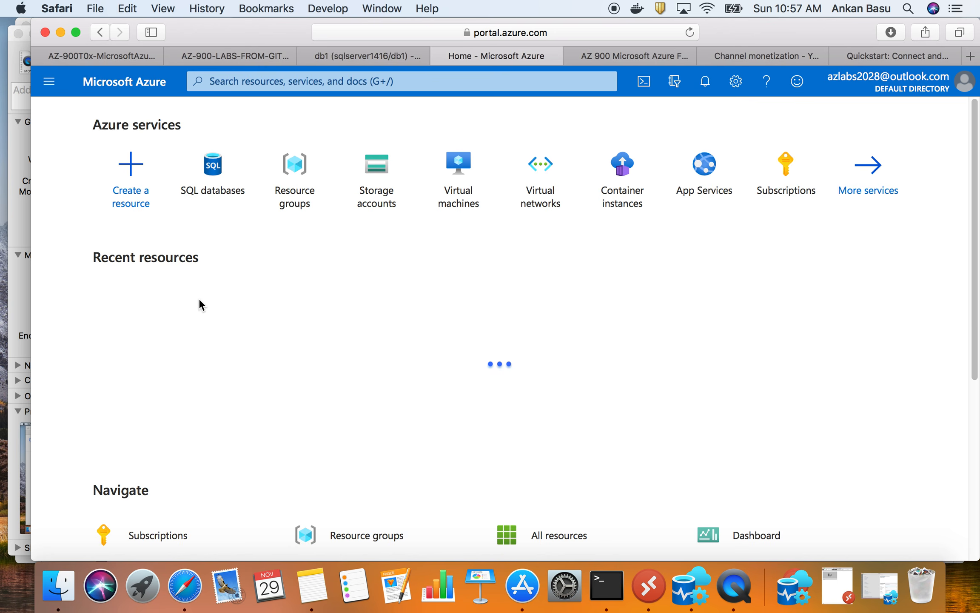
{"action": "left_click", "coordinate": [214, 187]}
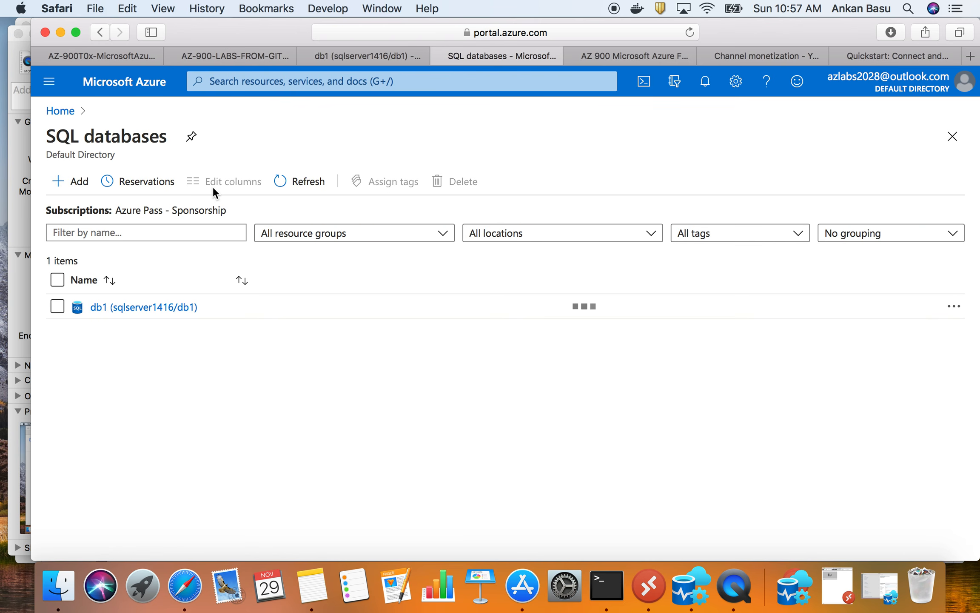
{"action": "left_click", "coordinate": [137, 307]}
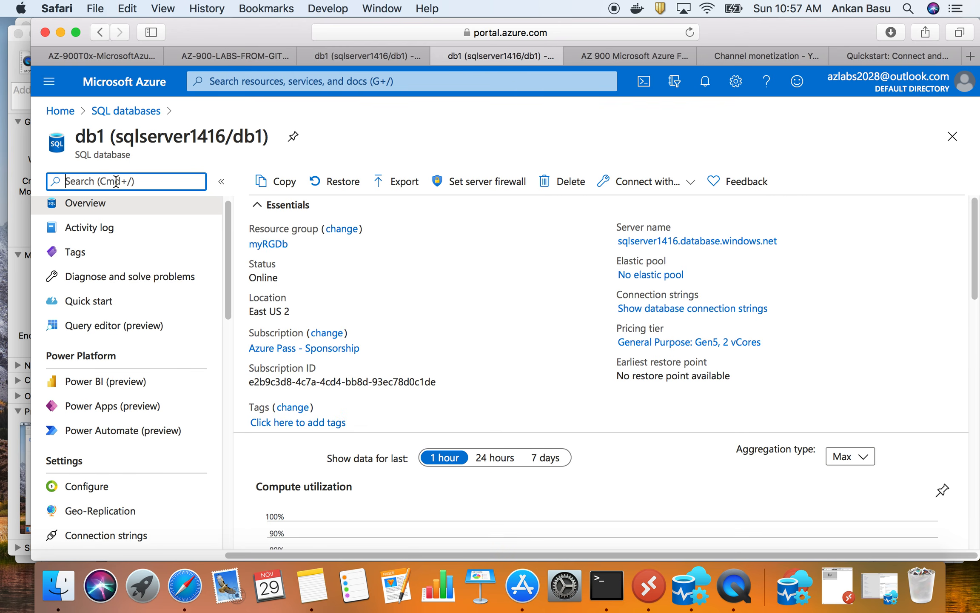
Try to find the firewall settings by searching db1's options for "fi".
{"action": "type", "text": "fi"}
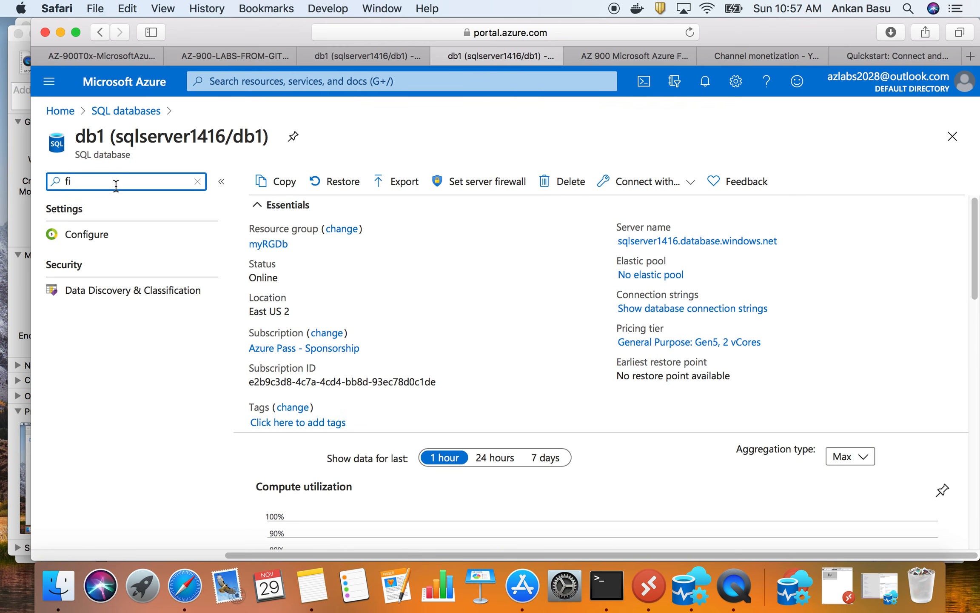
{"action": "key", "text": "BackSpace"}
{"action": "key", "text": "BackSpace"}
{"action": "type", "text": "fi"}
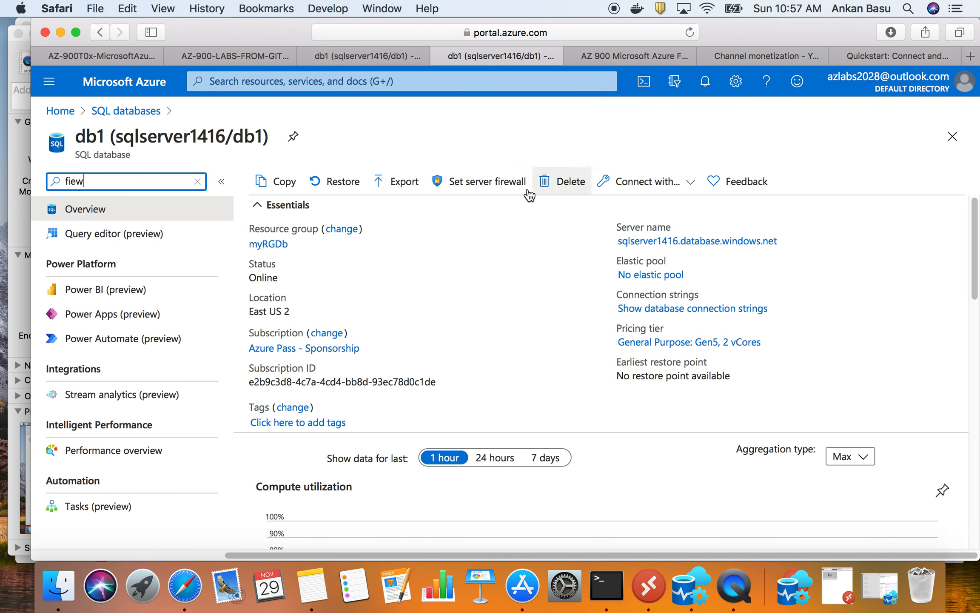
Open the server firewall settings for sqlserver1416 from db1's overview and examine the existing client IP rule.
{"action": "left_click", "coordinate": [495, 188]}
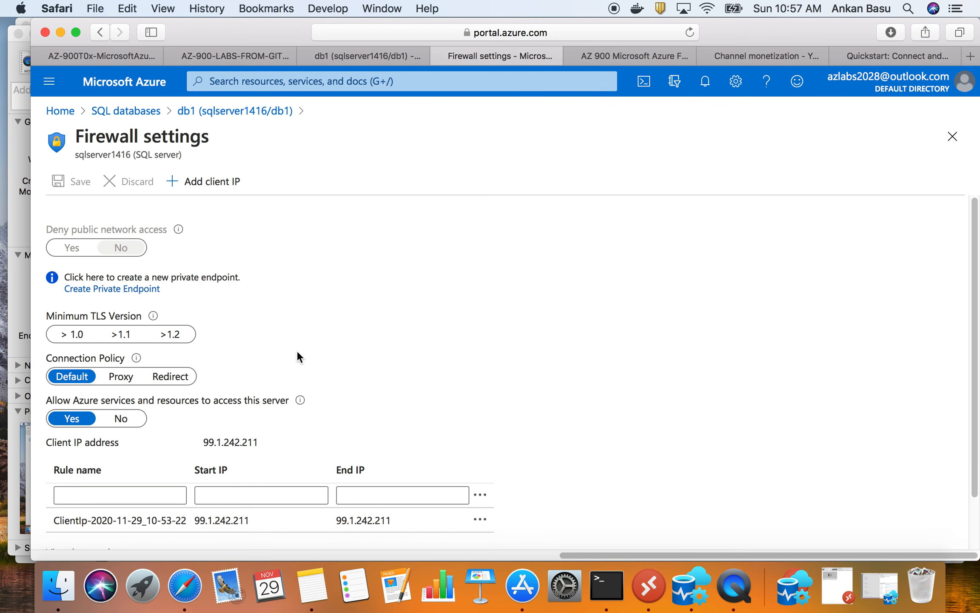
{"action": "scroll", "coordinate": [297, 350], "scroll_direction": "down", "scroll_amount": 1}
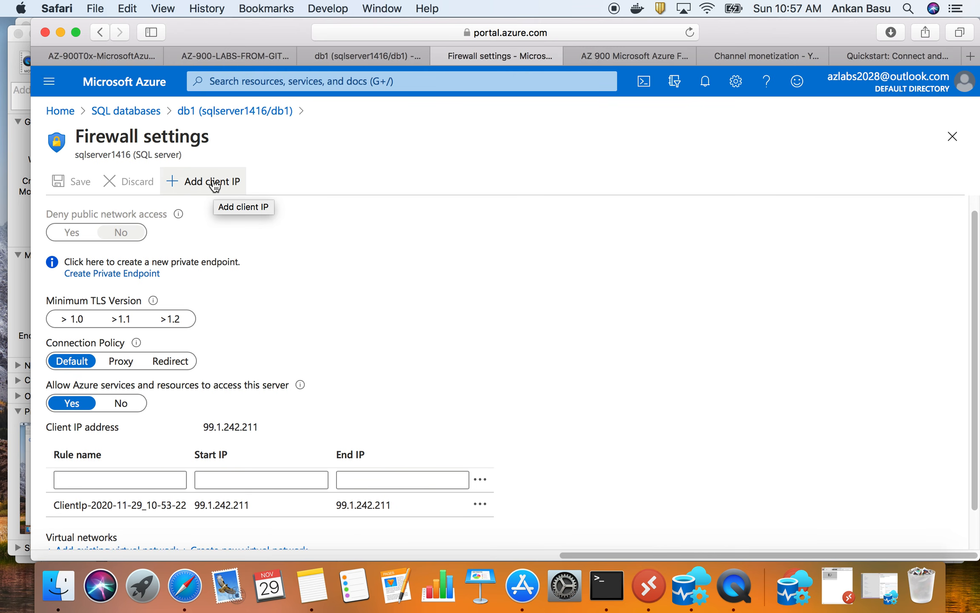
{"action": "left_click_drag", "start_coordinate": [53, 504], "coordinate": [263, 504]}
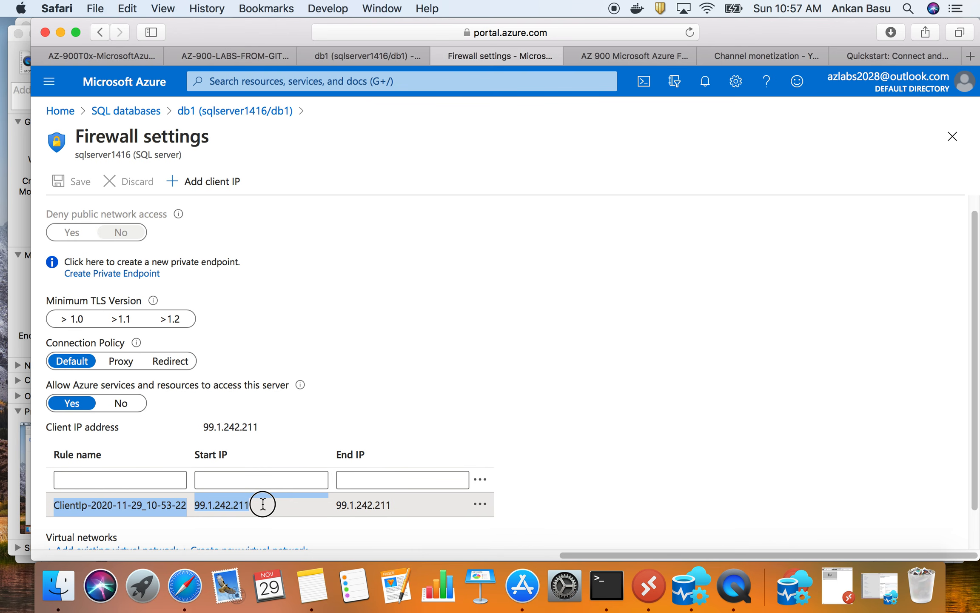
Recheck the walkthrough's login error example and try adding the current client IP to the sqlserver1416 firewall rules, closing the settings without saving.
{"action": "left_click", "coordinate": [116, 58]}
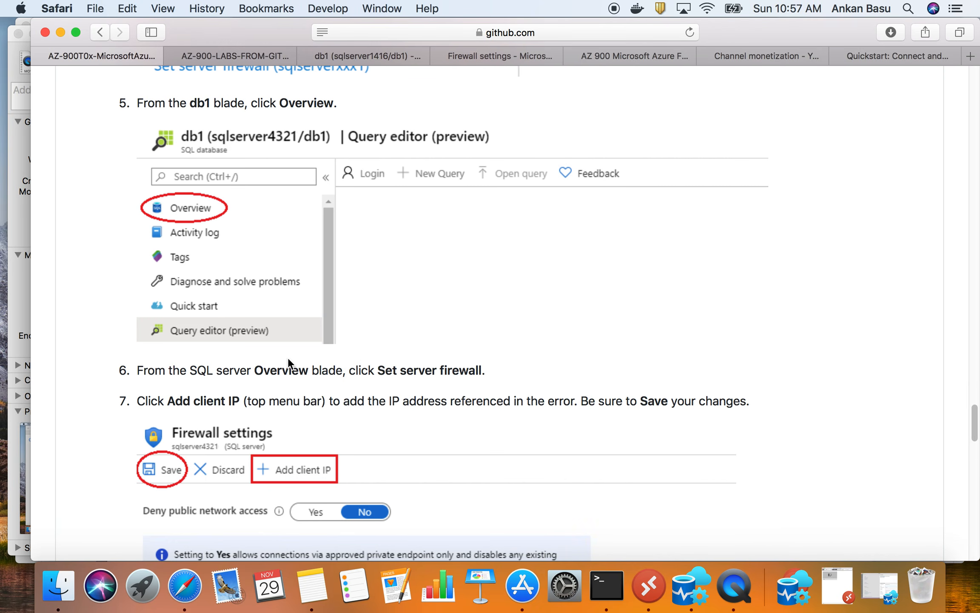
{"action": "scroll", "coordinate": [288, 357], "scroll_direction": "up", "scroll_amount": 8}
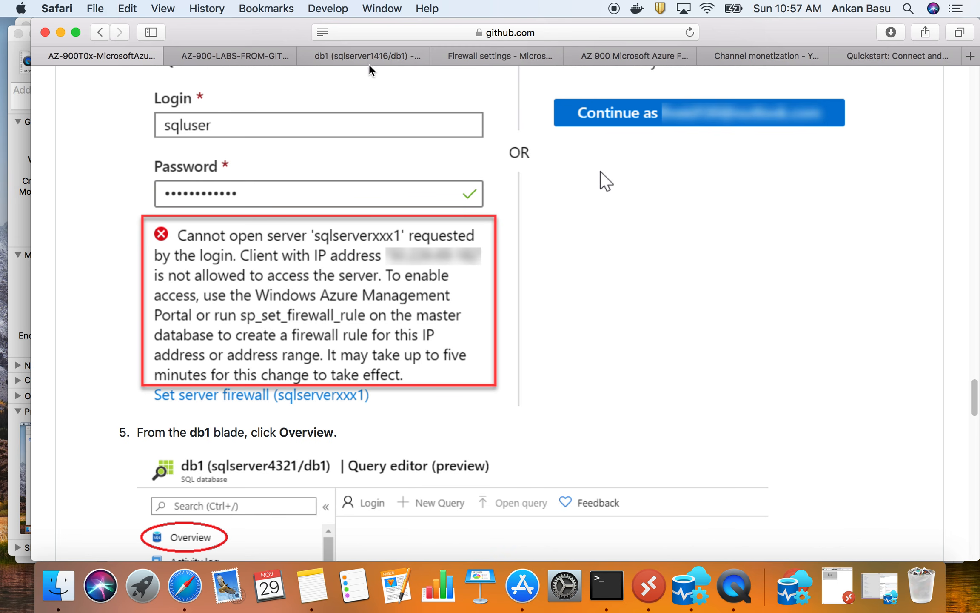
{"action": "left_click", "coordinate": [487, 60]}
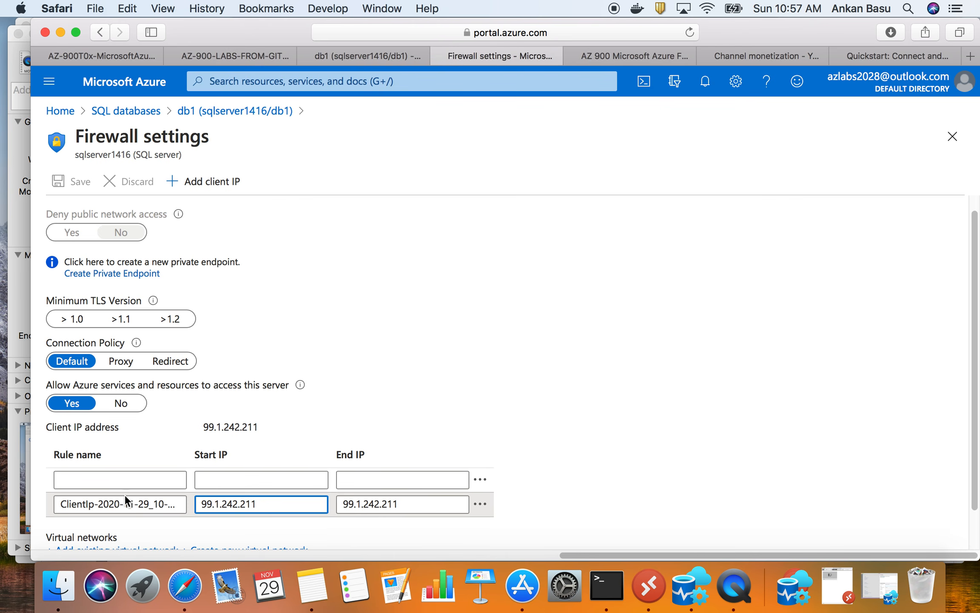
{"action": "scroll", "coordinate": [189, 436], "scroll_direction": "down", "scroll_amount": 1}
{"action": "left_click", "coordinate": [216, 188]}
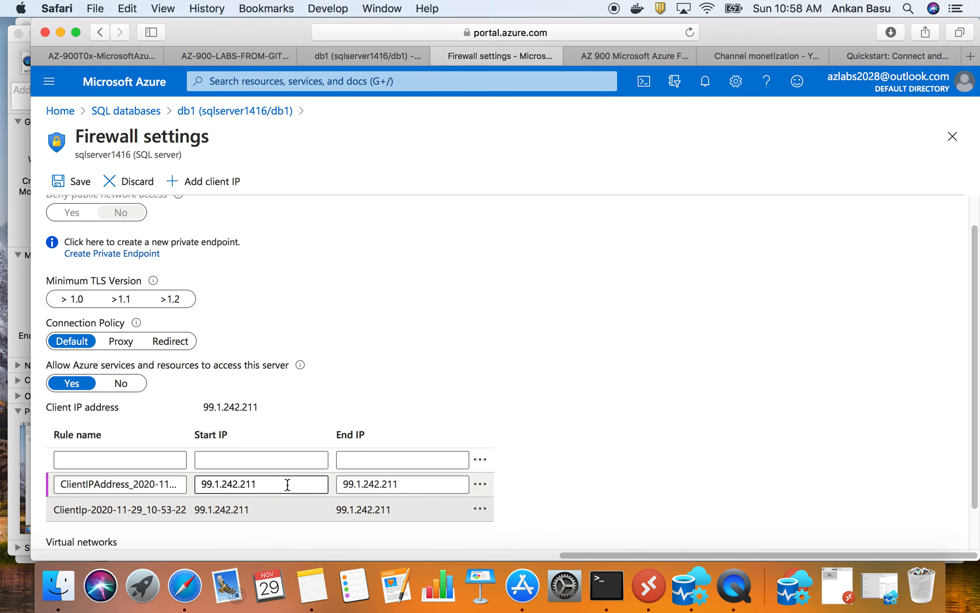
{"action": "left_click", "coordinate": [438, 56]}
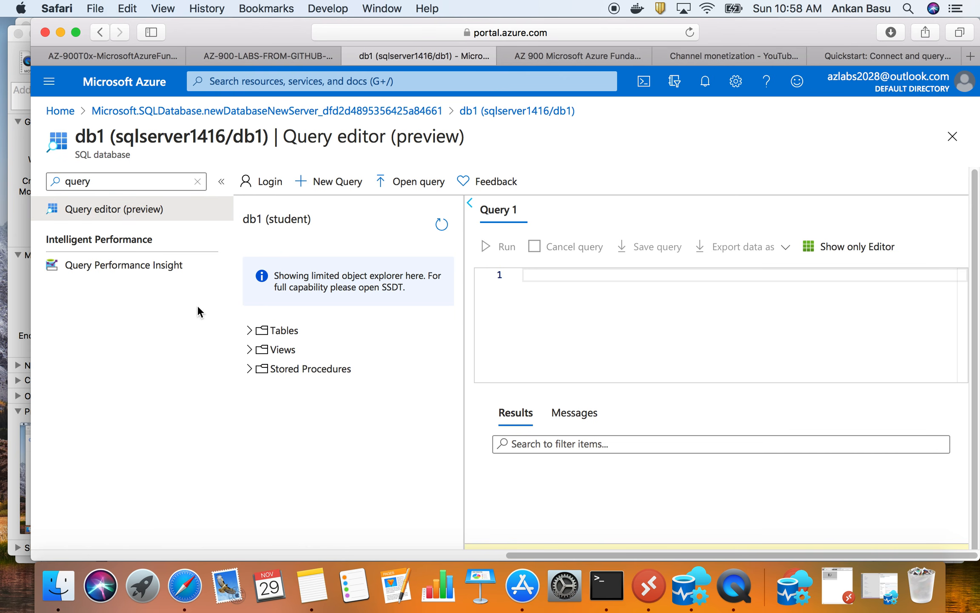
Browse db1's tables and views in the query editor's object explorer, examining the columns of dbo.BuildVersion.
{"action": "left_click", "coordinate": [249, 330]}
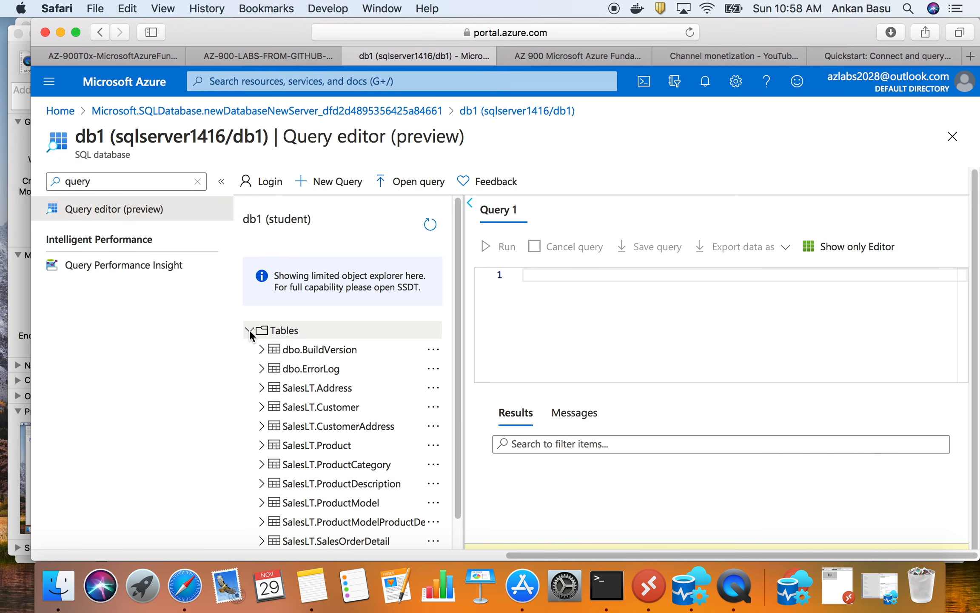
{"action": "left_click", "coordinate": [350, 350]}
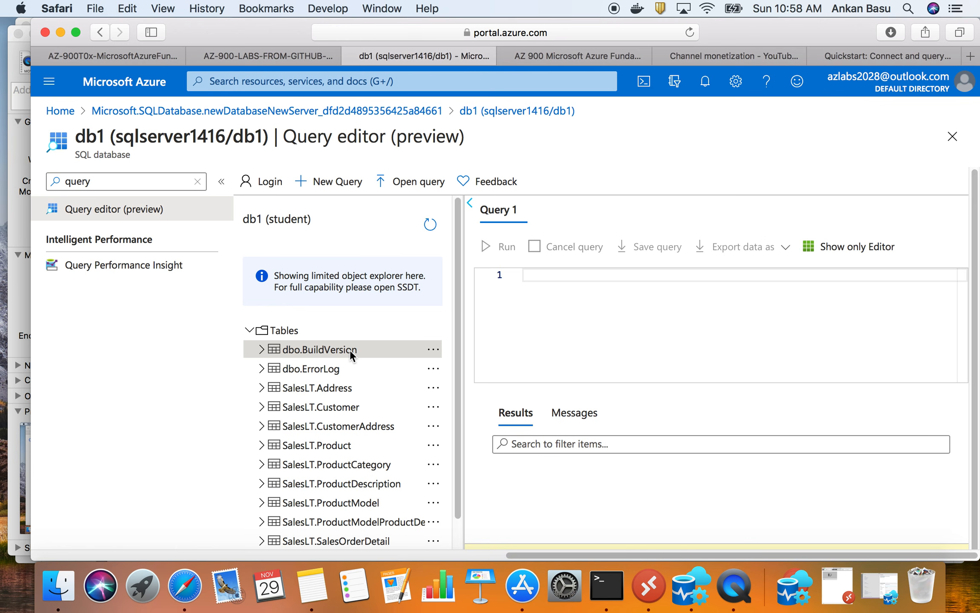
{"action": "left_click", "coordinate": [262, 349]}
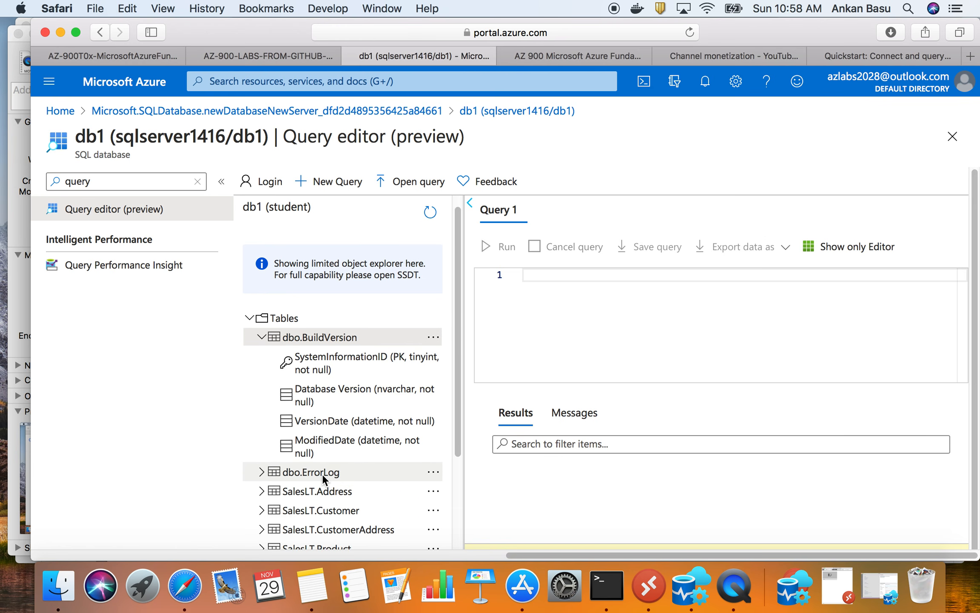
{"action": "scroll", "coordinate": [323, 473], "scroll_direction": "down", "scroll_amount": 5}
{"action": "left_click", "coordinate": [250, 531]}
{"action": "scroll", "coordinate": [340, 401], "scroll_direction": "down", "scroll_amount": 2}
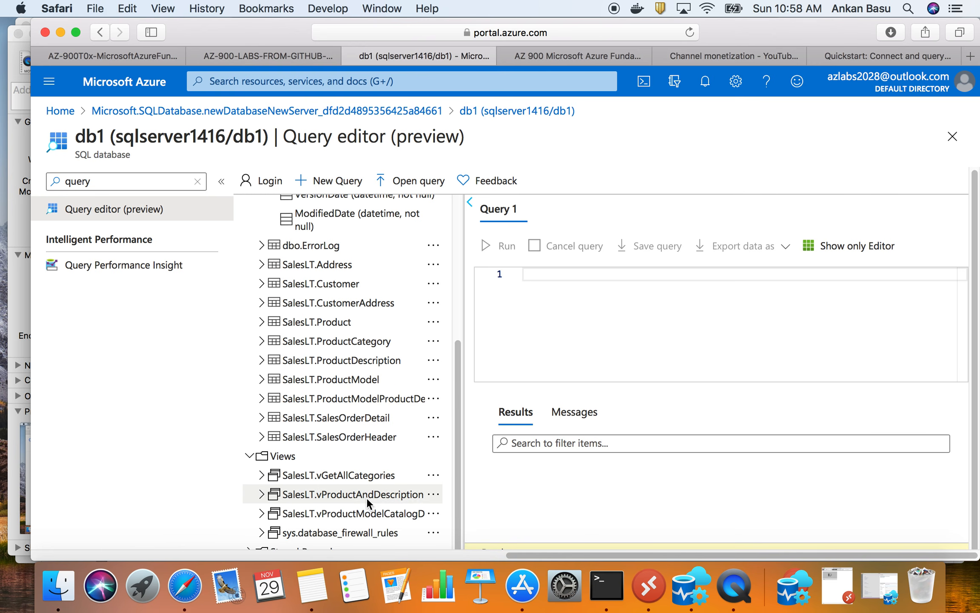
{"action": "scroll", "coordinate": [298, 340], "scroll_direction": "up", "scroll_amount": 6}
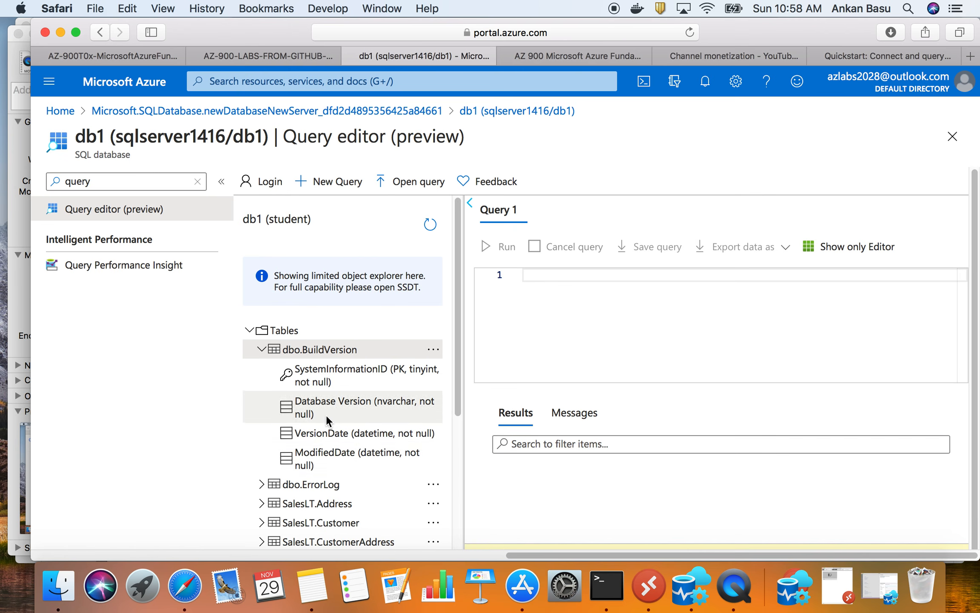
{"action": "left_click", "coordinate": [263, 347]}
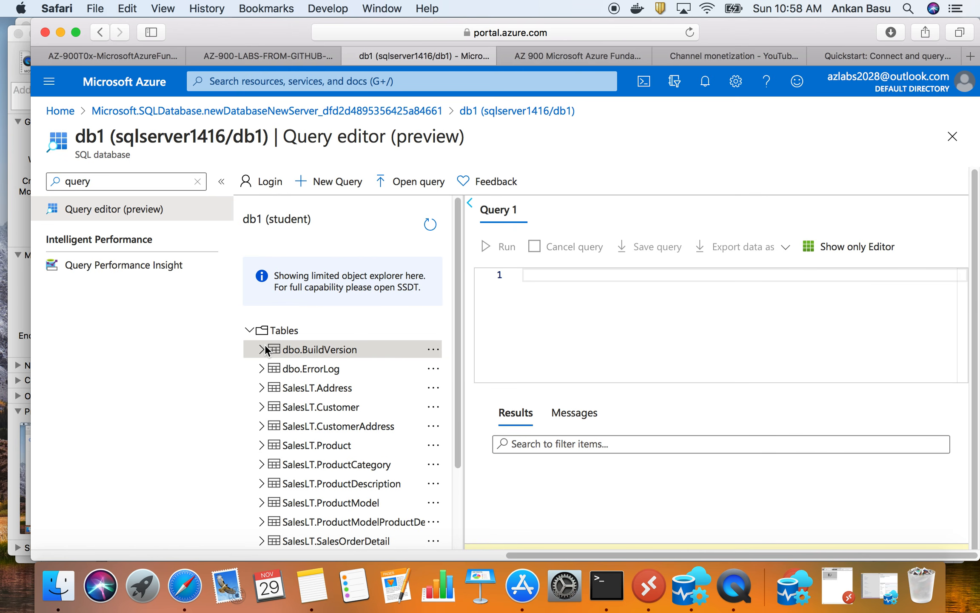
{"action": "left_click", "coordinate": [251, 330]}
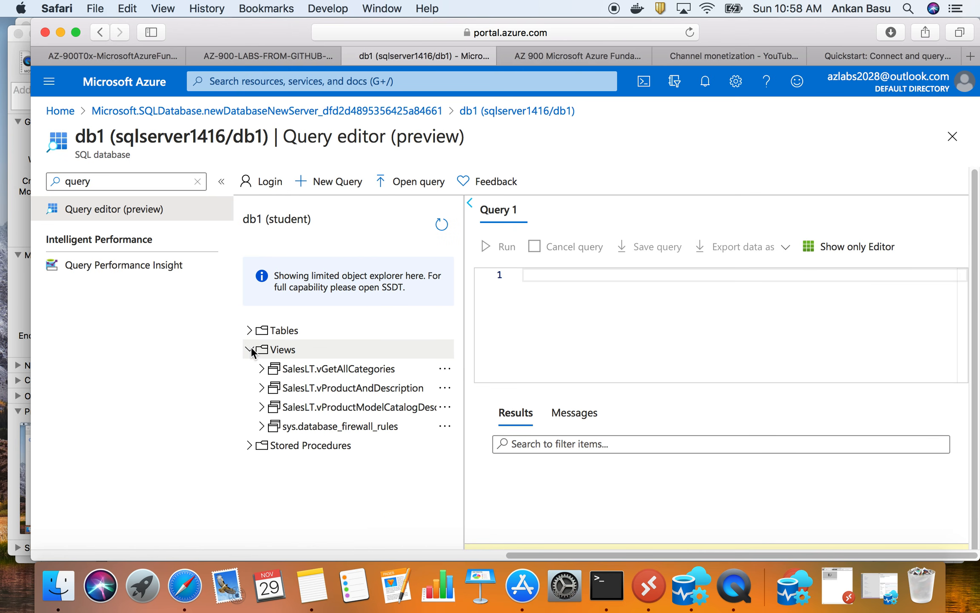
Examine db1's stored procedures in the object explorer and collapse the expanded folders.
{"action": "left_click", "coordinate": [251, 445]}
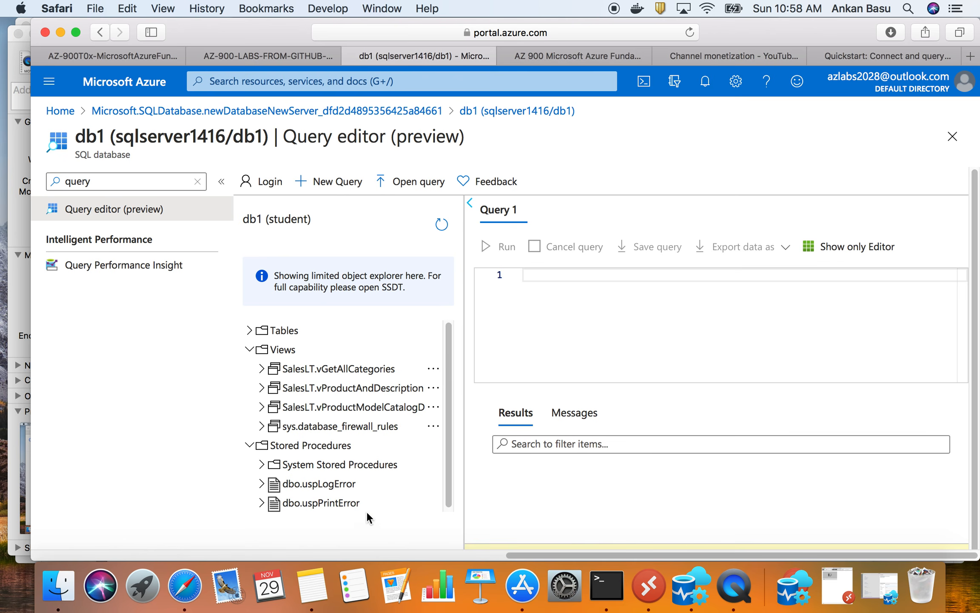
{"action": "left_click", "coordinate": [251, 444]}
{"action": "left_click", "coordinate": [251, 349]}
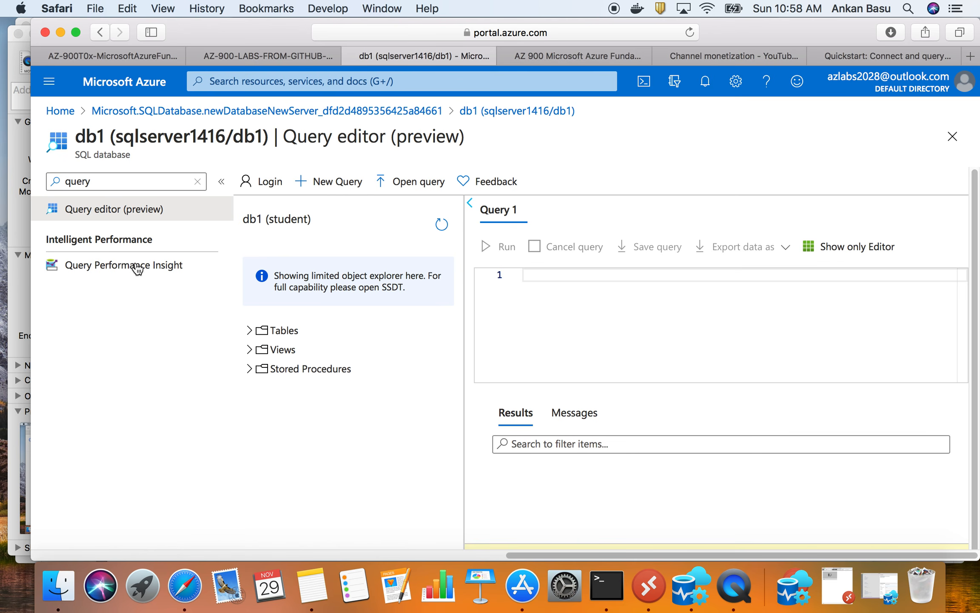
Find the sample SELECT TOP 20 query in step 9 of the walkthrough and copy it.
{"action": "left_click", "coordinate": [123, 57]}
{"action": "scroll", "coordinate": [366, 349], "scroll_direction": "down", "scroll_amount": 15}
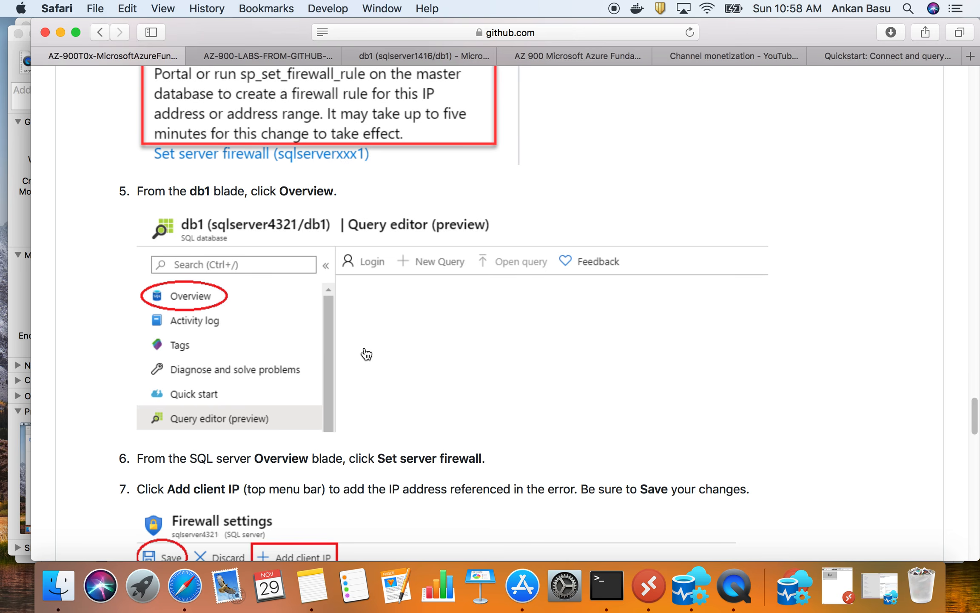
{"action": "scroll", "coordinate": [367, 348], "scroll_direction": "down", "scroll_amount": 3}
{"action": "scroll", "coordinate": [366, 348], "scroll_direction": "down", "scroll_amount": 15}
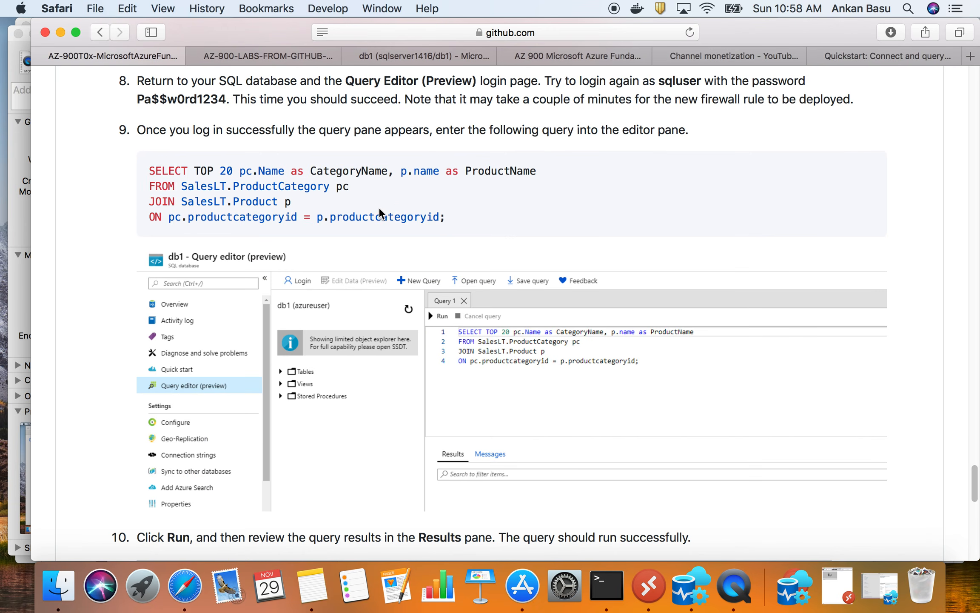
{"action": "left_click_drag", "start_coordinate": [445, 218], "coordinate": [128, 170]}
{"action": "right_click", "coordinate": [190, 186]}
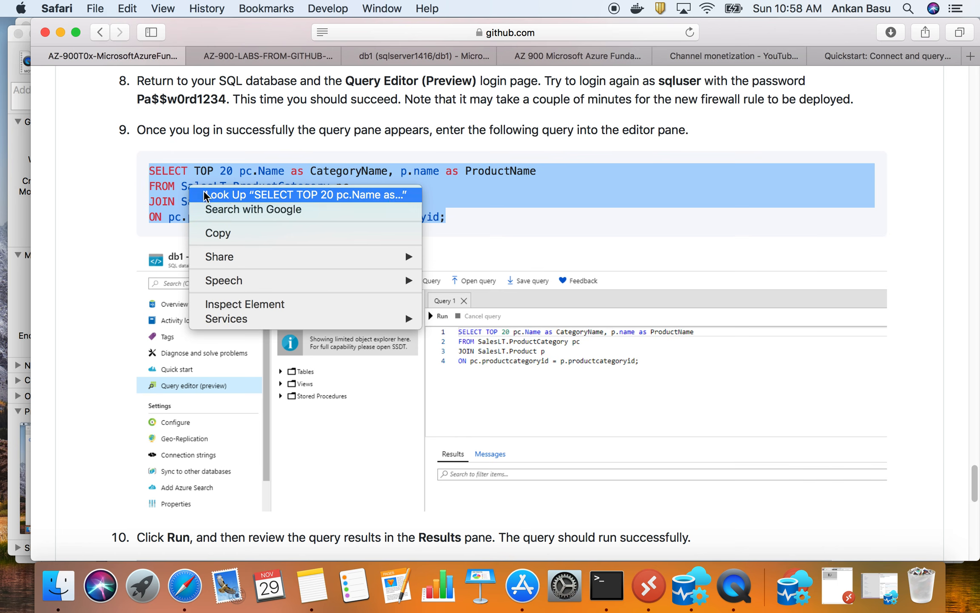
{"action": "left_click", "coordinate": [235, 232]}
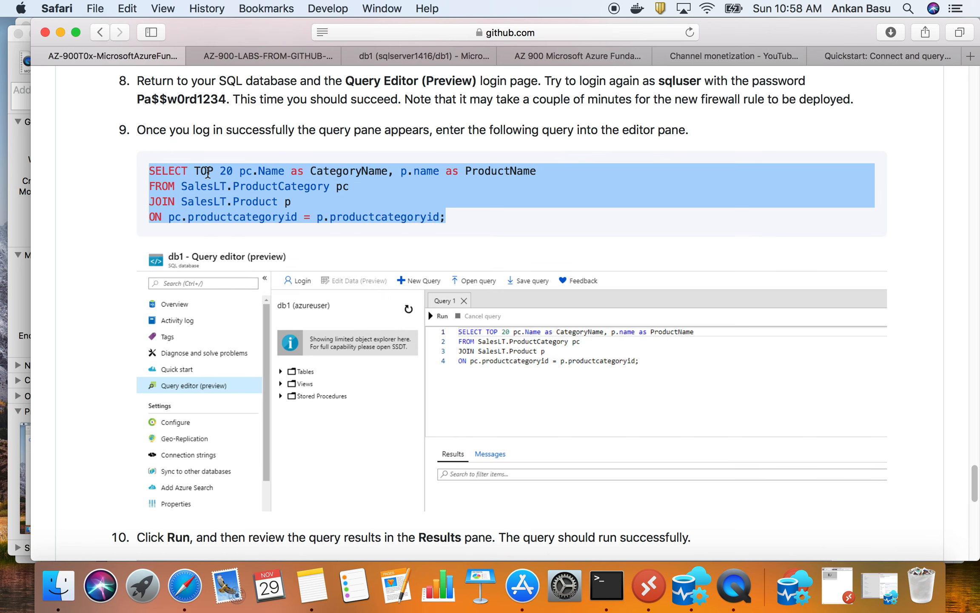
Examine the sample query's selected columns, the SalesLT.ProductCategory and SalesLT.Product tables, and the productcategoryid join condition.
{"action": "left_click", "coordinate": [242, 173]}
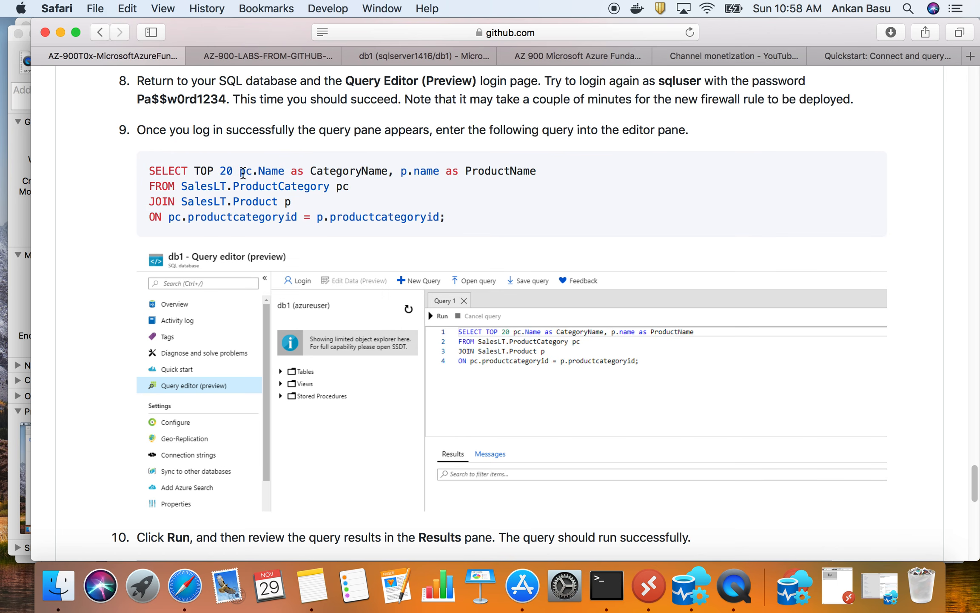
{"action": "double_click", "coordinate": [266, 170]}
{"action": "double_click", "coordinate": [317, 171]}
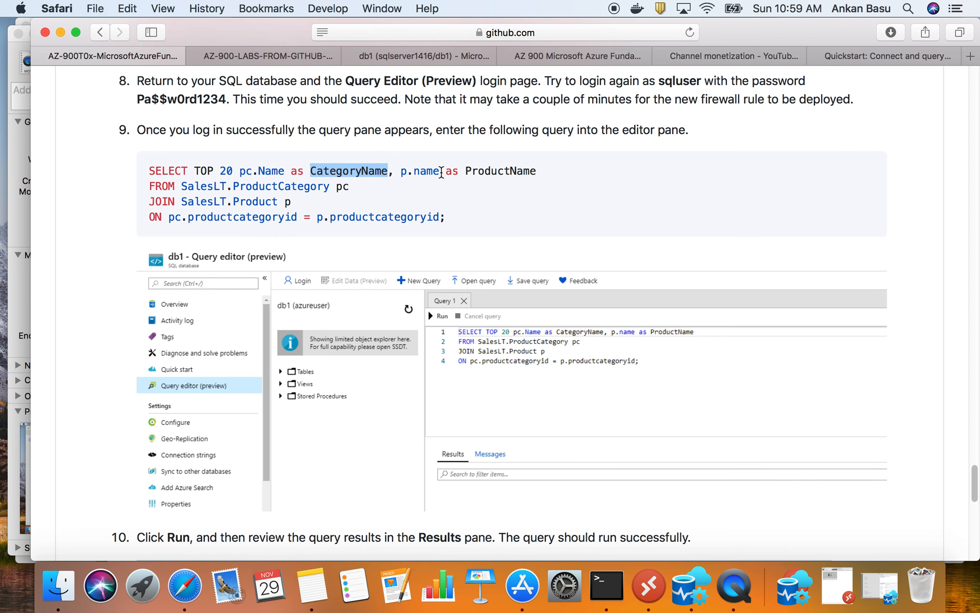
{"action": "left_click_drag", "start_coordinate": [402, 172], "coordinate": [426, 171]}
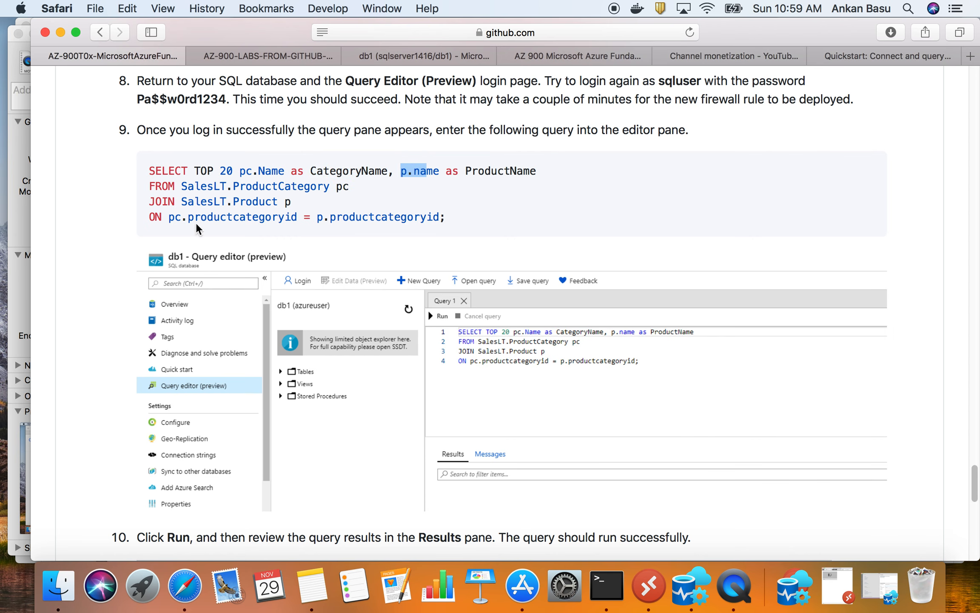
{"action": "left_click", "coordinate": [346, 187]}
{"action": "left_click_drag", "start_coordinate": [187, 187], "coordinate": [333, 188]}
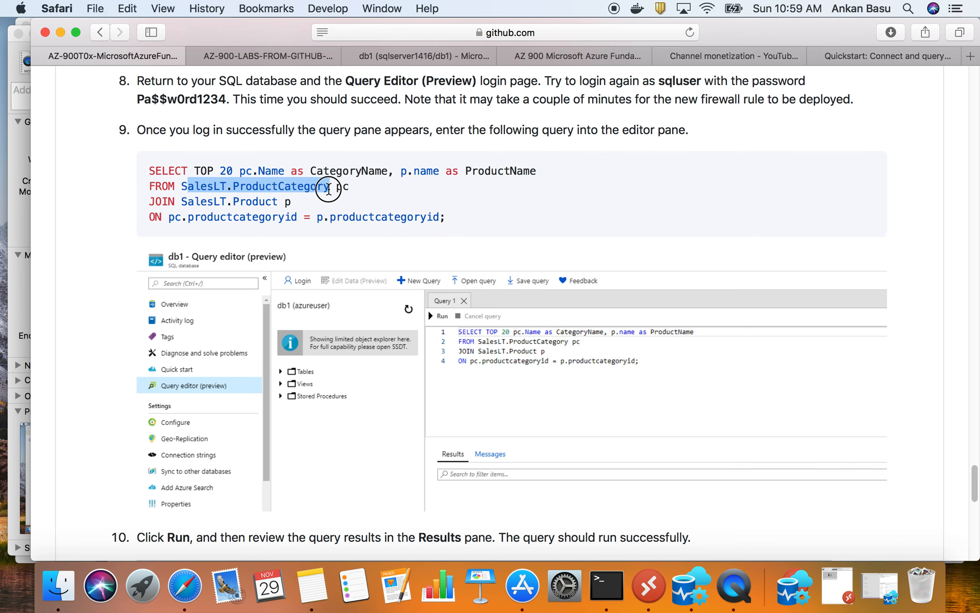
{"action": "double_click", "coordinate": [403, 175]}
{"action": "left_click_drag", "start_coordinate": [182, 201], "coordinate": [279, 203]}
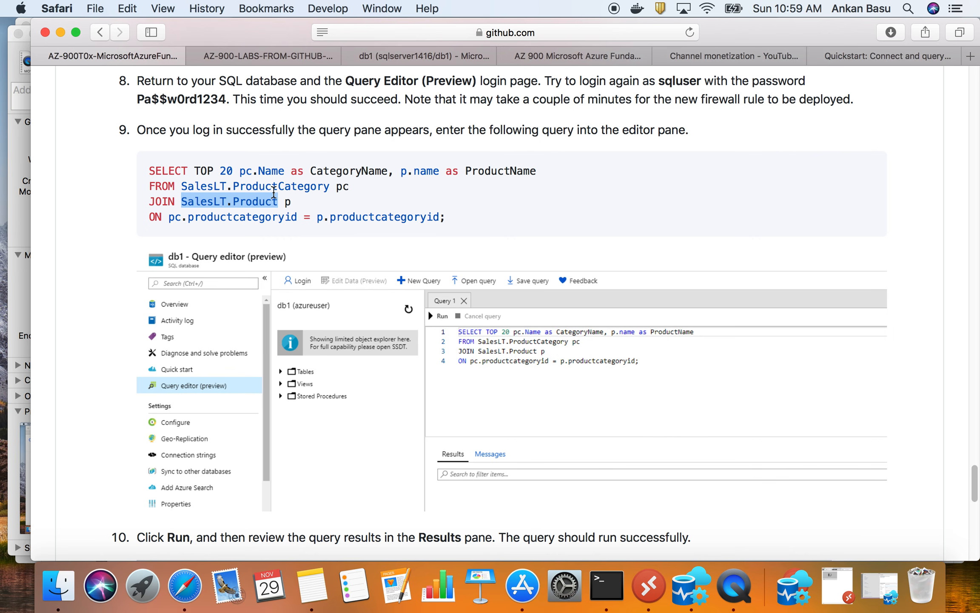
{"action": "left_click_drag", "start_coordinate": [147, 217], "coordinate": [464, 217]}
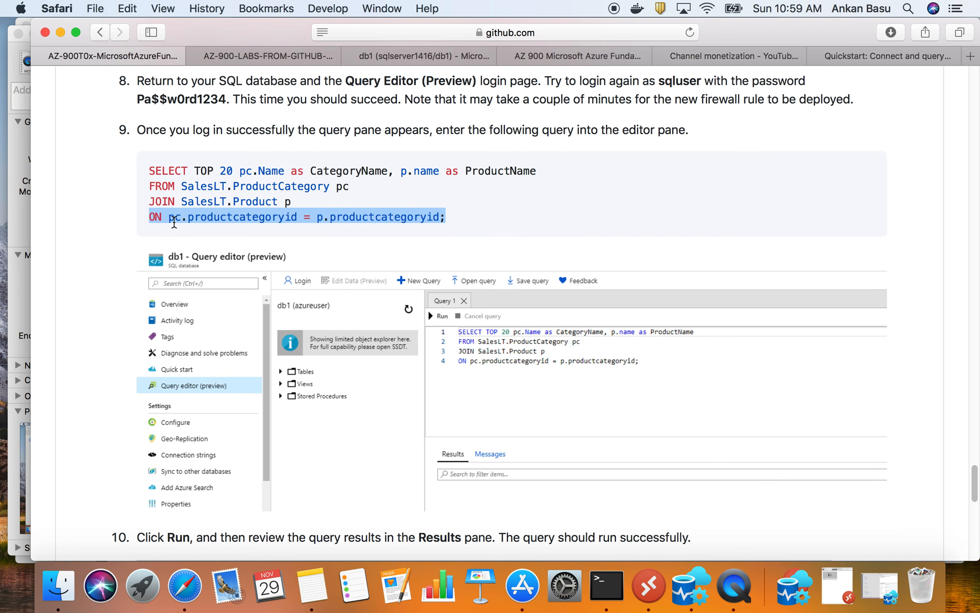
Copy the complete four-line sample query from the walkthrough and paste it into Query 1 of db1's query editor.
{"action": "left_click_drag", "start_coordinate": [451, 219], "coordinate": [155, 173]}
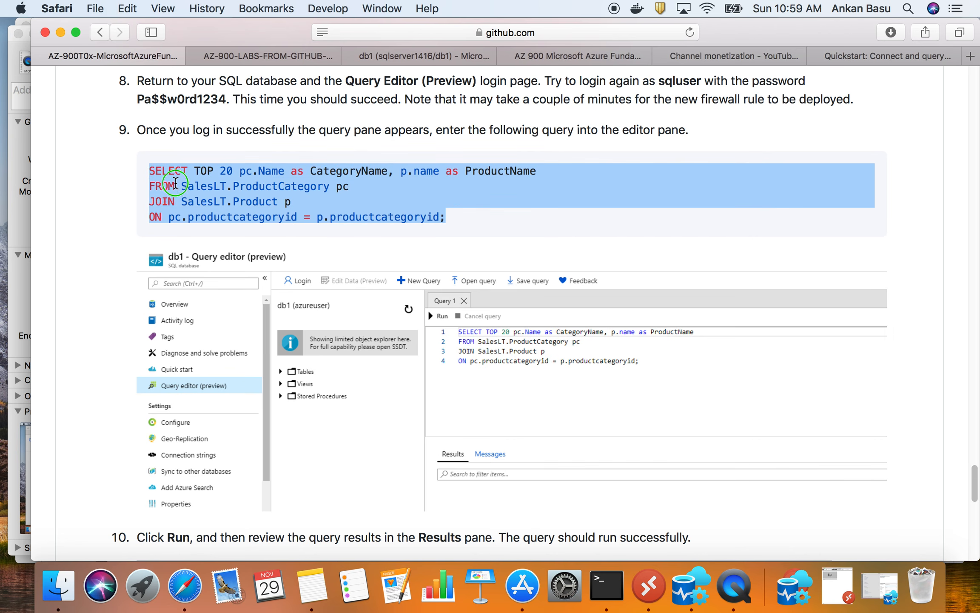
{"action": "right_click", "coordinate": [171, 177]}
{"action": "left_click", "coordinate": [200, 226]}
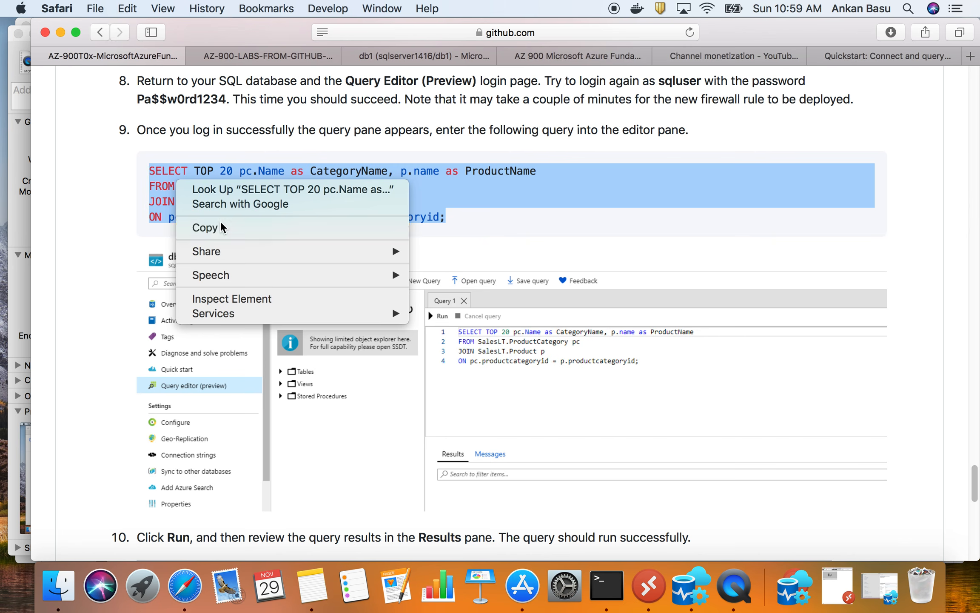
{"action": "left_click", "coordinate": [396, 55]}
{"action": "left_click", "coordinate": [516, 323]}
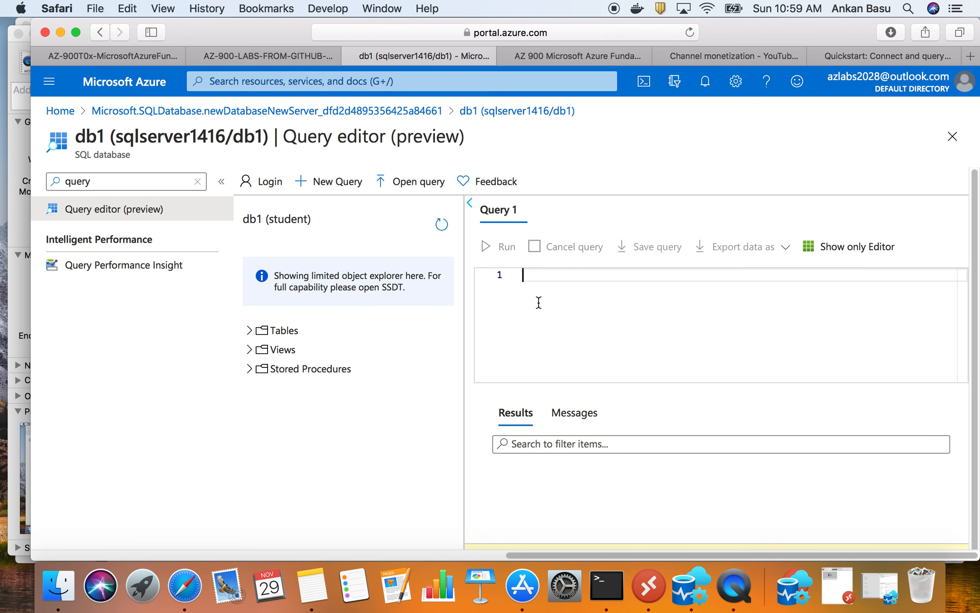
{"action": "key", "text": "super+v"}
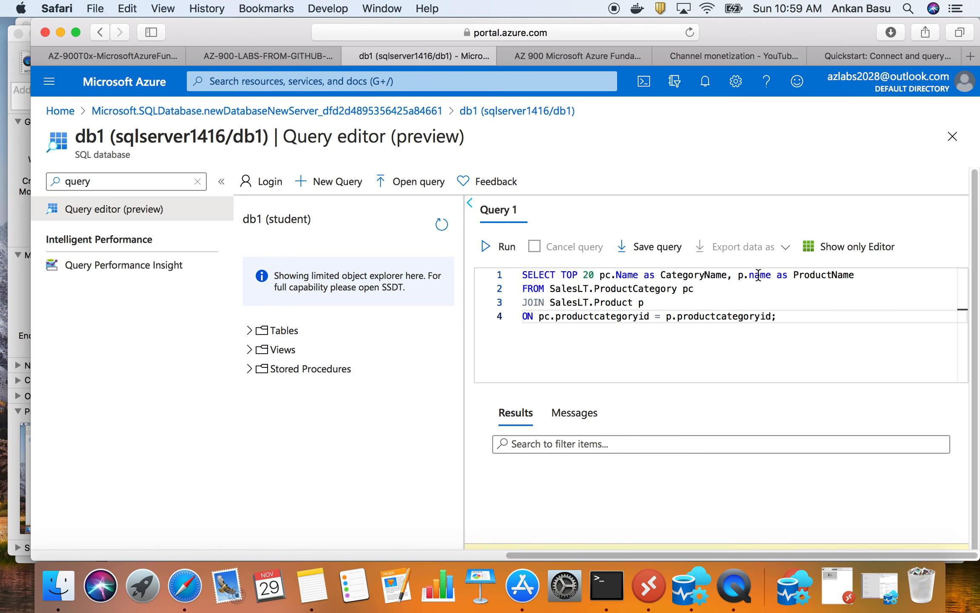
Run the product category query on db1 and review the returned CategoryName and ProductName rows.
{"action": "left_click", "coordinate": [503, 251]}
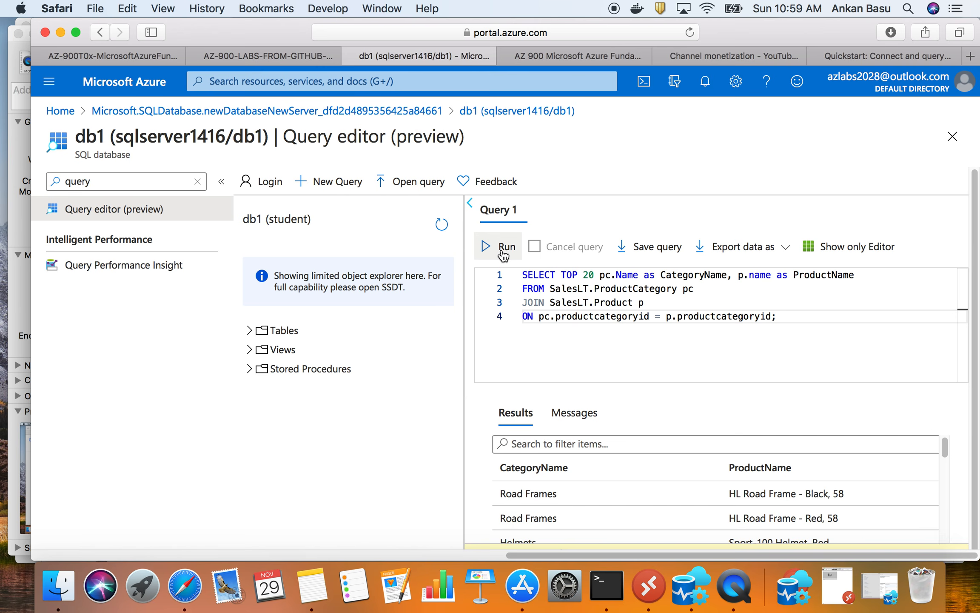
{"action": "scroll", "coordinate": [585, 486], "scroll_direction": "down", "scroll_amount": 5}
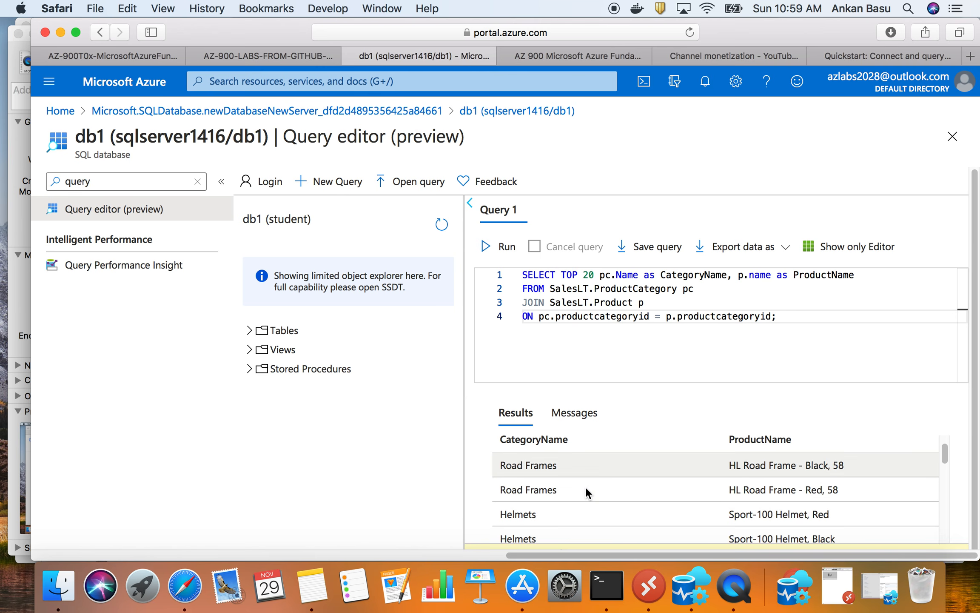
{"action": "scroll", "coordinate": [585, 494], "scroll_direction": "down", "scroll_amount": 5}
{"action": "scroll", "coordinate": [585, 495], "scroll_direction": "up", "scroll_amount": 10}
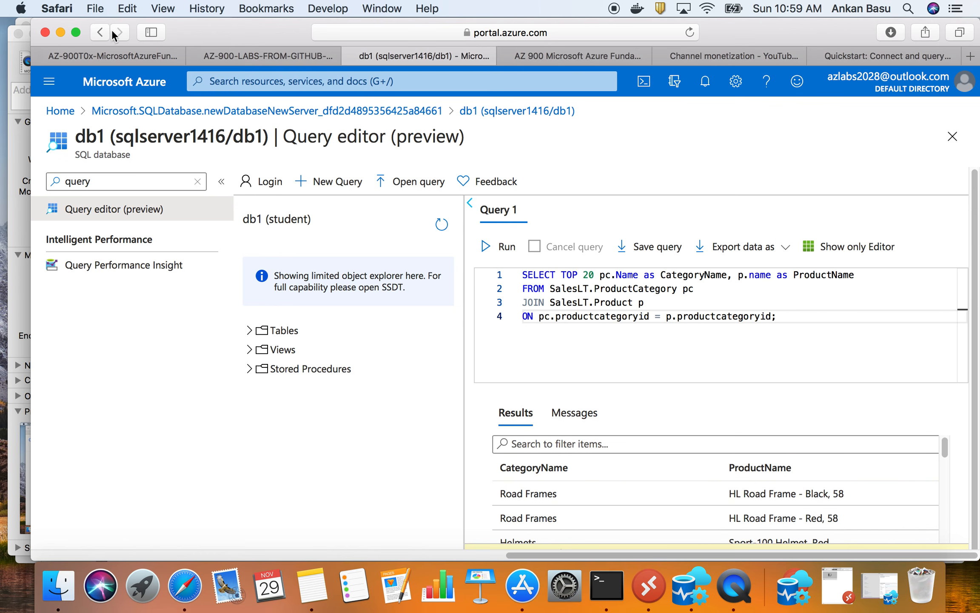
Compare the query results in db1 with the expected results and success status shown at the end of the walkthrough.
{"action": "left_click", "coordinate": [113, 57]}
{"action": "scroll", "coordinate": [354, 353], "scroll_direction": "down", "scroll_amount": 4}
{"action": "scroll", "coordinate": [354, 352], "scroll_direction": "down", "scroll_amount": 7}
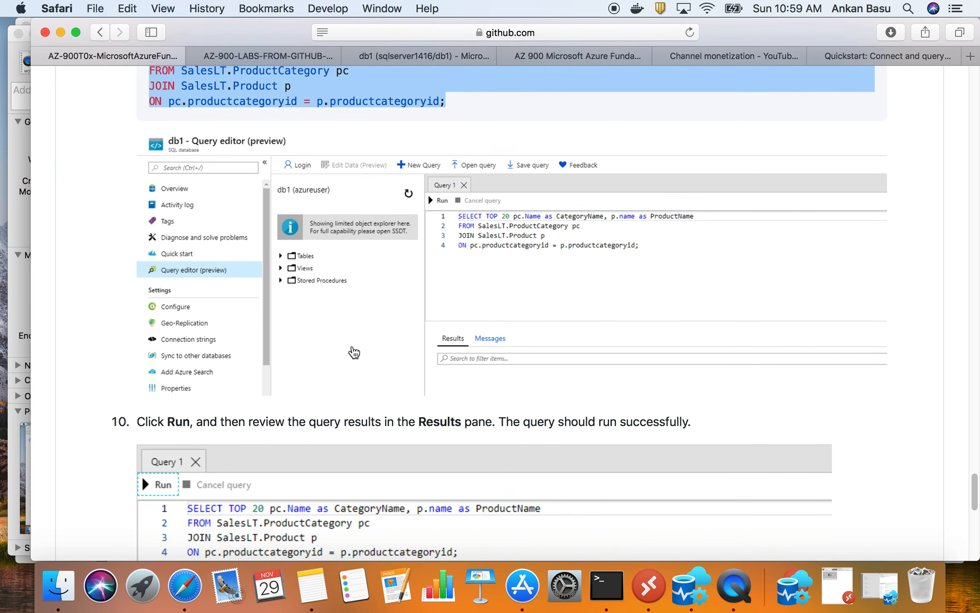
{"action": "scroll", "coordinate": [357, 354], "scroll_direction": "down", "scroll_amount": 6}
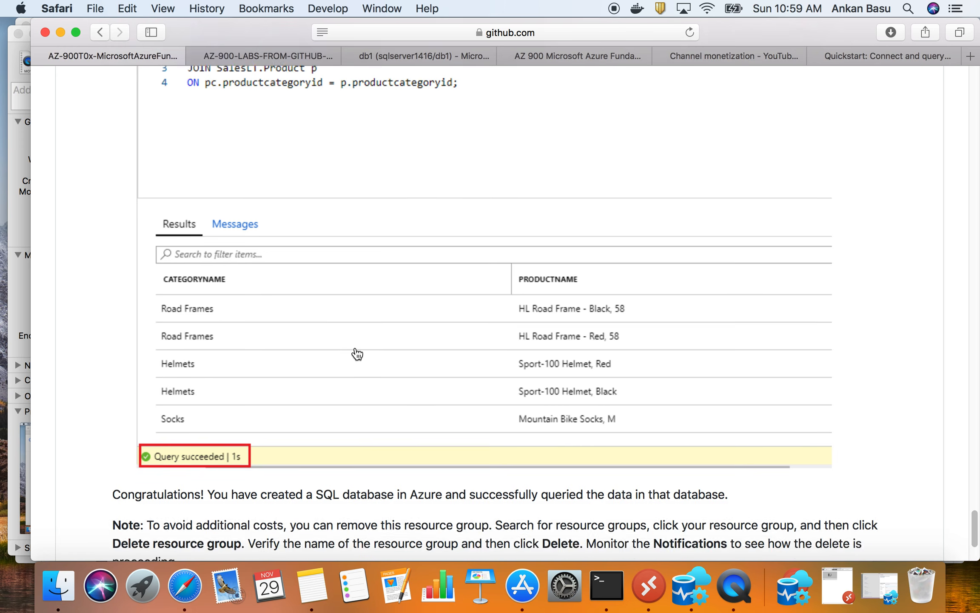
{"action": "left_click", "coordinate": [409, 57]}
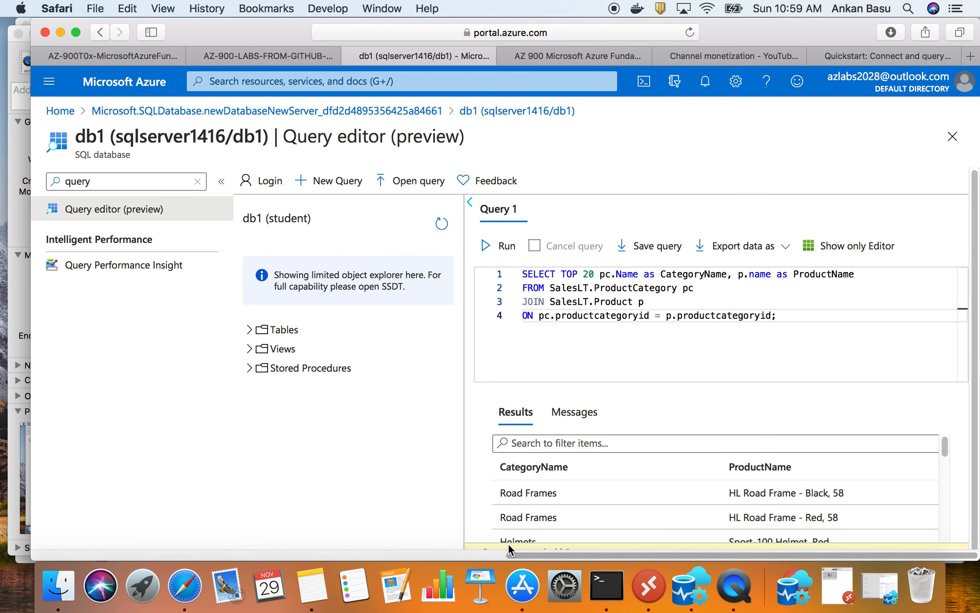
{"action": "left_click_drag", "start_coordinate": [522, 542], "coordinate": [526, 529]}
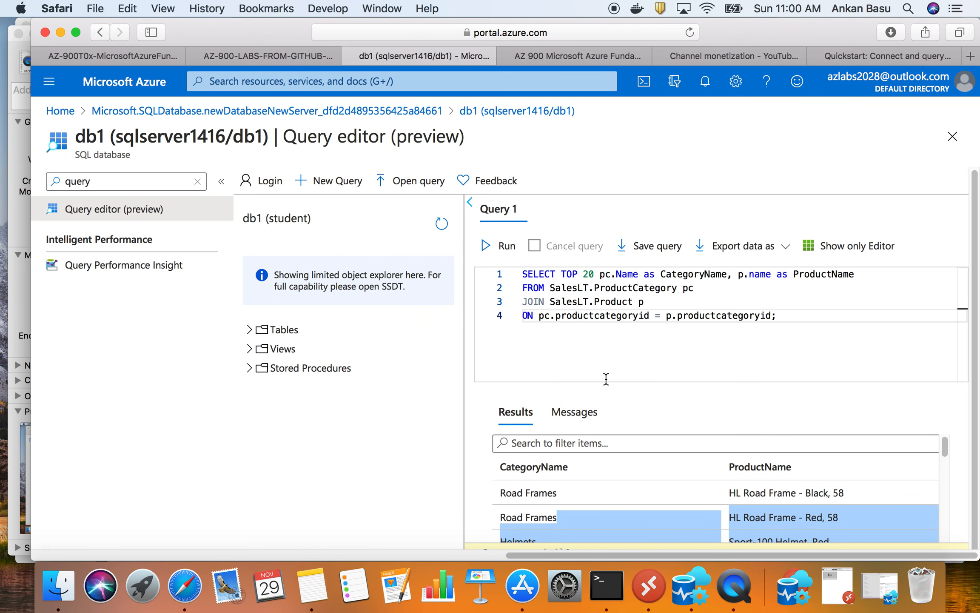
Review the remaining rows of the db1 query results and the walkthrough's closing note on removing the resource group.
{"action": "left_click_drag", "start_coordinate": [607, 382], "coordinate": [614, 457]}
{"action": "scroll", "coordinate": [584, 496], "scroll_direction": "down", "scroll_amount": 10}
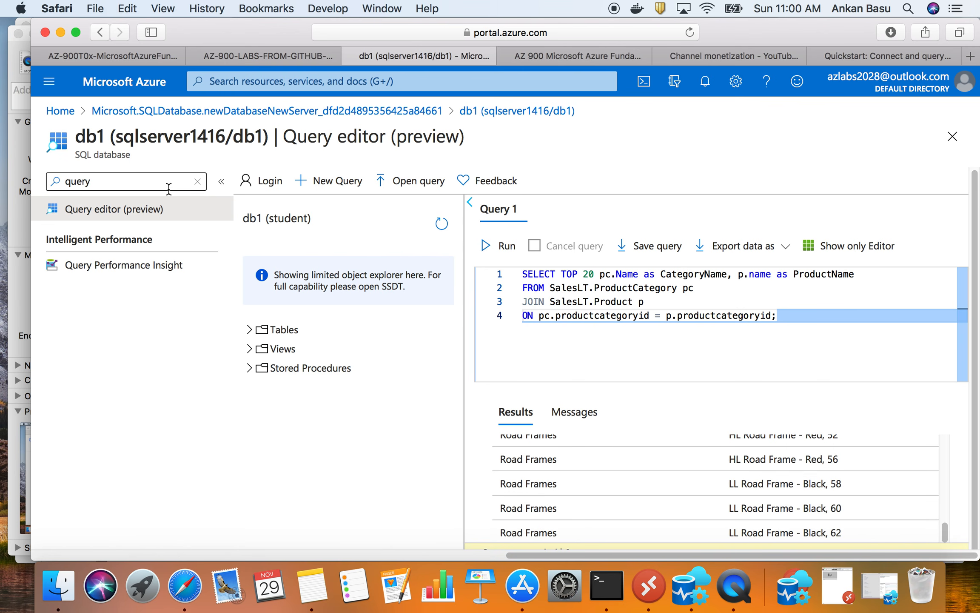
{"action": "left_click", "coordinate": [86, 55]}
{"action": "scroll", "coordinate": [291, 377], "scroll_direction": "down", "scroll_amount": 1}
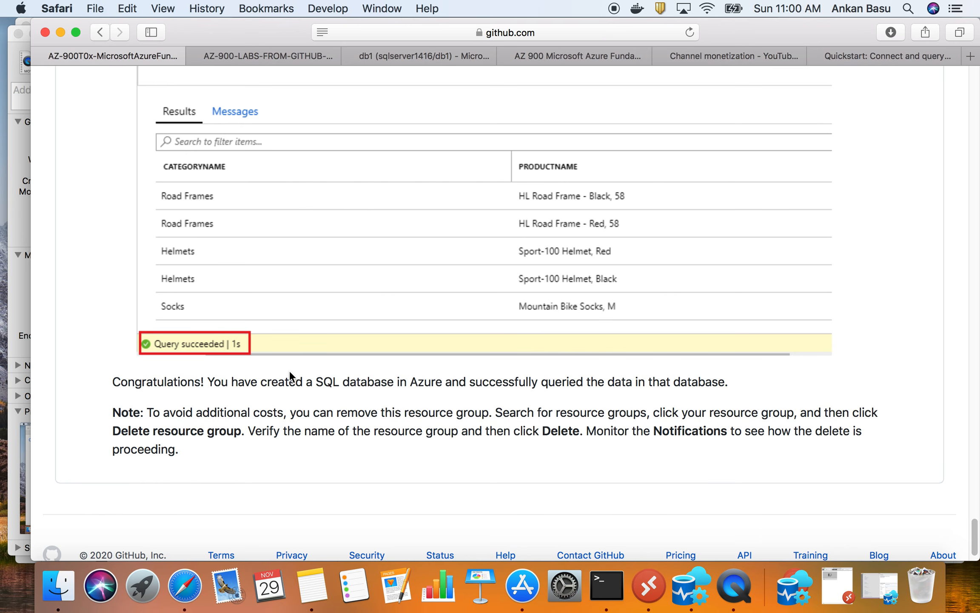
{"action": "scroll", "coordinate": [289, 370], "scroll_direction": "up", "scroll_amount": 15}
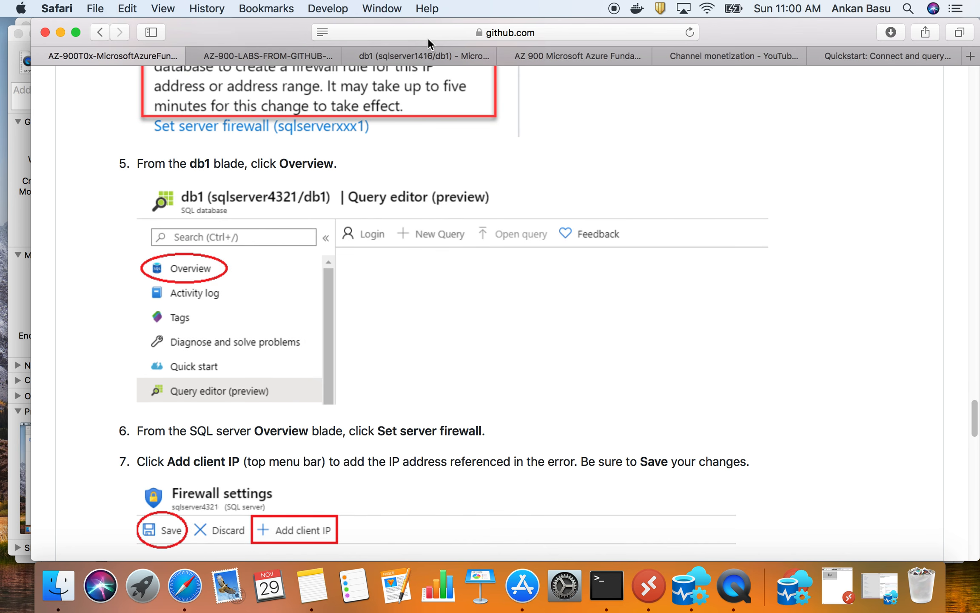
Return to db1's overview in the Azure portal, discarding the unsaved query edits and declining to save the password.
{"action": "left_click", "coordinate": [431, 55]}
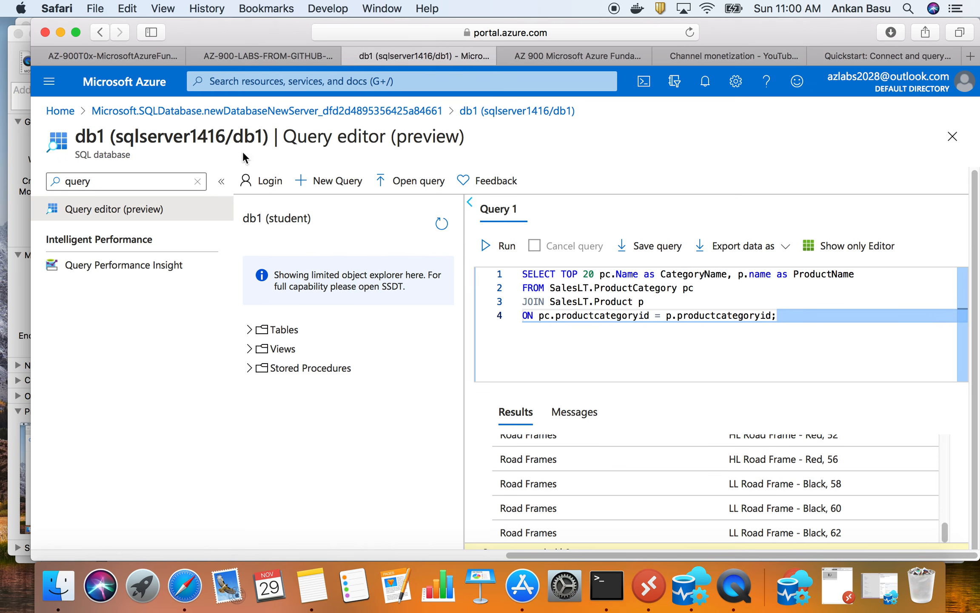
{"action": "left_click", "coordinate": [507, 109]}
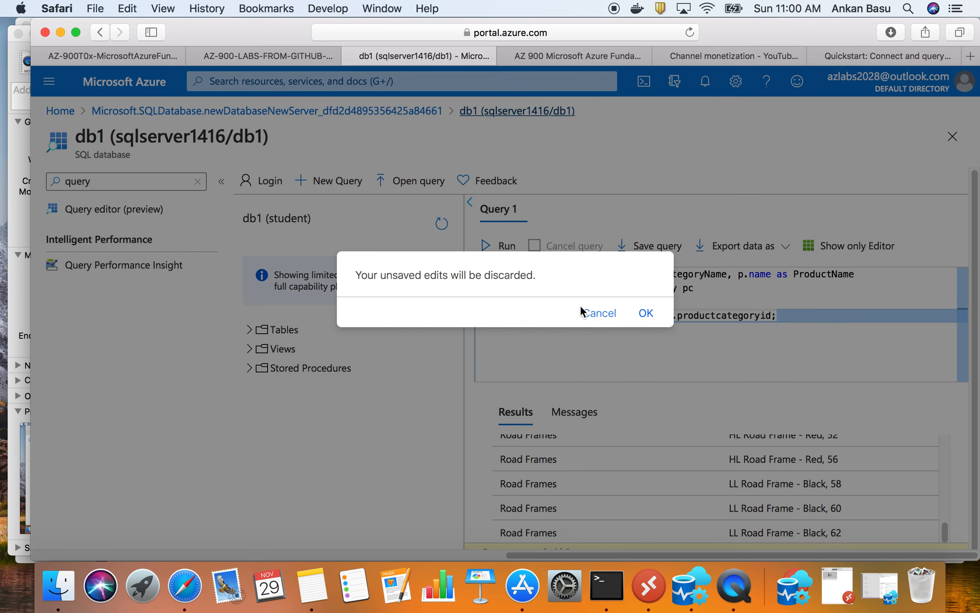
{"action": "left_click", "coordinate": [646, 314]}
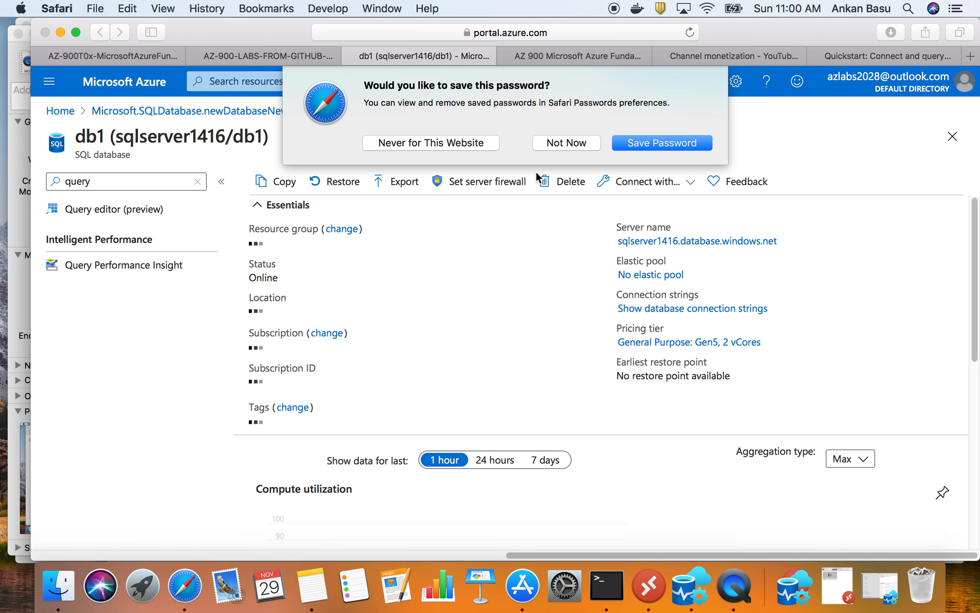
{"action": "left_click", "coordinate": [576, 143]}
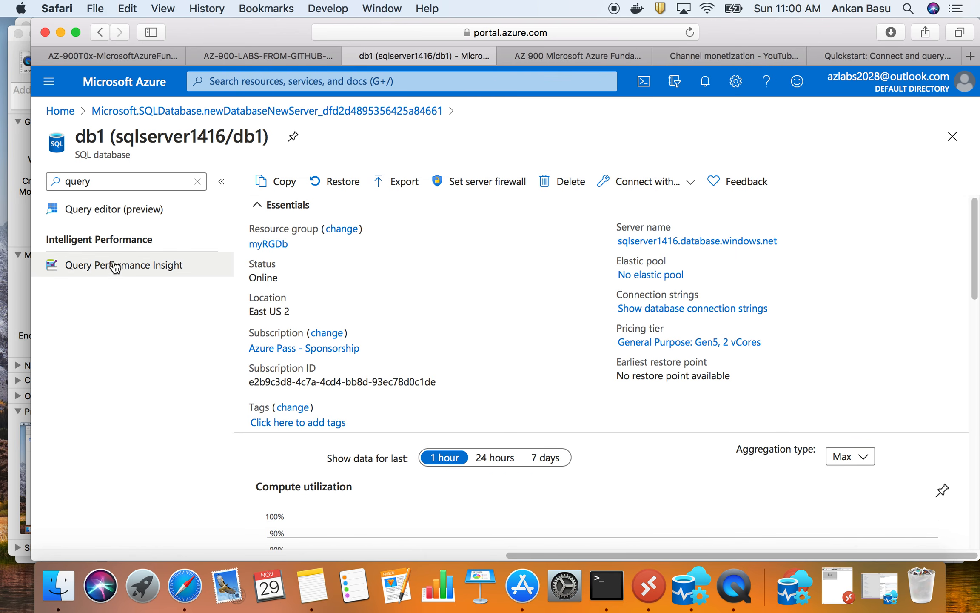
Clear the filter on db1's resource menu and examine its management options, including the Metrics and Diagnostic settings pages.
{"action": "left_click", "coordinate": [197, 181]}
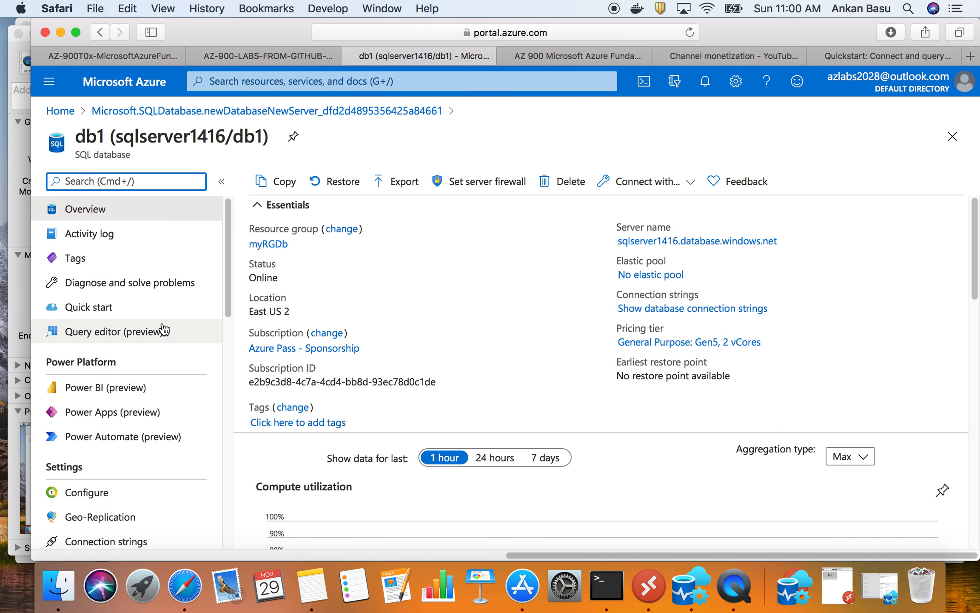
{"action": "scroll", "coordinate": [164, 337], "scroll_direction": "down", "scroll_amount": 1}
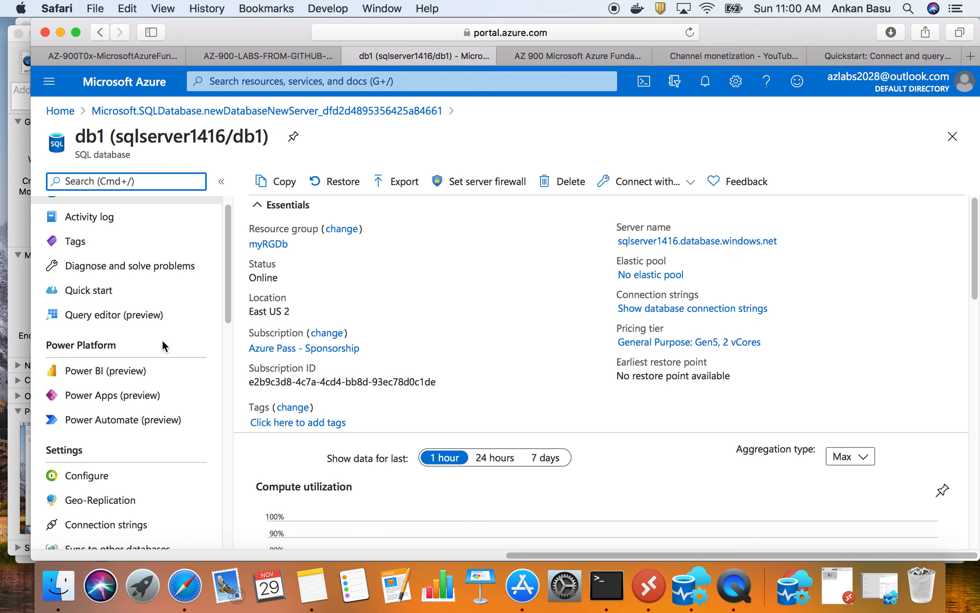
{"action": "scroll", "coordinate": [162, 344], "scroll_direction": "down", "scroll_amount": 10}
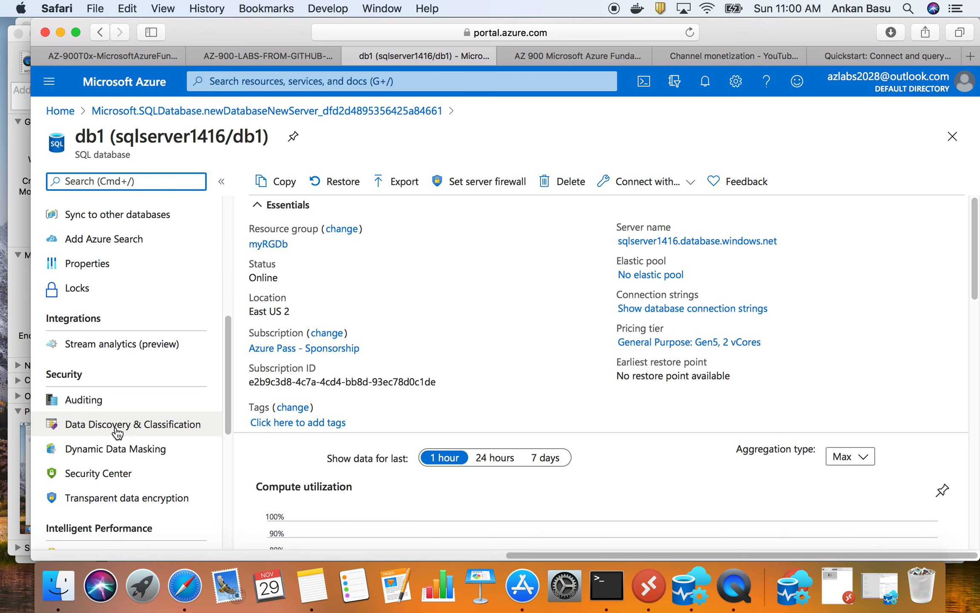
{"action": "scroll", "coordinate": [141, 461], "scroll_direction": "down", "scroll_amount": 2}
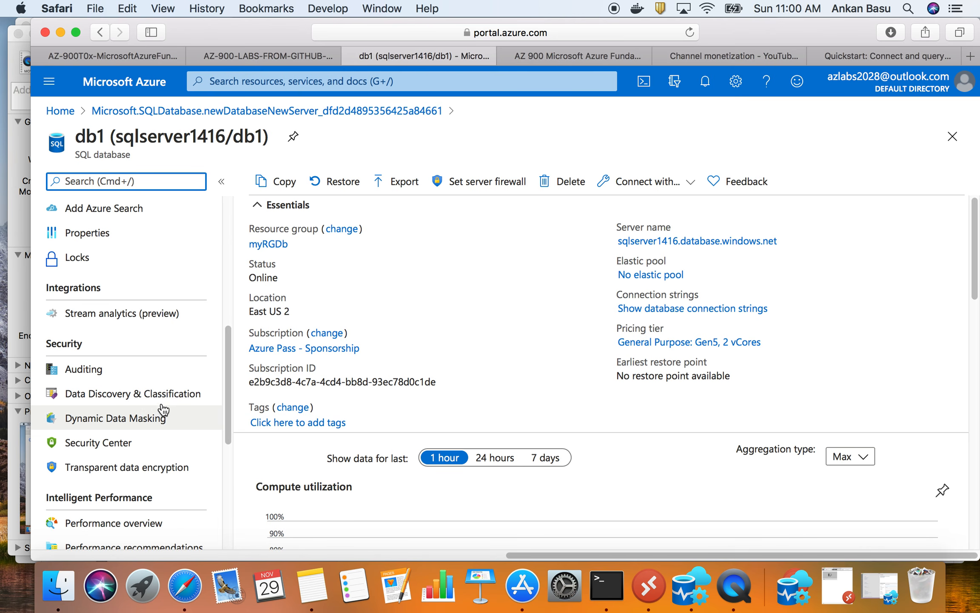
{"action": "scroll", "coordinate": [189, 399], "scroll_direction": "down", "scroll_amount": 4}
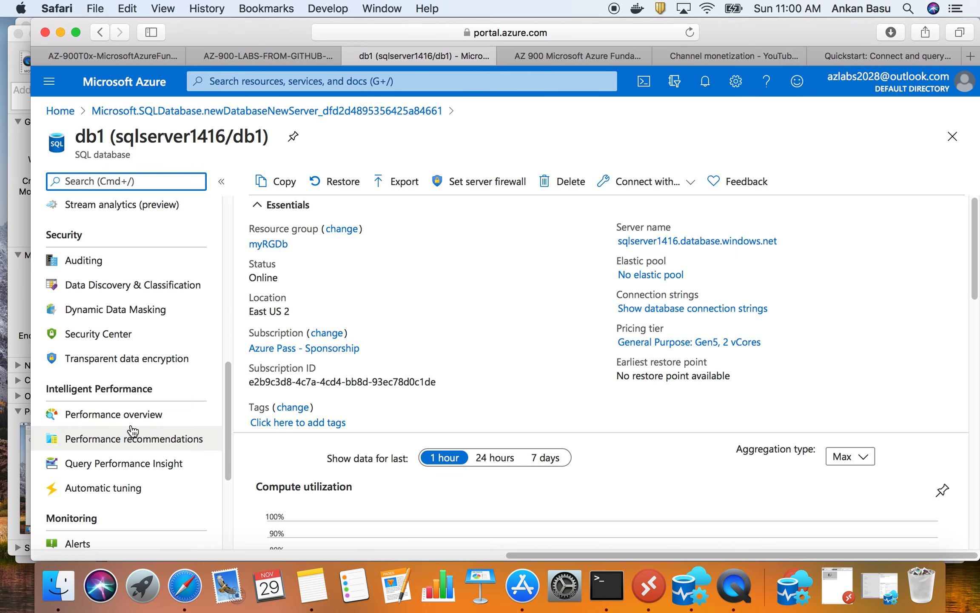
{"action": "scroll", "coordinate": [136, 419], "scroll_direction": "down", "scroll_amount": 3}
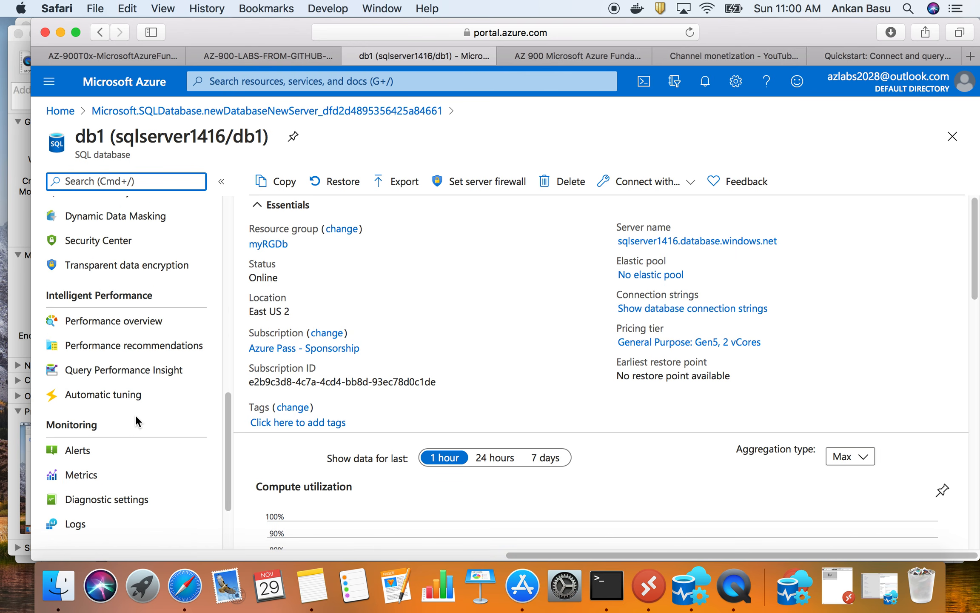
{"action": "left_click", "coordinate": [113, 481]}
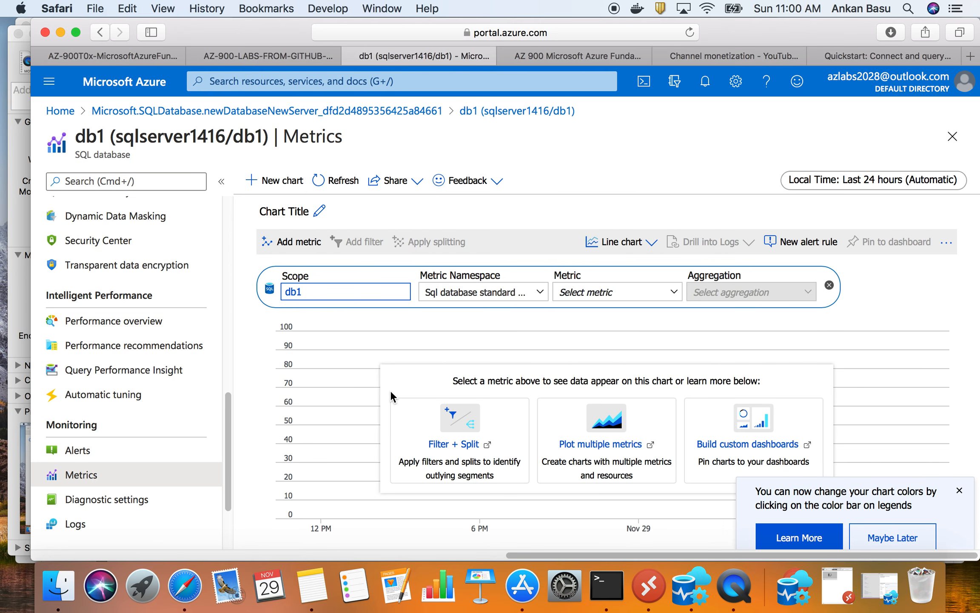
{"action": "left_click", "coordinate": [109, 505]}
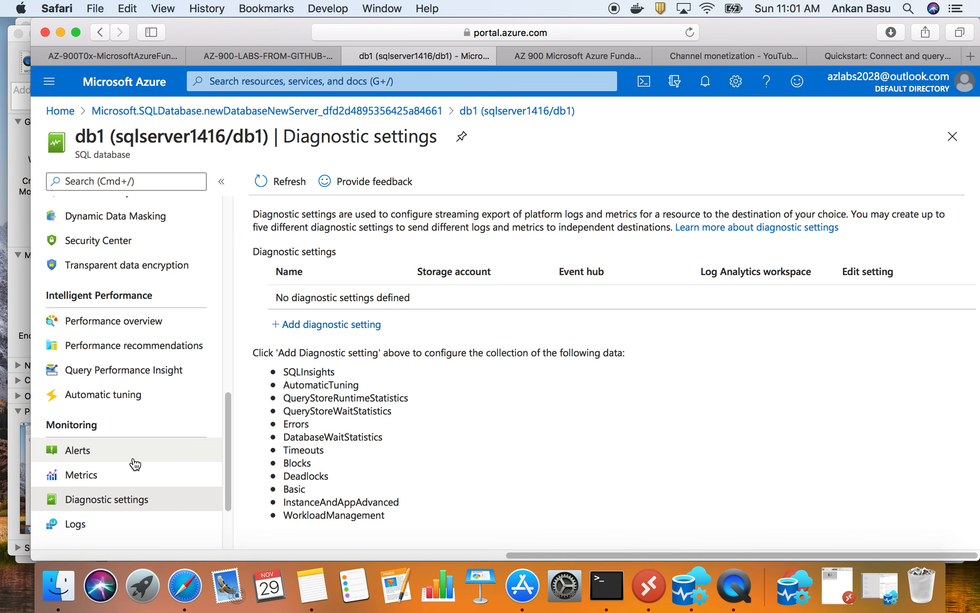
Examine db1's Geo-Replication page, including the primary region and the full list of target regions.
{"action": "scroll", "coordinate": [132, 460], "scroll_direction": "up", "scroll_amount": 6}
{"action": "scroll", "coordinate": [136, 463], "scroll_direction": "up", "scroll_amount": 1}
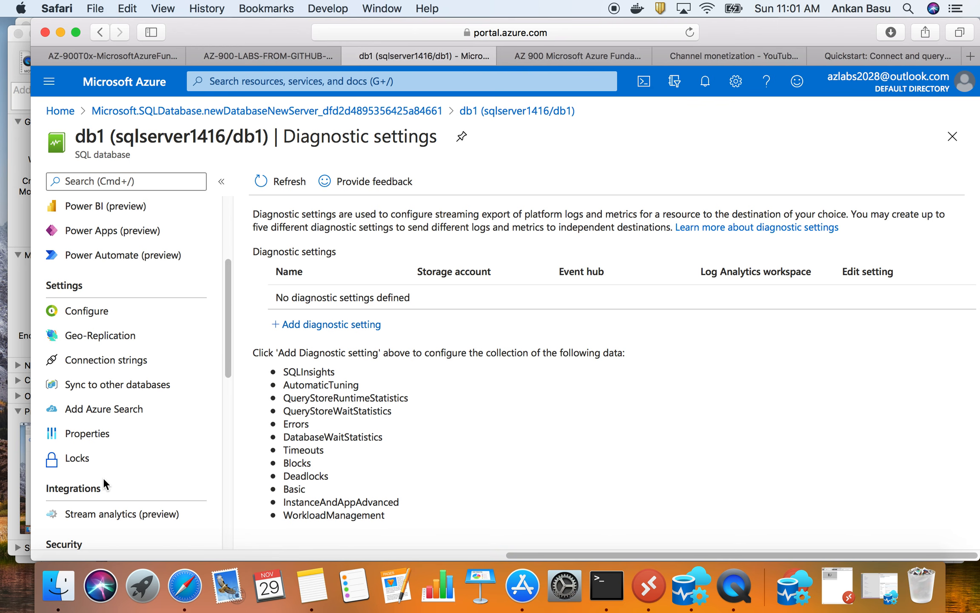
{"action": "left_click", "coordinate": [113, 336]}
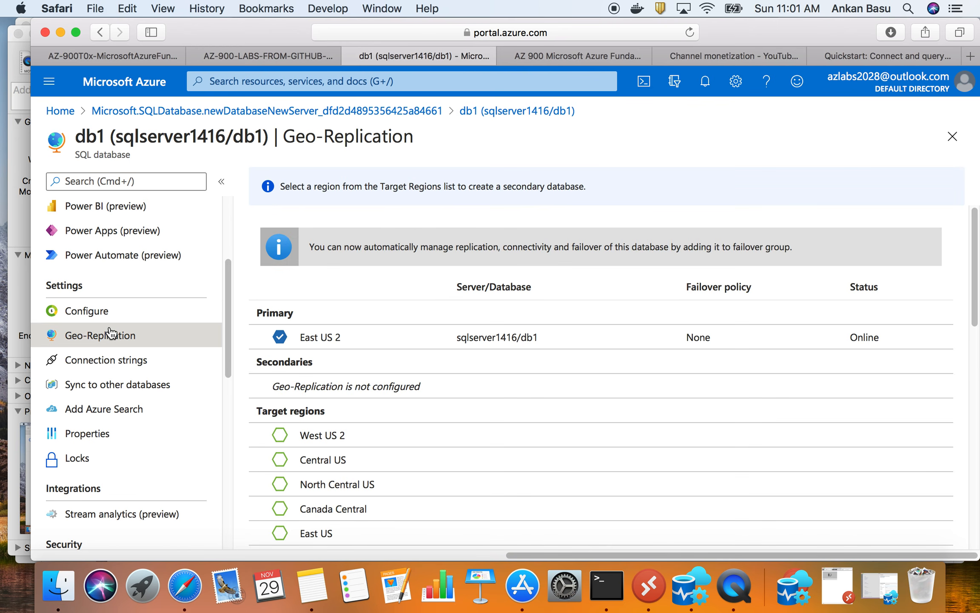
{"action": "scroll", "coordinate": [399, 460], "scroll_direction": "down", "scroll_amount": 5}
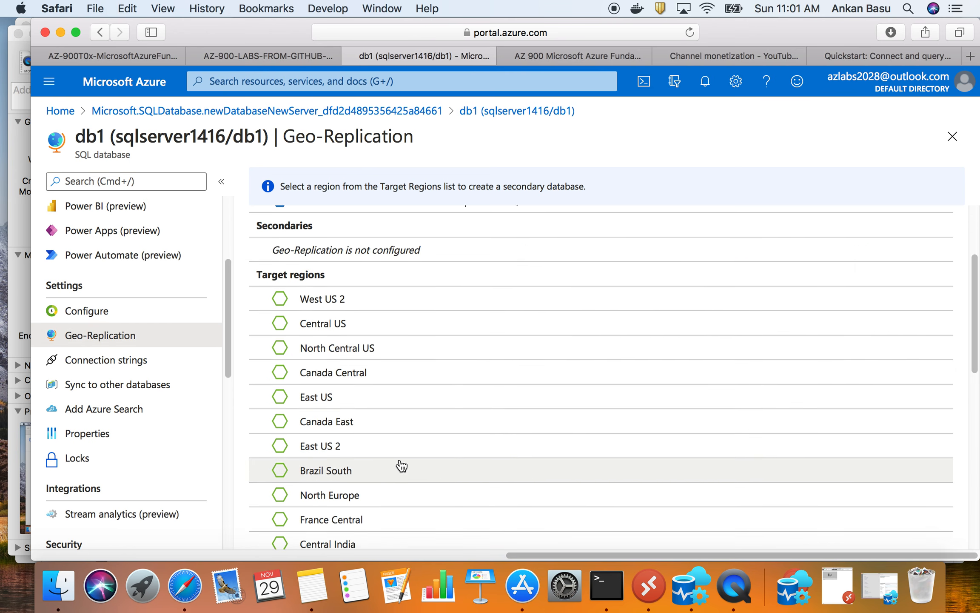
{"action": "scroll", "coordinate": [401, 467], "scroll_direction": "down", "scroll_amount": 10}
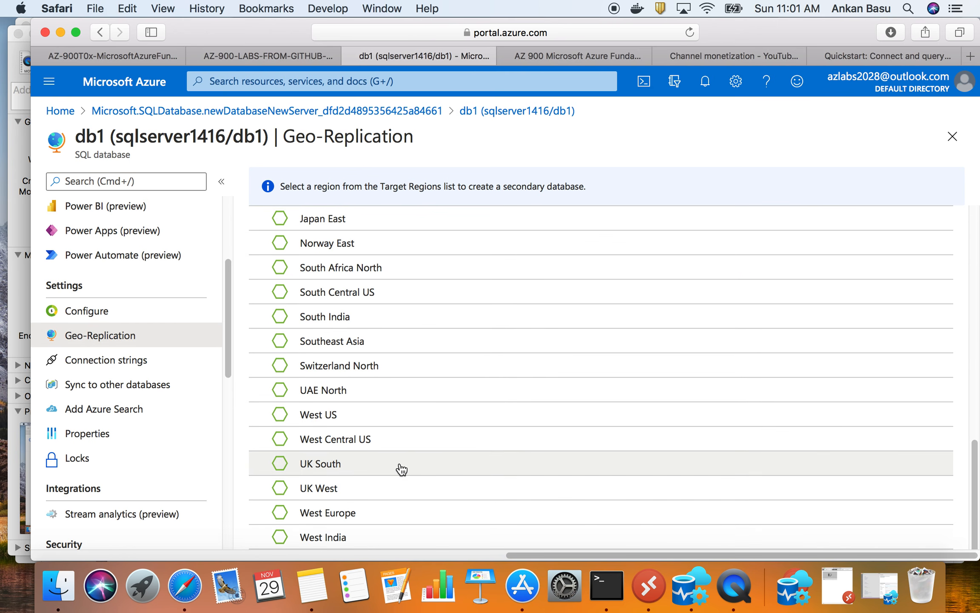
{"action": "scroll", "coordinate": [399, 475], "scroll_direction": "up", "scroll_amount": 15}
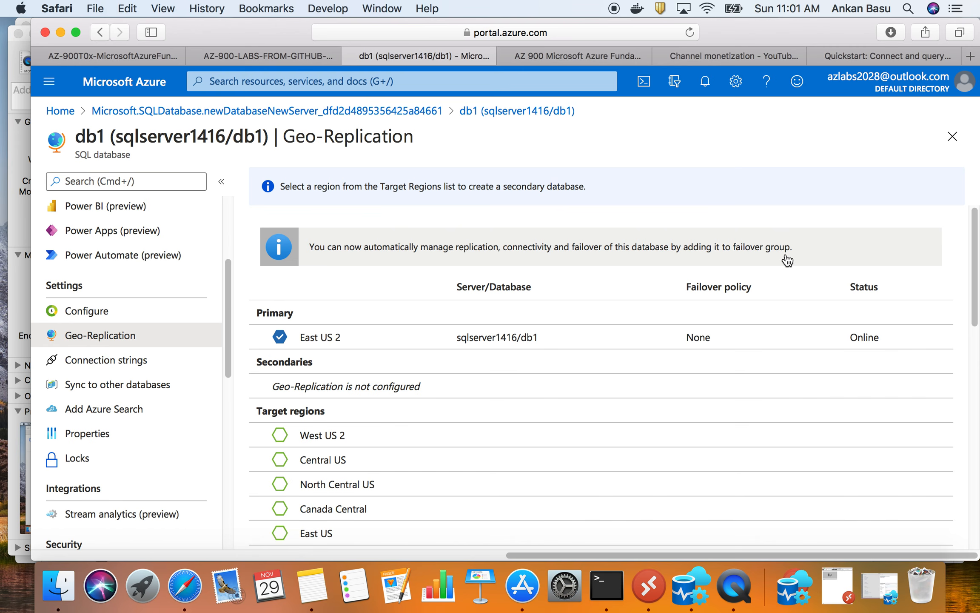
View the settings for creating a db1 secondary in West US 2, and leave for the portal's home page without creating it.
{"action": "left_click", "coordinate": [280, 435]}
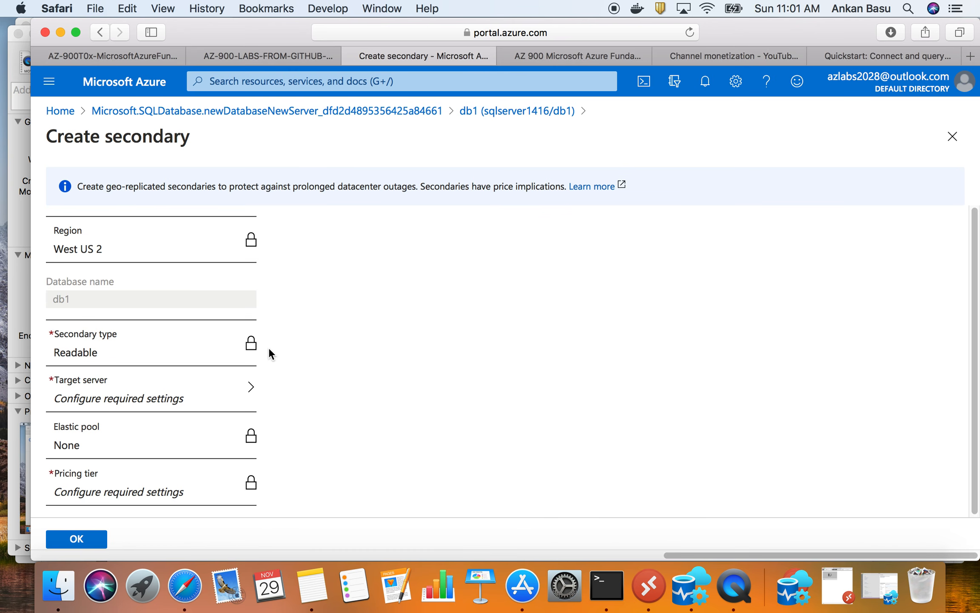
{"action": "left_click", "coordinate": [60, 111]}
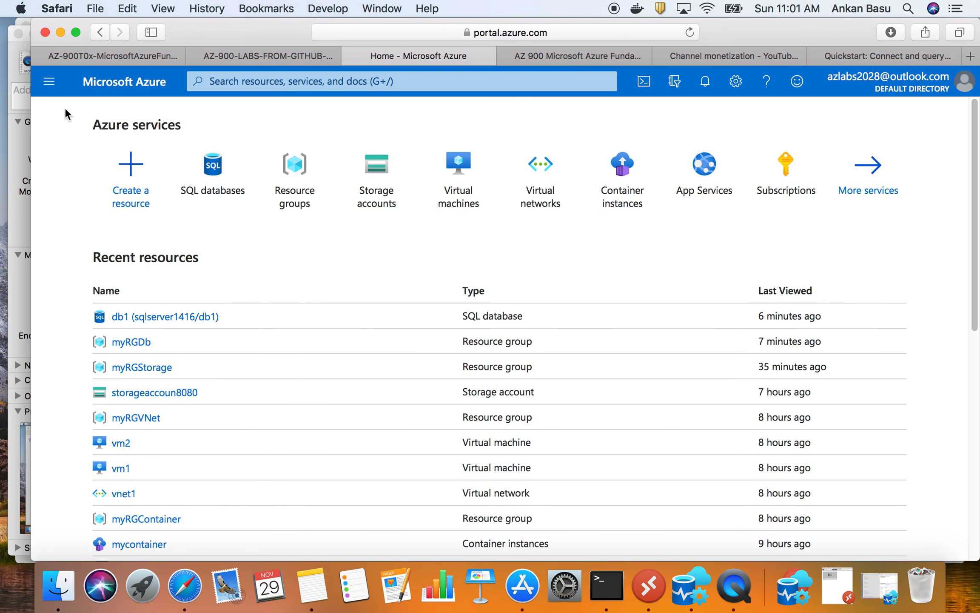